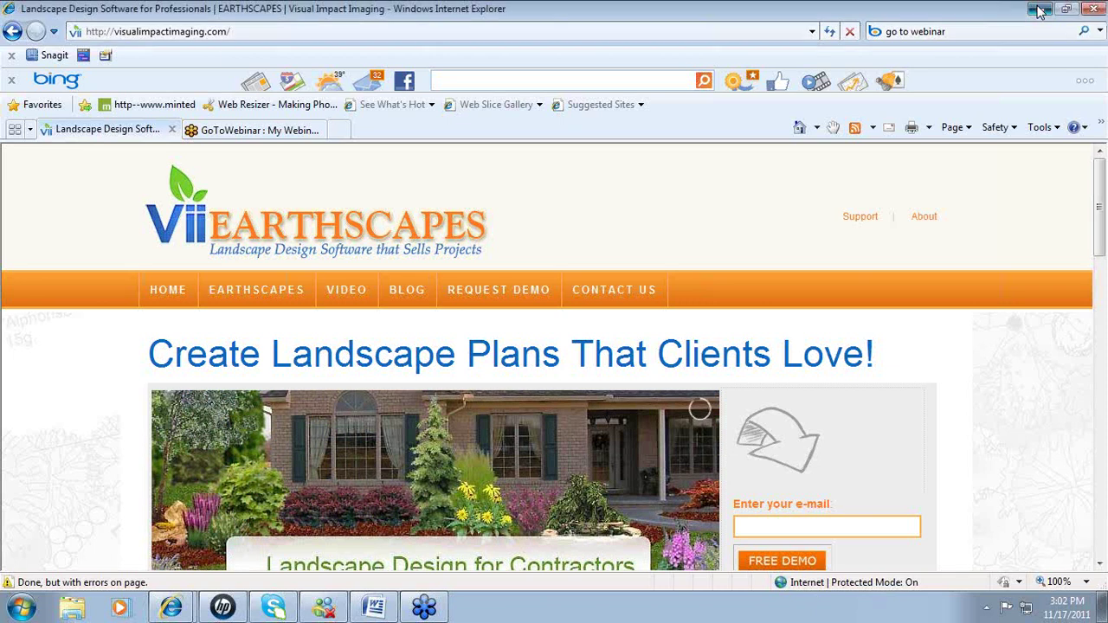
Minimize the browser and launch EarthScapes 1.0 from the desktop
{"action": "left_click", "coordinate": [1038, 8]}
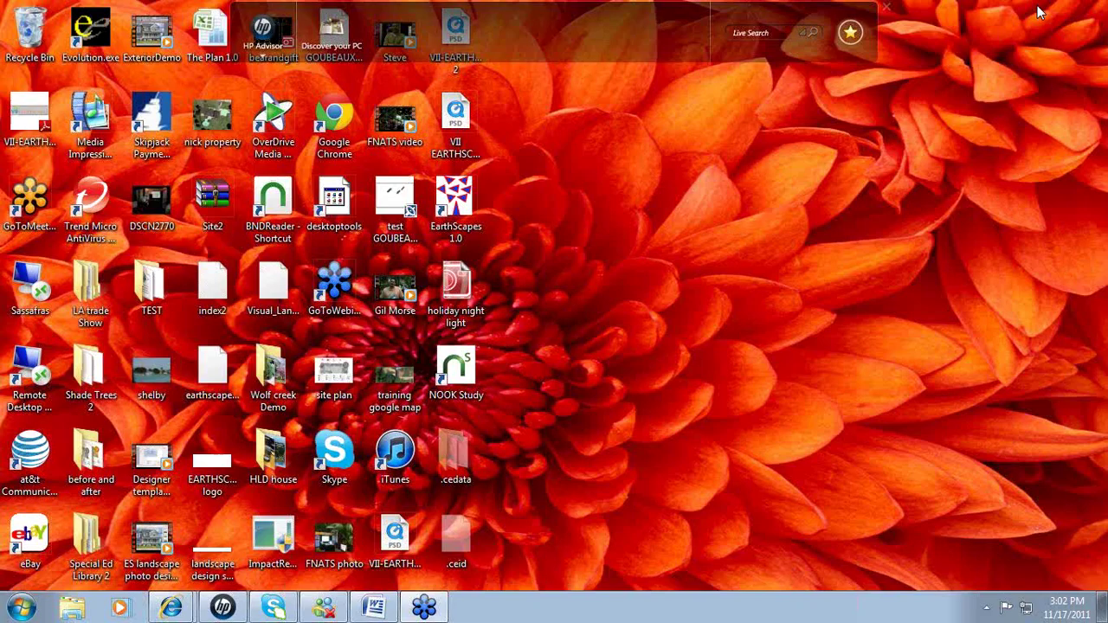
{"action": "double_click", "coordinate": [474, 206]}
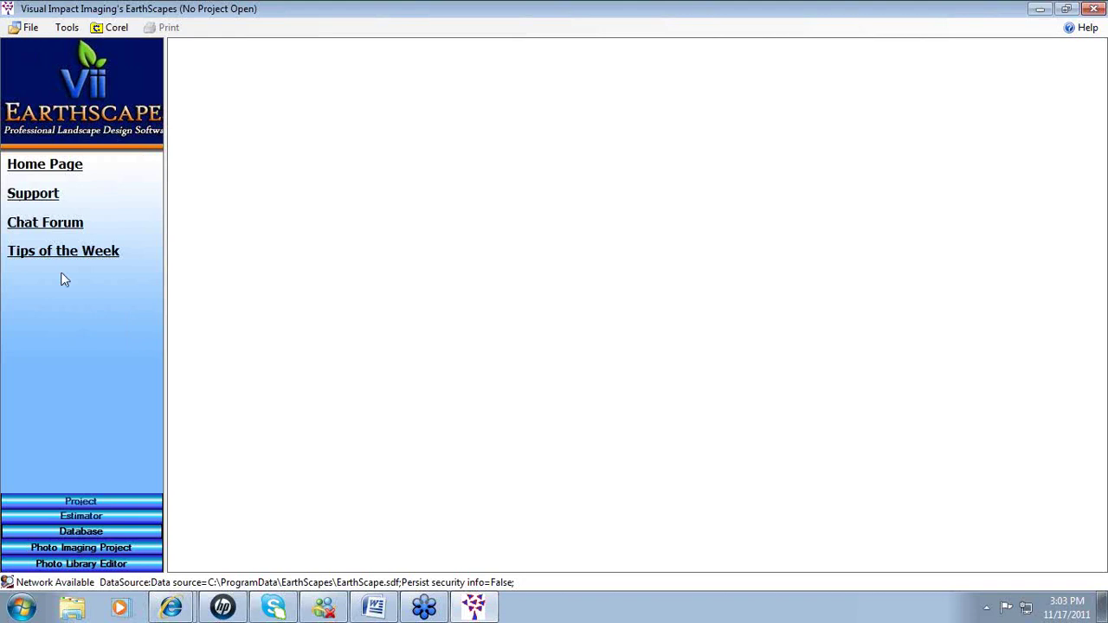
Open the EarthScapes Home Page link, look over the company website and close its browser window
{"action": "left_click", "coordinate": [36, 167]}
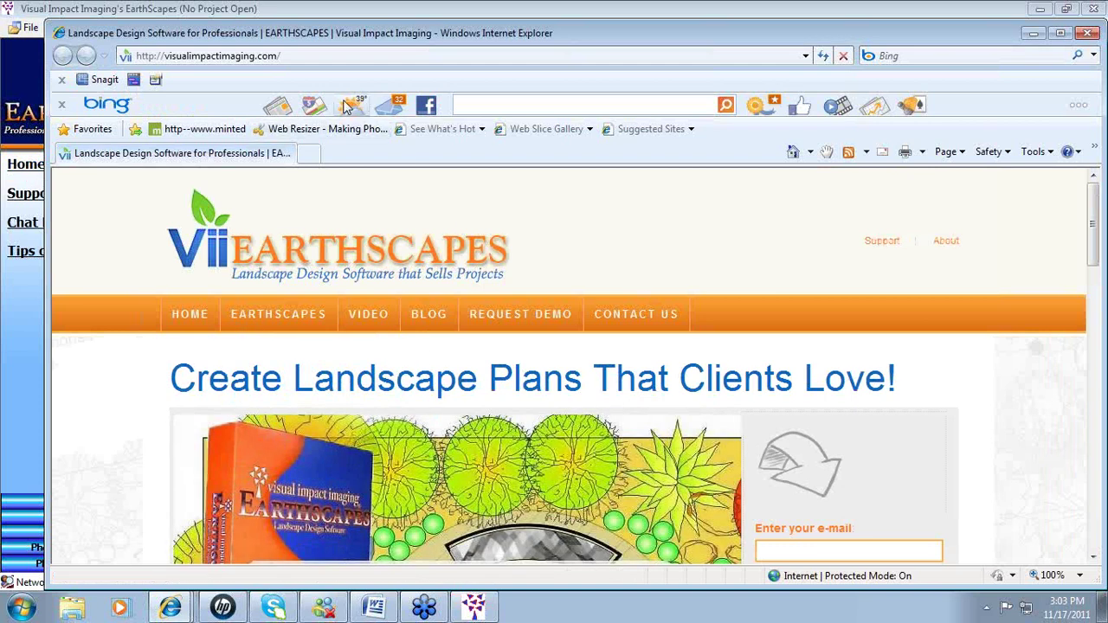
{"action": "left_click", "coordinate": [229, 57]}
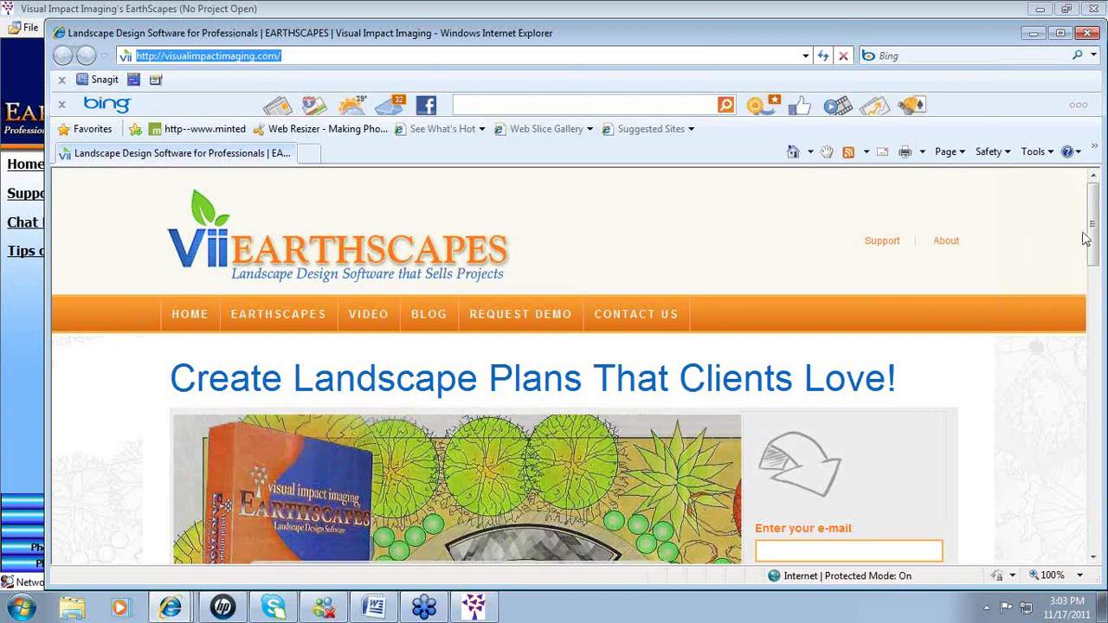
{"action": "mouse_move", "coordinate": [1094, 239]}
{"action": "left_mouse_down"}
{"action": "mouse_move", "coordinate": [1093, 400]}
{"action": "mouse_move", "coordinate": [1090, 246]}
{"action": "left_mouse_up"}
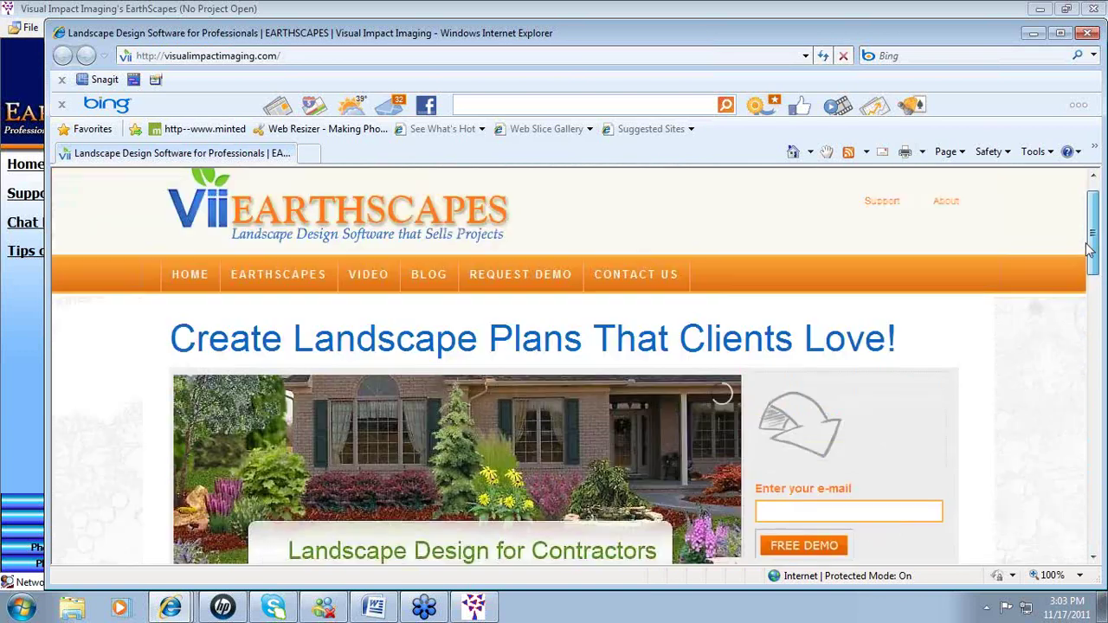
{"action": "left_click", "coordinate": [1090, 34]}
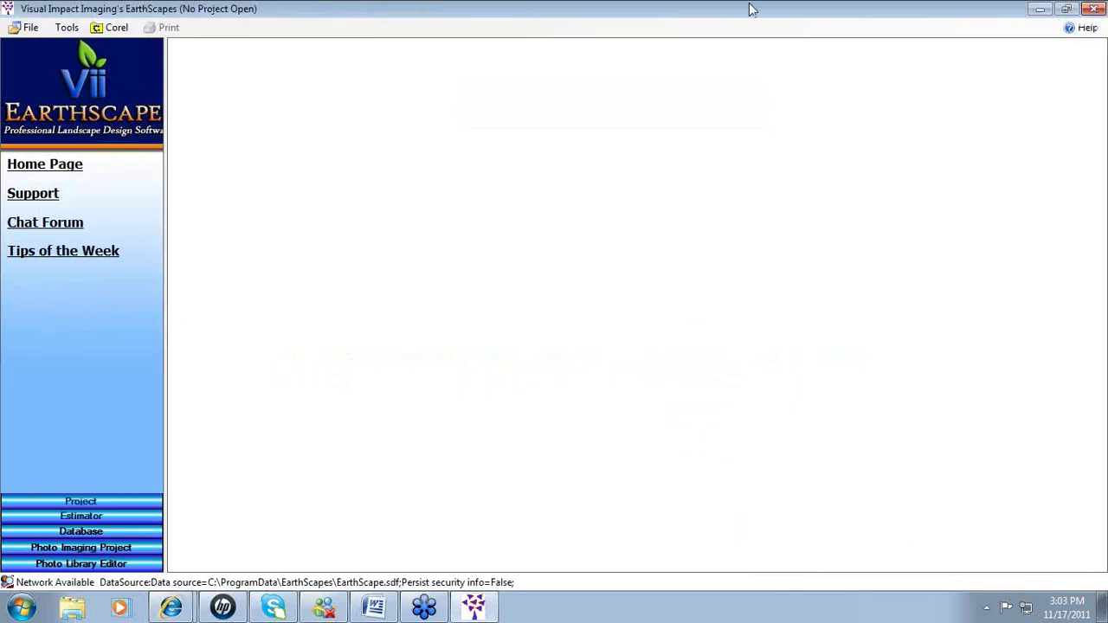
Open the Support link, examine the Online Help contact information and close the browser window
{"action": "left_click", "coordinate": [29, 194]}
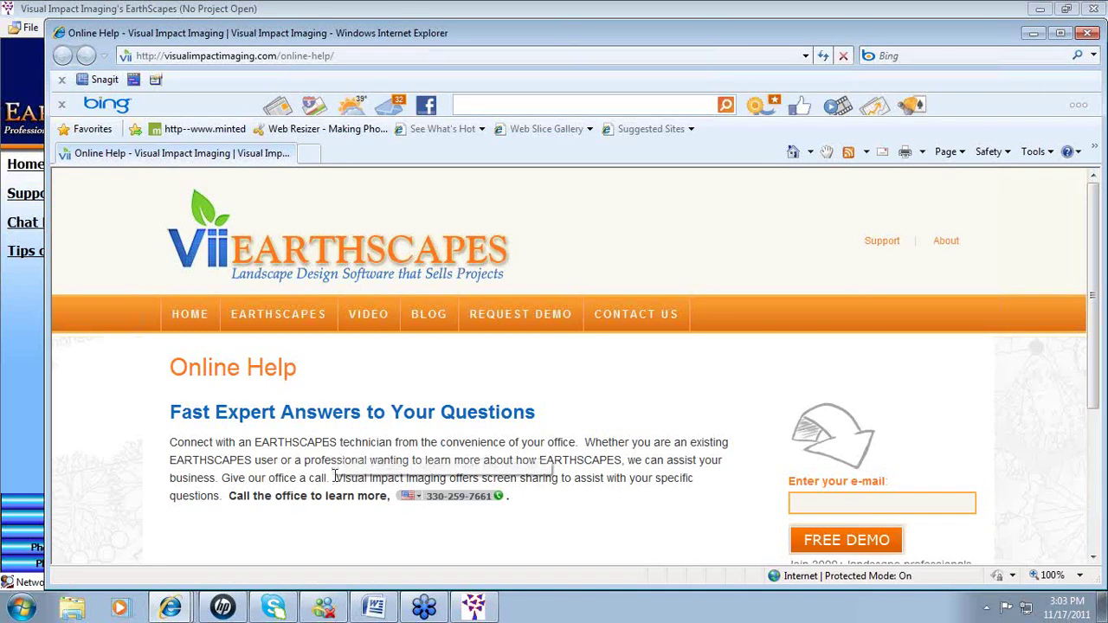
{"action": "left_click_drag", "start_coordinate": [1096, 252], "coordinate": [1102, 340]}
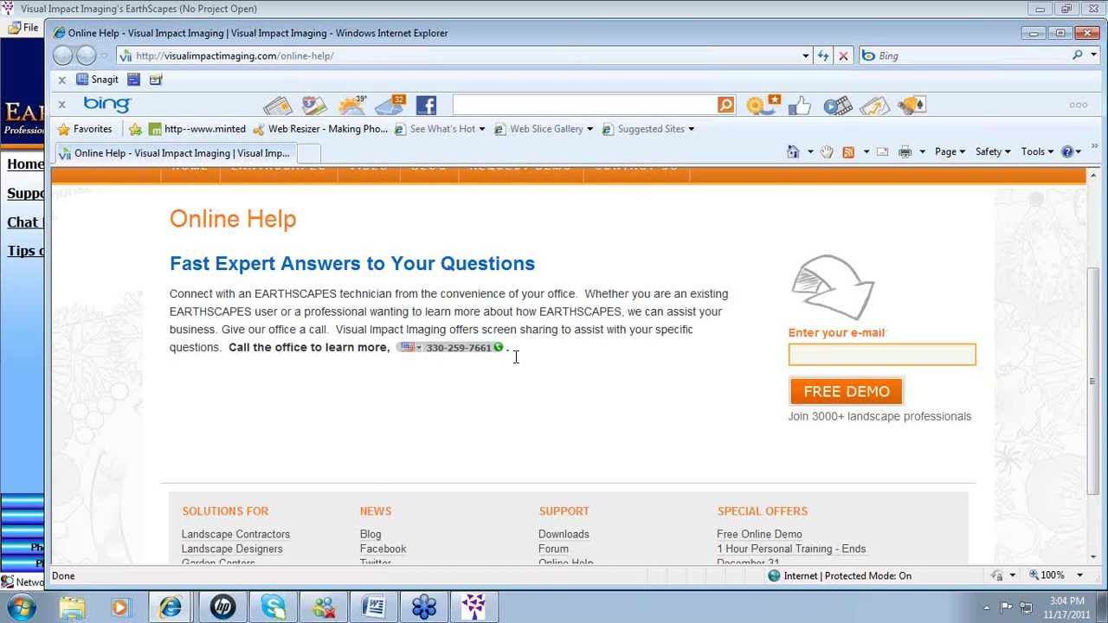
{"action": "left_click_drag", "start_coordinate": [517, 355], "coordinate": [394, 352]}
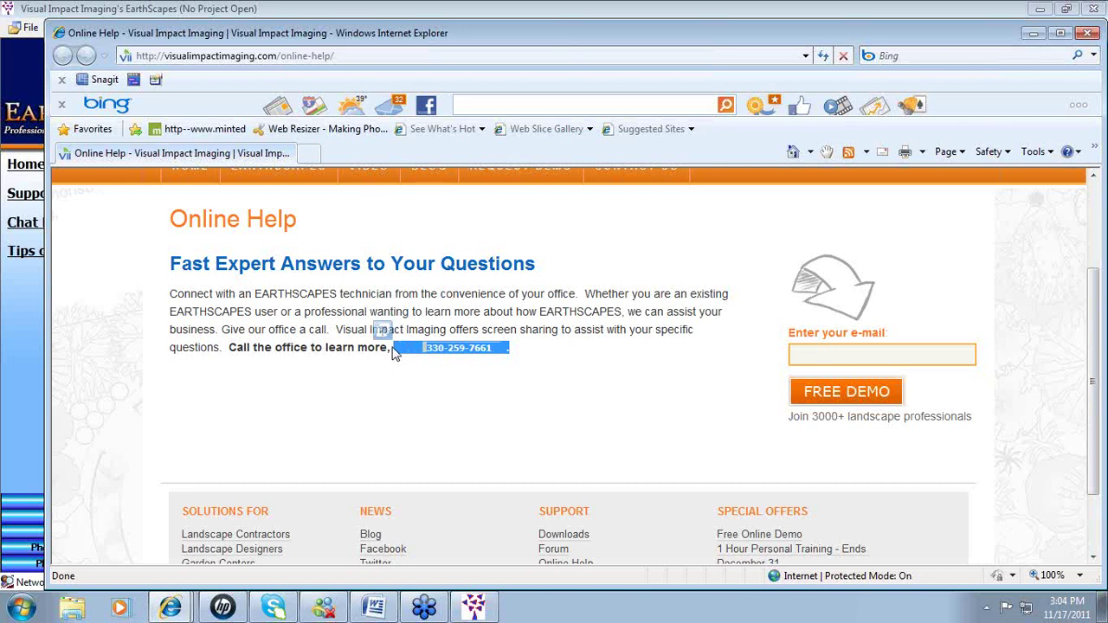
{"action": "left_click", "coordinate": [370, 317]}
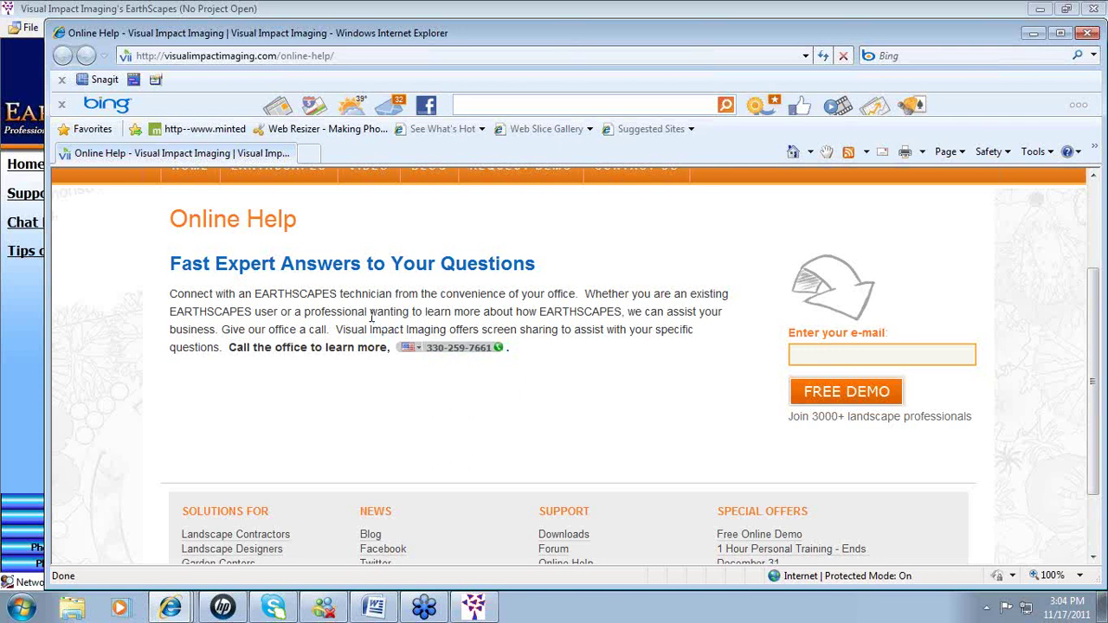
{"action": "left_click", "coordinate": [1087, 35]}
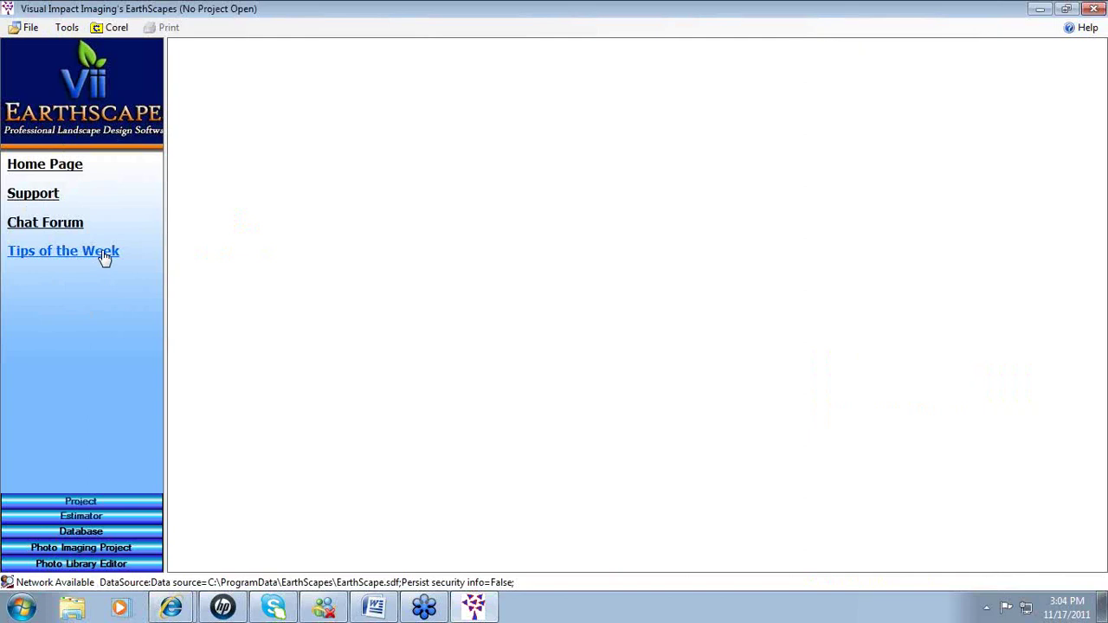
Open the EarthScapes Chat Forum website
{"action": "left_click", "coordinate": [45, 223]}
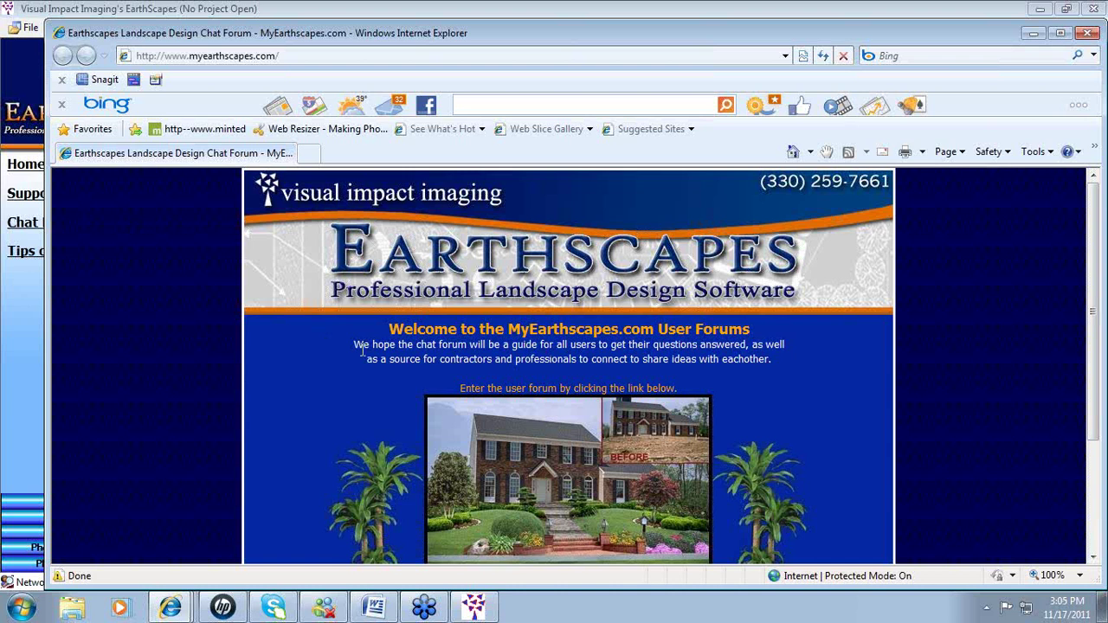
{"action": "left_click", "coordinate": [88, 135]}
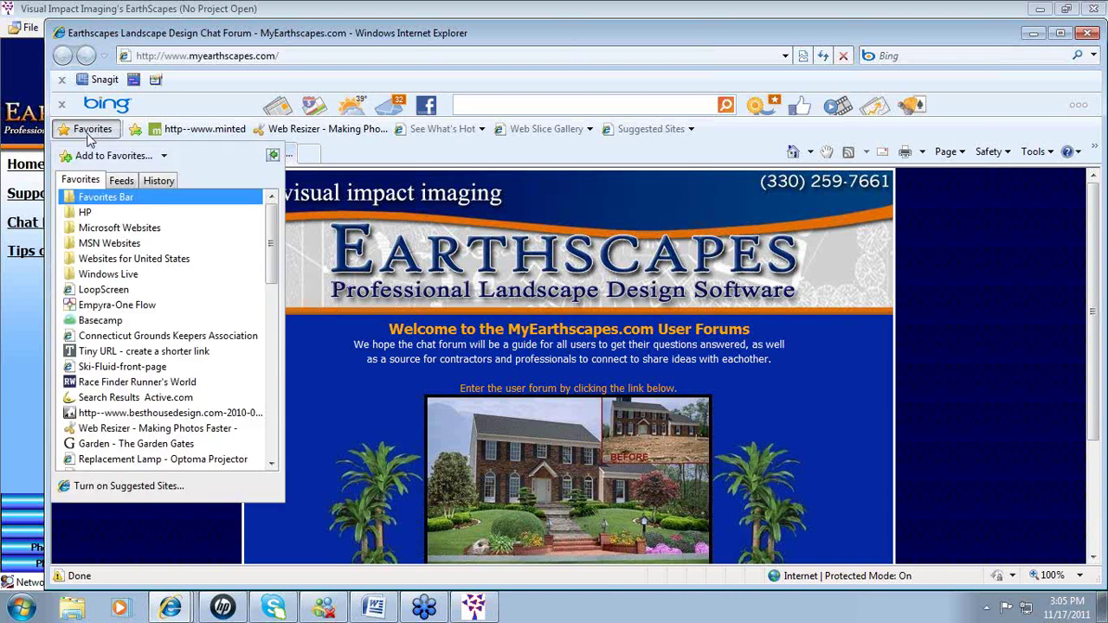
{"action": "left_click", "coordinate": [95, 160]}
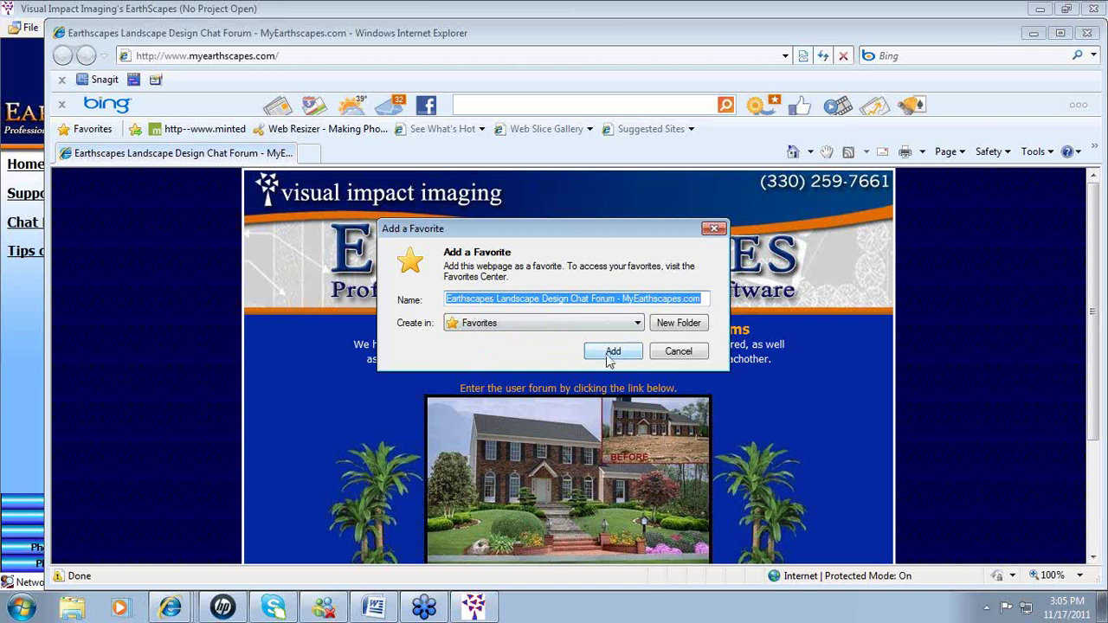
{"action": "left_click", "coordinate": [714, 228]}
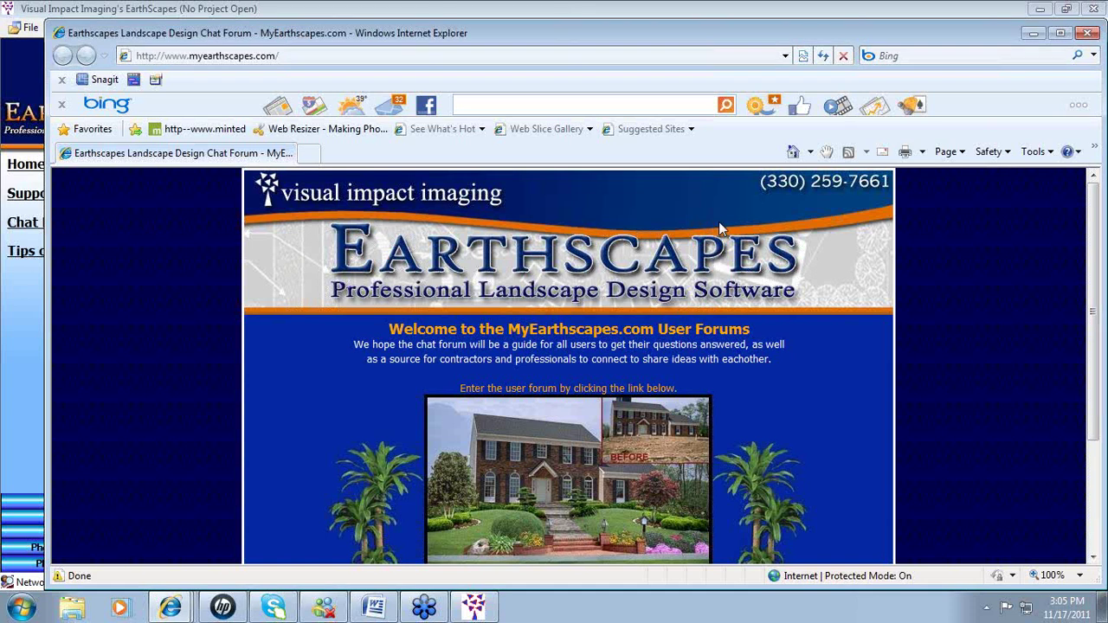
Enter the user forums from the welcome page, look over the board index and close the browser window
{"action": "left_click_drag", "start_coordinate": [1090, 258], "coordinate": [1087, 355]}
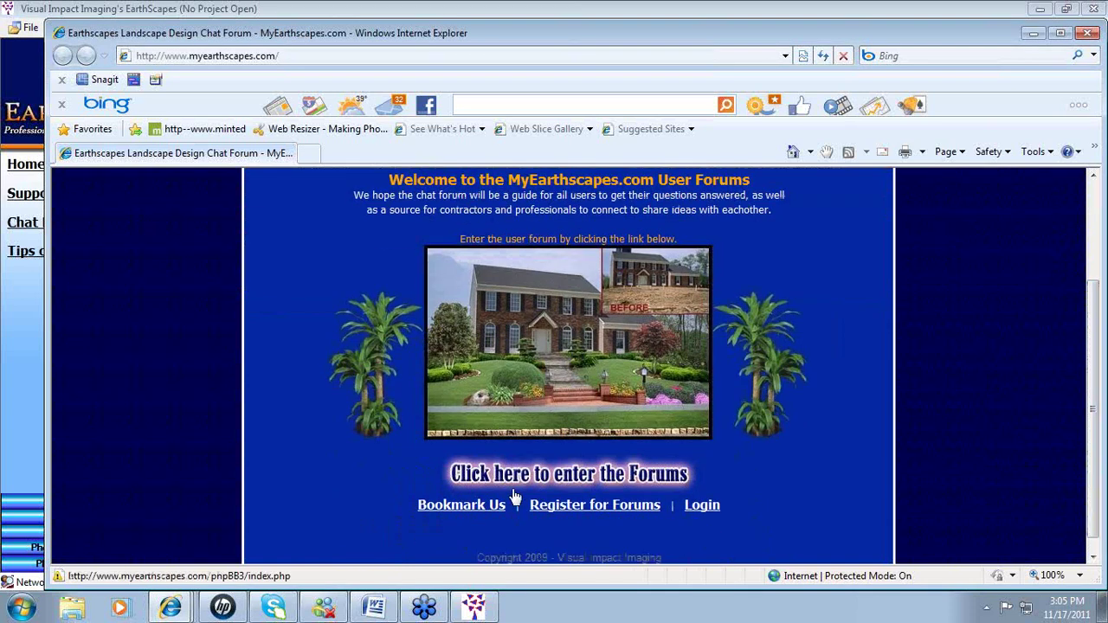
{"action": "left_click", "coordinate": [512, 481]}
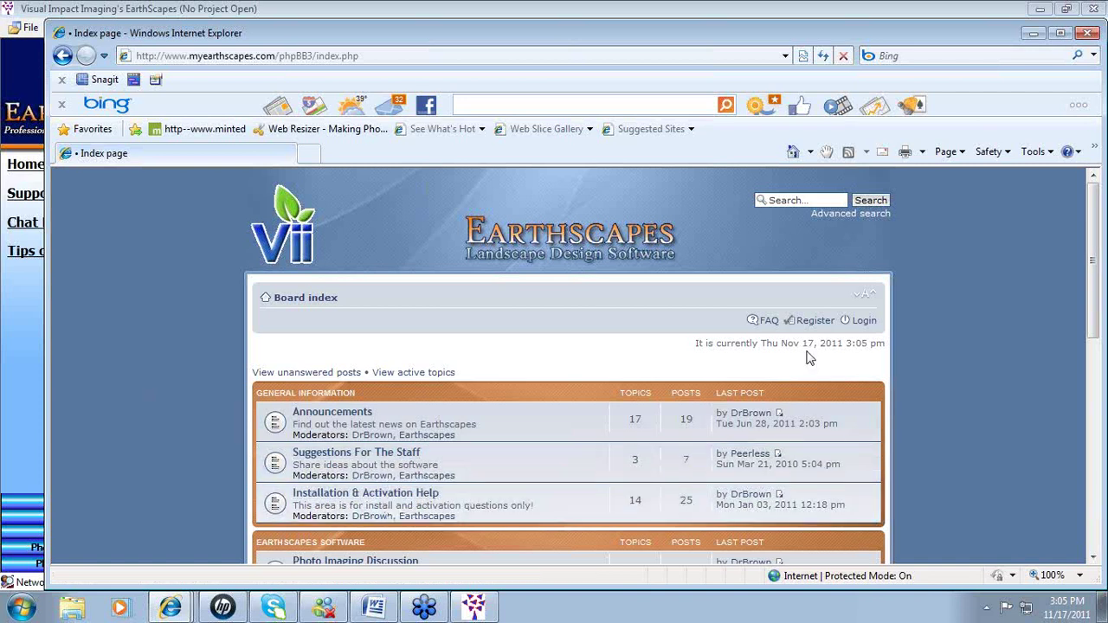
{"action": "mouse_move", "coordinate": [1094, 260]}
{"action": "left_mouse_down"}
{"action": "mouse_move", "coordinate": [1096, 345]}
{"action": "mouse_move", "coordinate": [1093, 257]}
{"action": "left_mouse_up"}
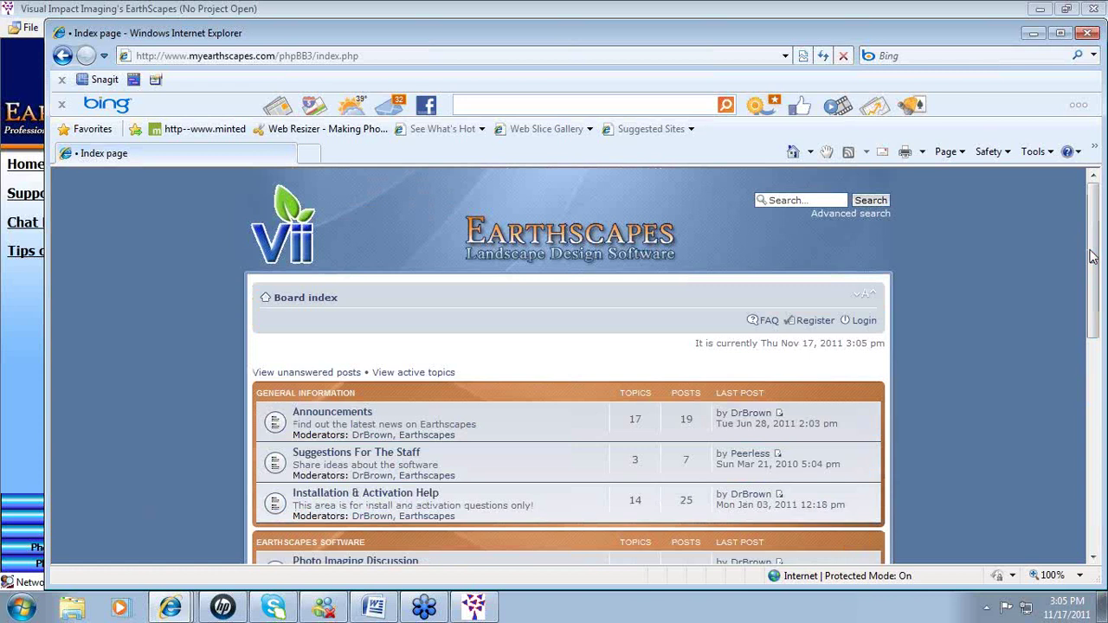
{"action": "left_click", "coordinate": [1087, 33]}
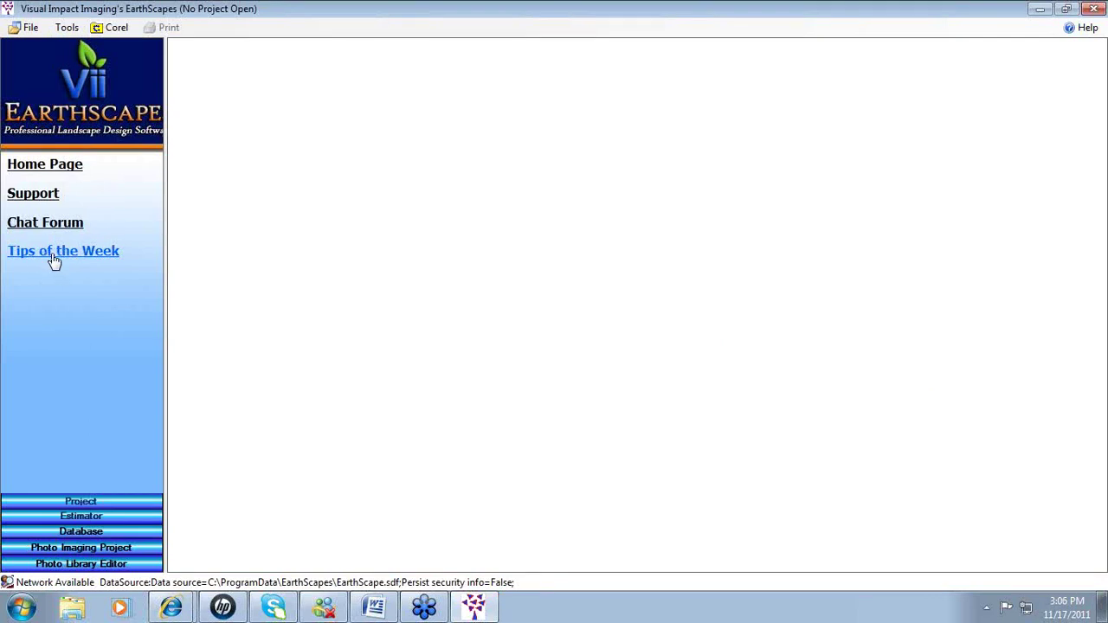
Open Tips of the Week and look through the forum's topic list and page links
{"action": "left_click", "coordinate": [53, 260]}
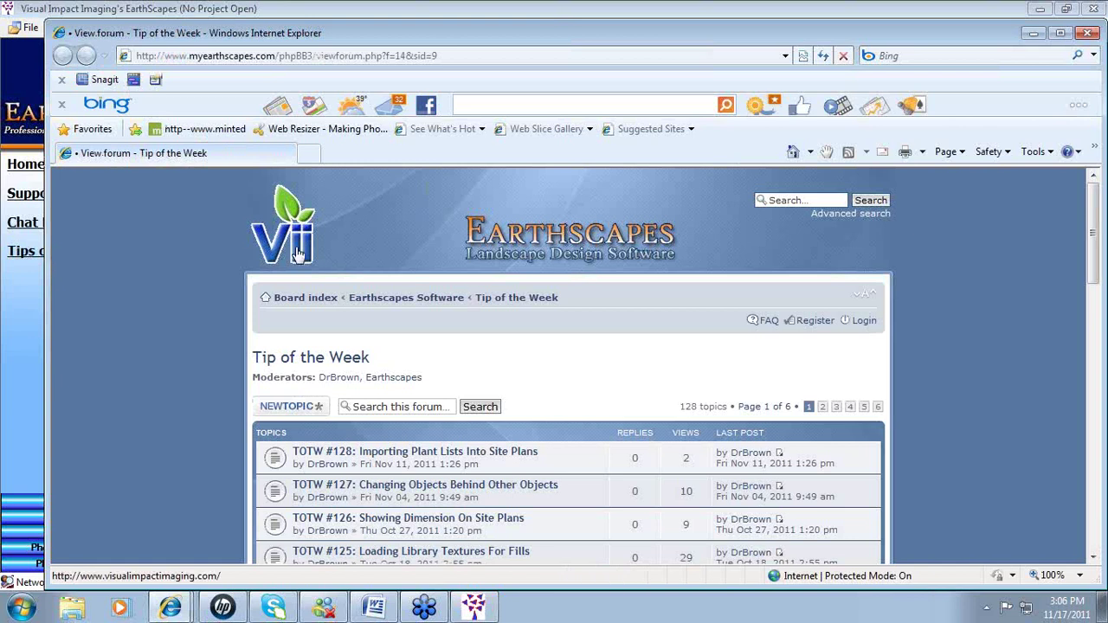
{"action": "left_click", "coordinate": [344, 57]}
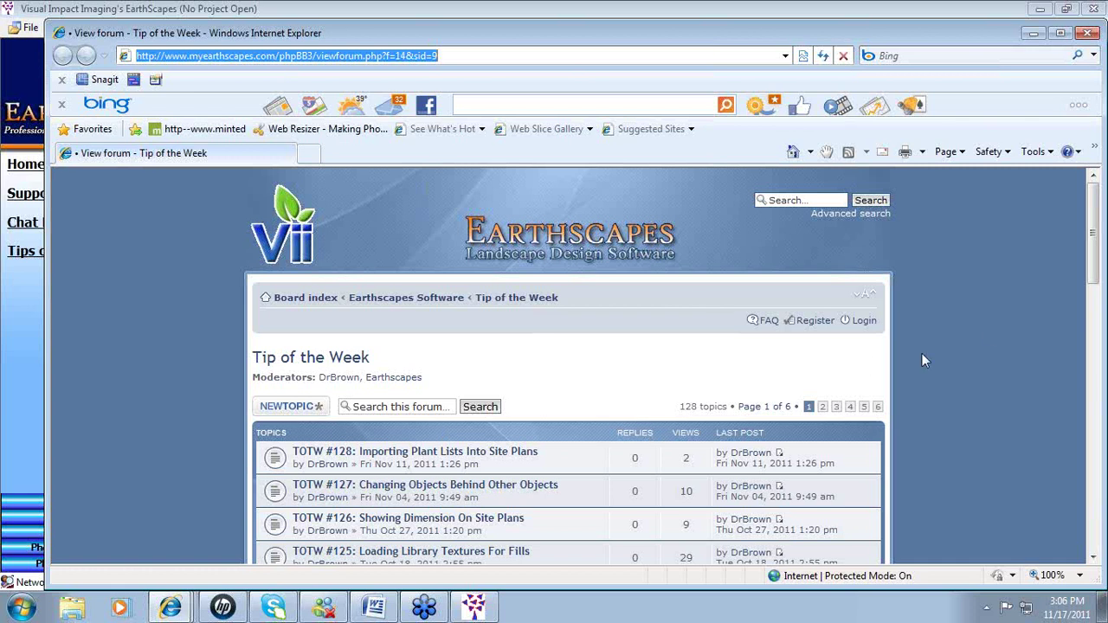
{"action": "left_click_drag", "start_coordinate": [1101, 228], "coordinate": [1081, 428]}
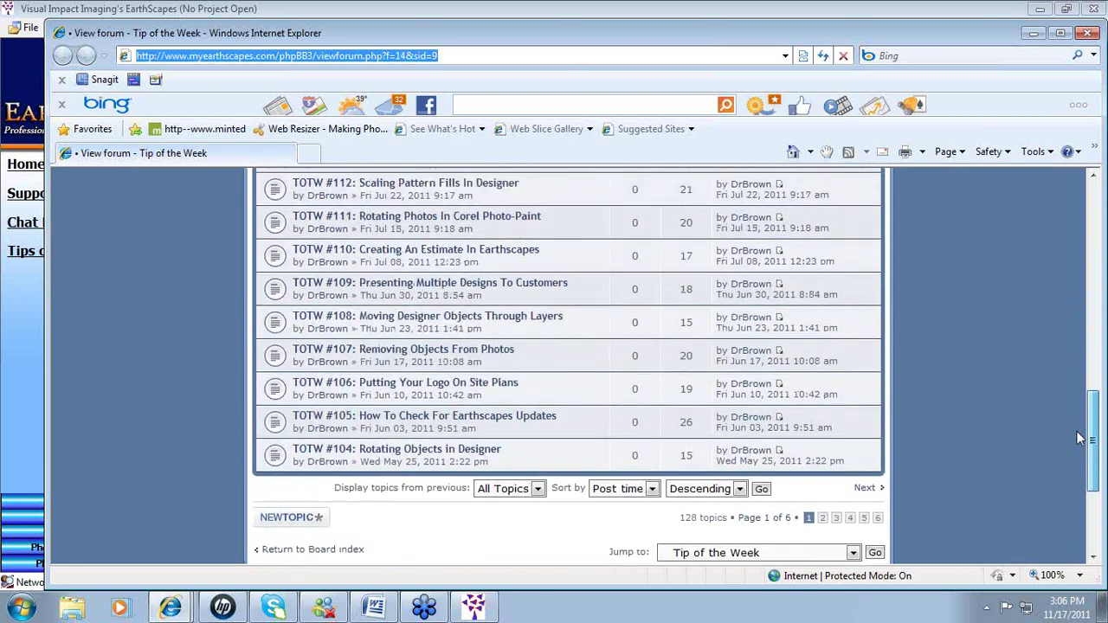
{"action": "left_click_drag", "start_coordinate": [285, 413], "coordinate": [835, 532]}
{"action": "left_click", "coordinate": [835, 532]}
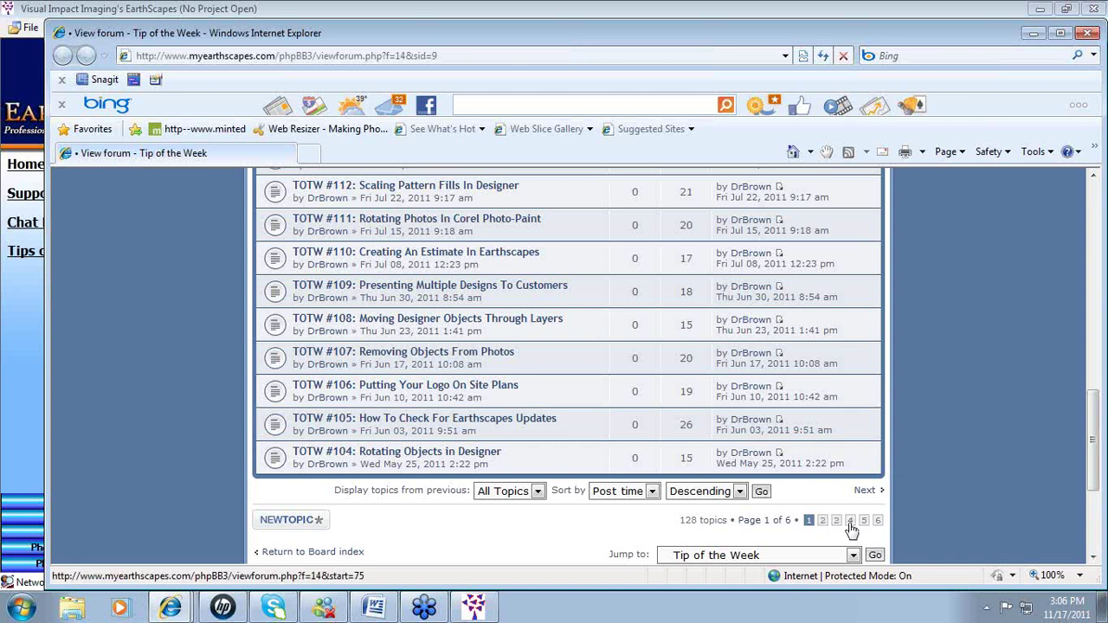
{"action": "left_click_drag", "start_coordinate": [1083, 474], "coordinate": [1077, 275]}
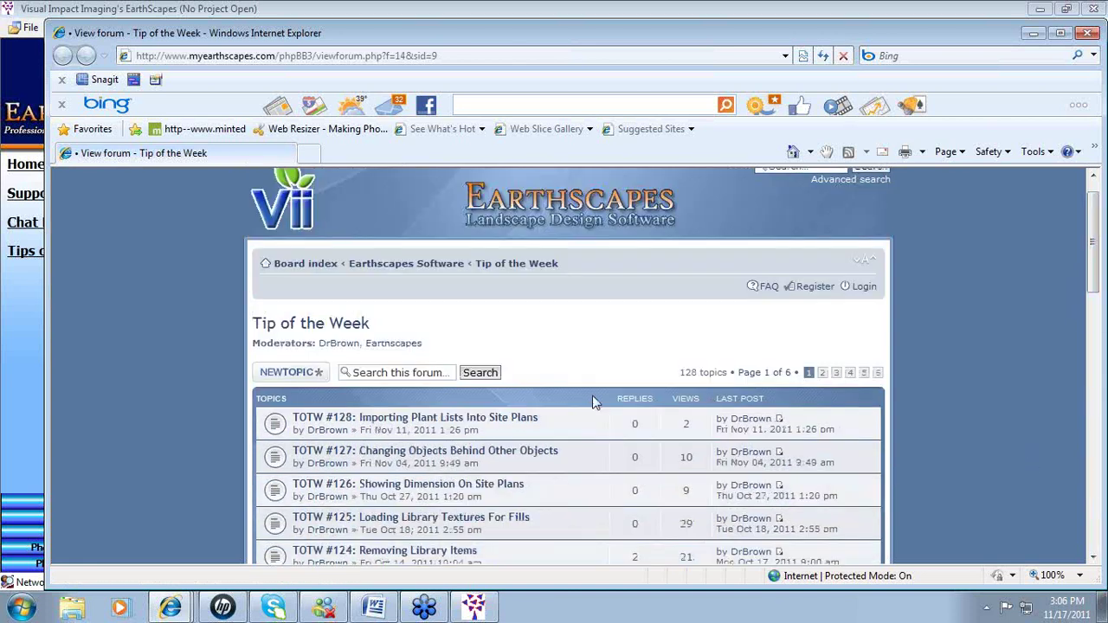
Examine the Tip of the Week search field and the site-wide search field, and close the browser window and its error dialog
{"action": "left_click", "coordinate": [354, 376]}
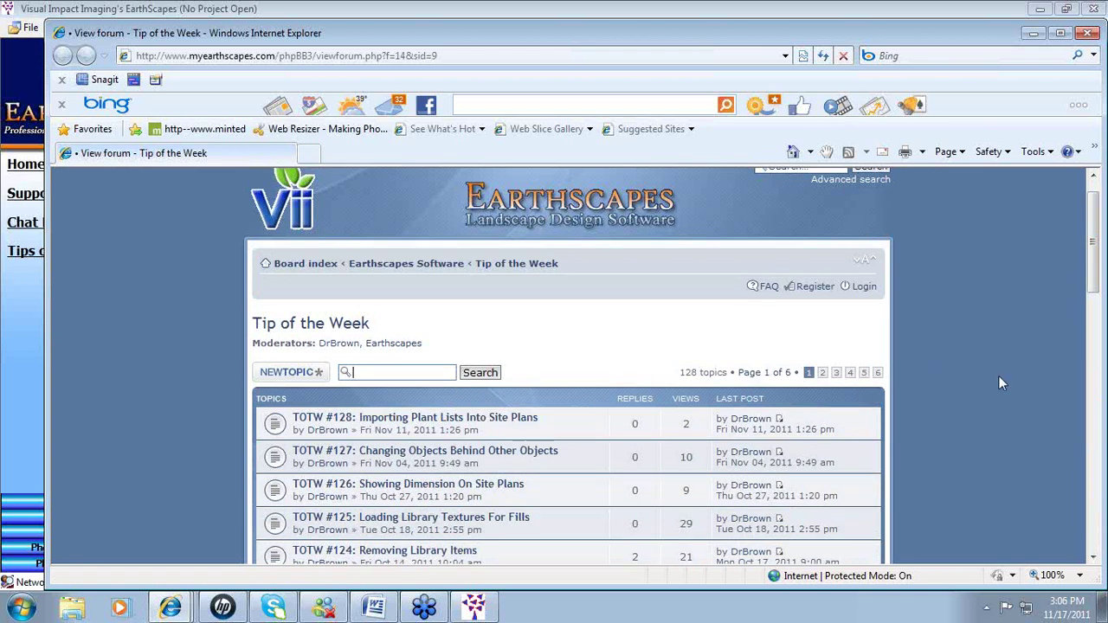
{"action": "left_click_drag", "start_coordinate": [1092, 253], "coordinate": [1092, 244]}
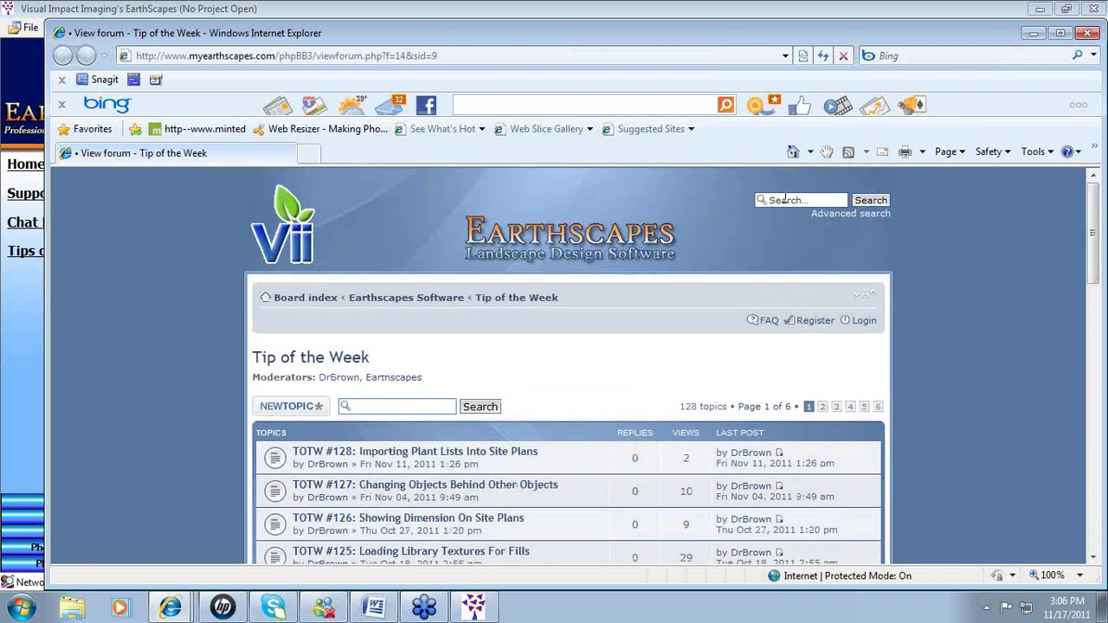
{"action": "left_click", "coordinate": [800, 200]}
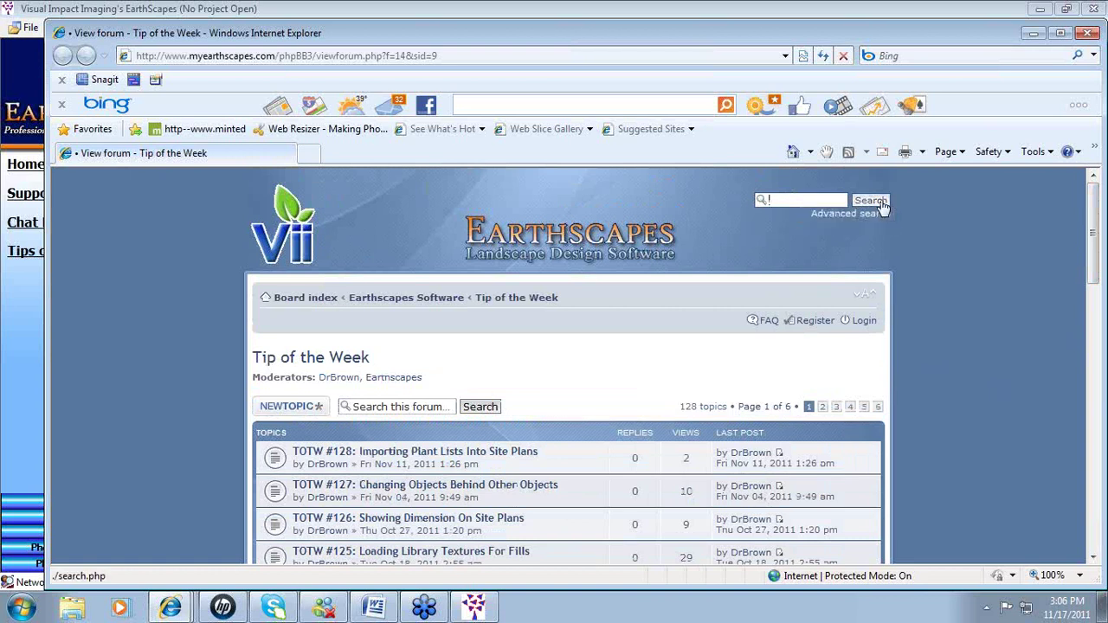
{"action": "left_click", "coordinate": [1087, 33]}
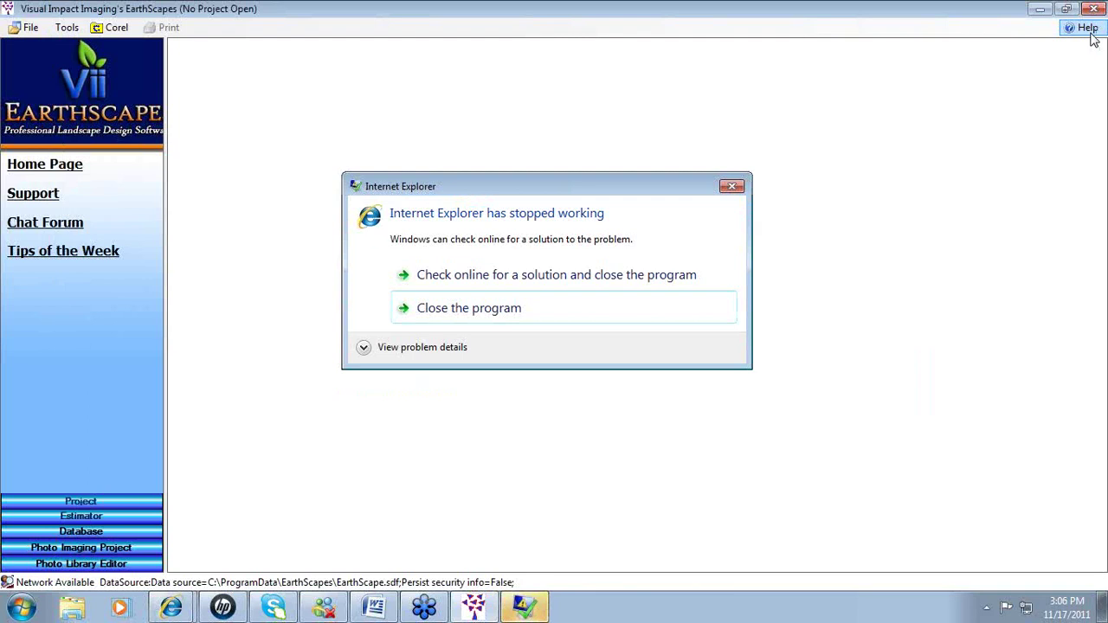
{"action": "left_click", "coordinate": [732, 188]}
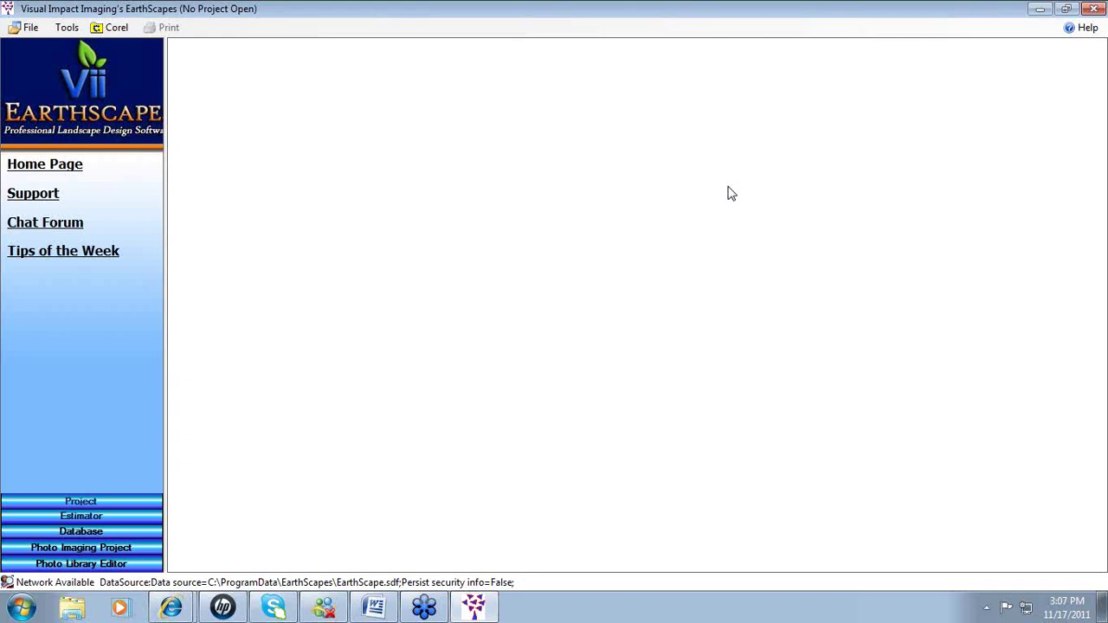
View the list of recent projects without opening any of them
{"action": "left_click", "coordinate": [31, 30]}
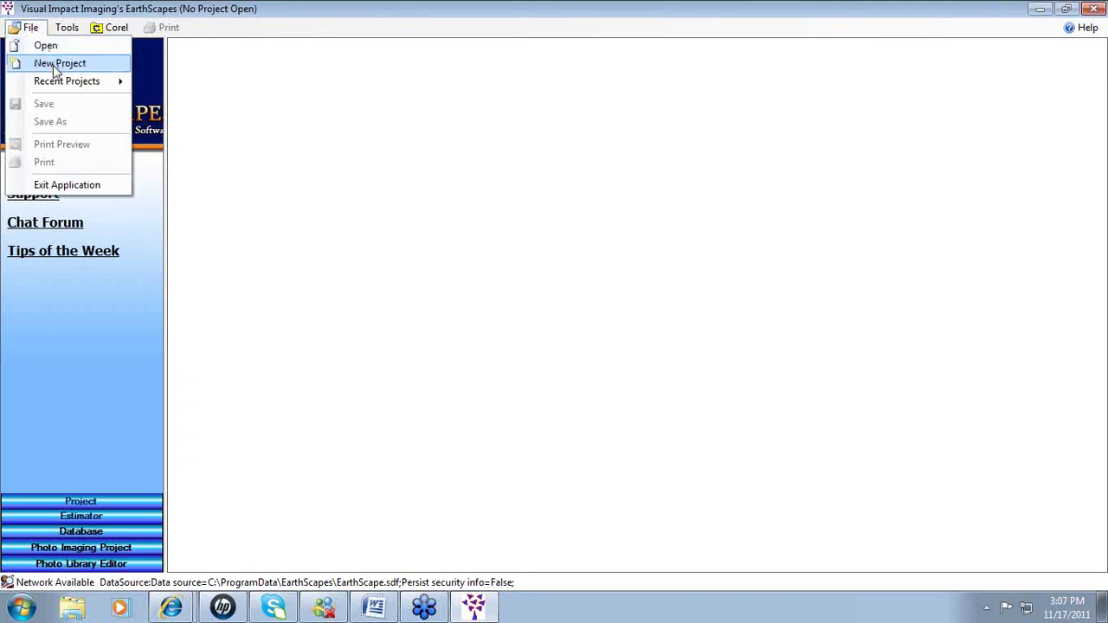
{"action": "mouse_move", "coordinate": [60, 86]}
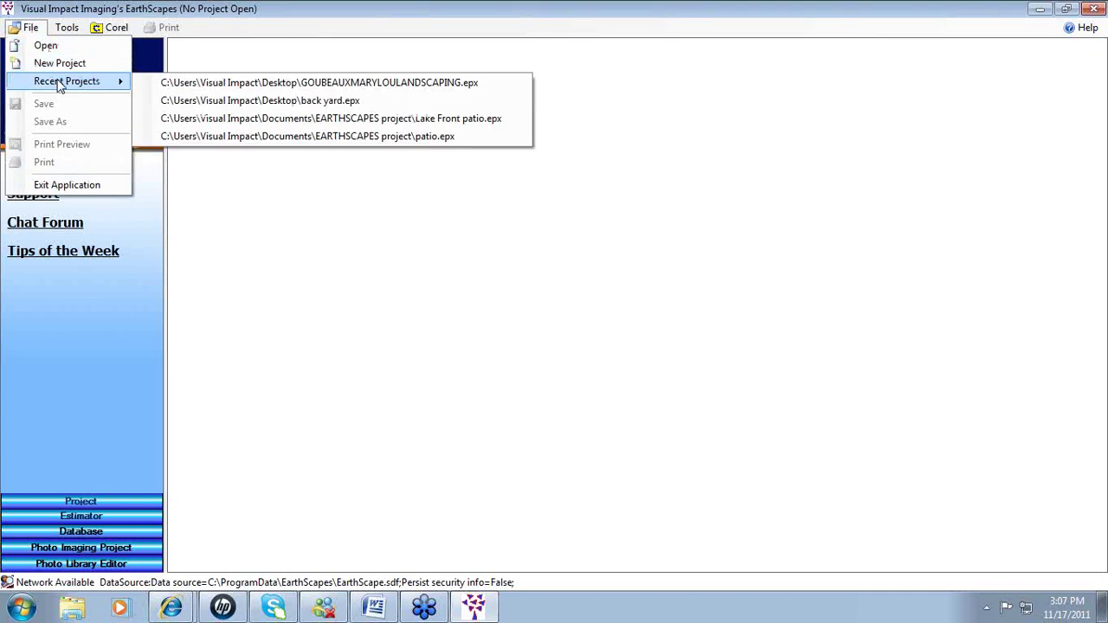
{"action": "left_click", "coordinate": [102, 7]}
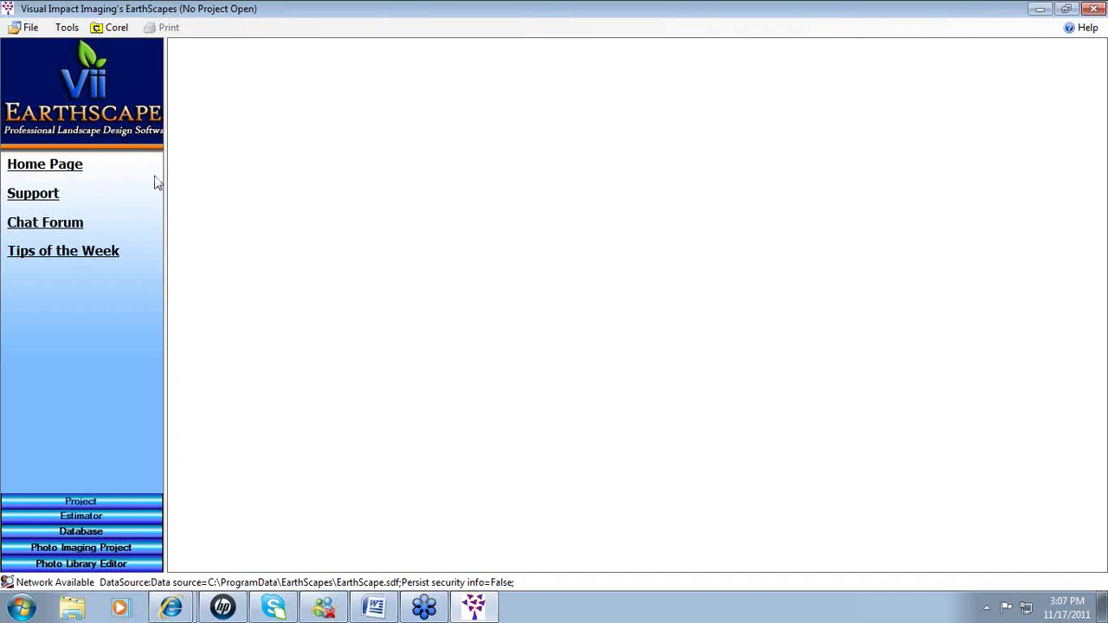
Start a new project to bring up the blank client information form
{"action": "left_click", "coordinate": [30, 28]}
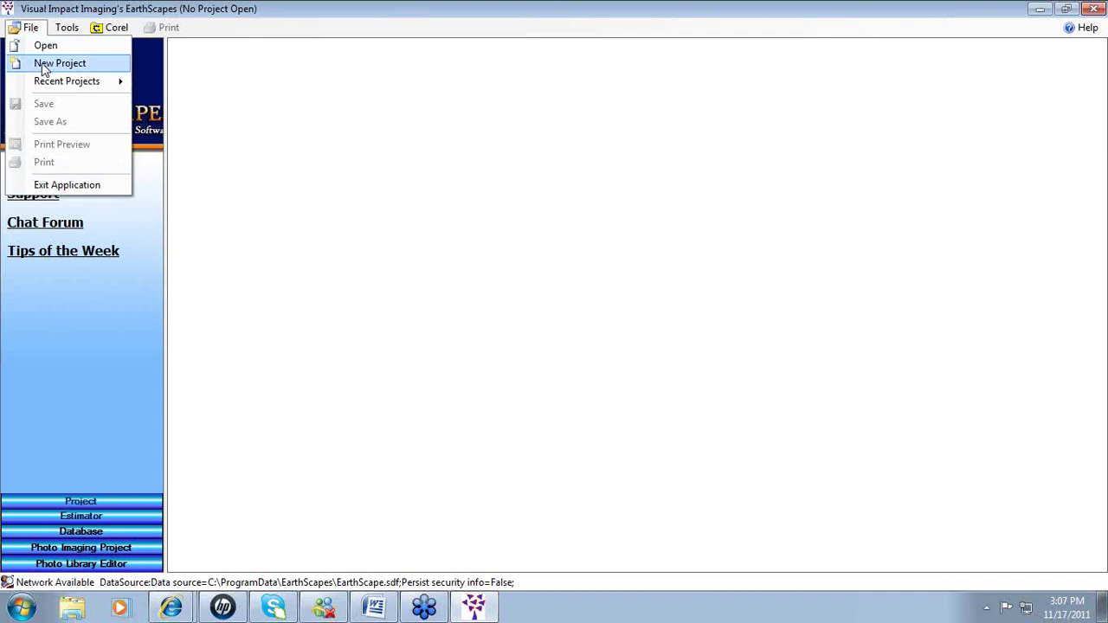
{"action": "left_click", "coordinate": [42, 66]}
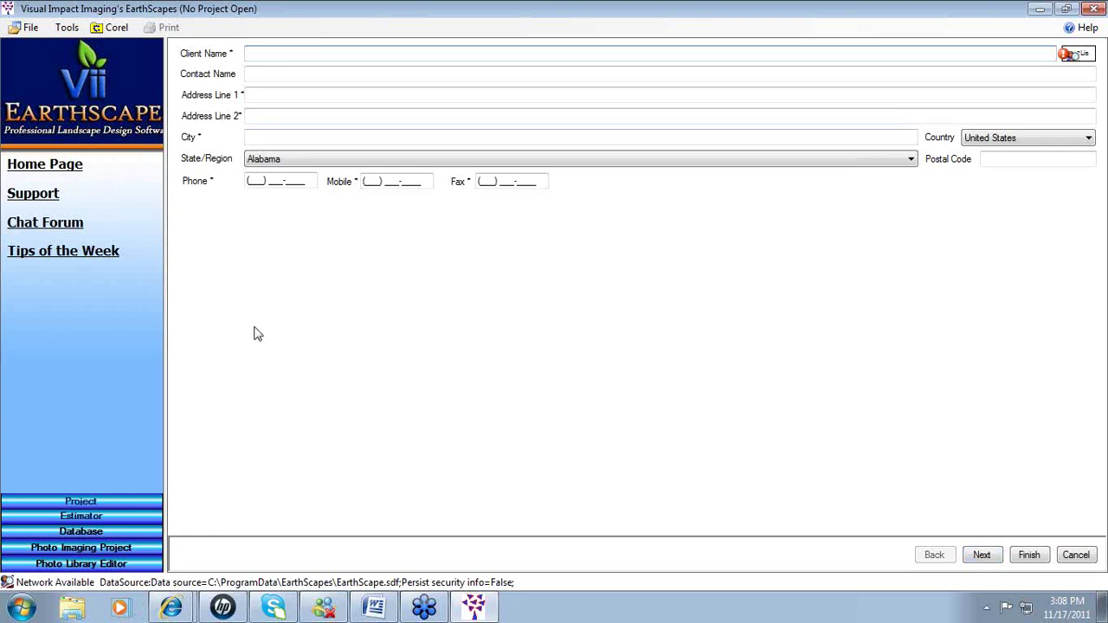
Open the program options and look over the company information fields, including company name, address and slogan
{"action": "left_click", "coordinate": [66, 34]}
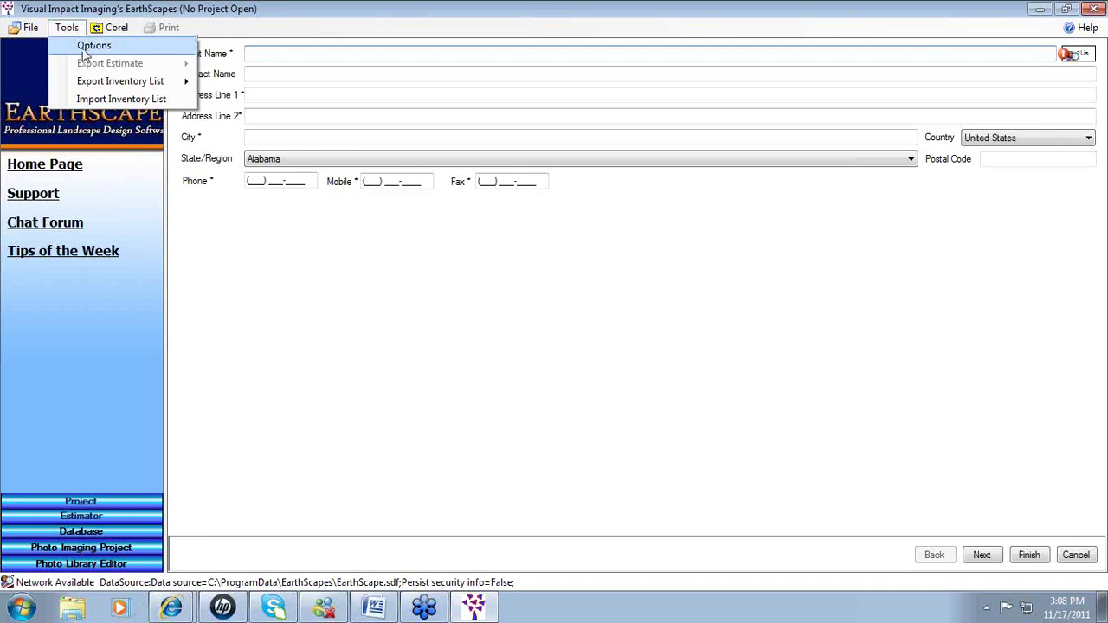
{"action": "left_click", "coordinate": [92, 45]}
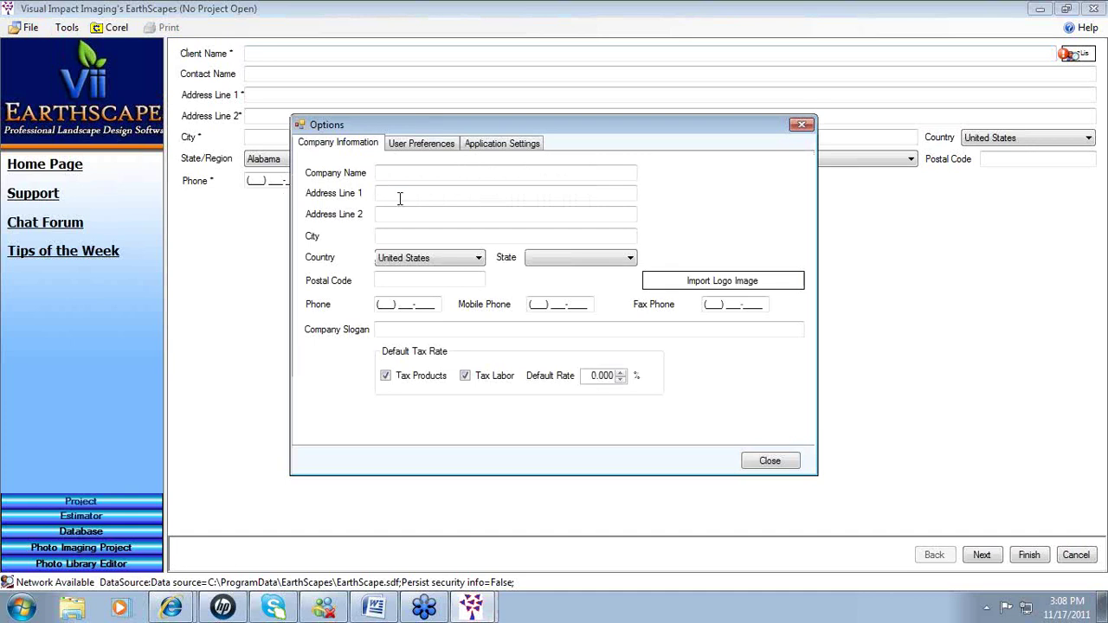
{"action": "left_click", "coordinate": [389, 173]}
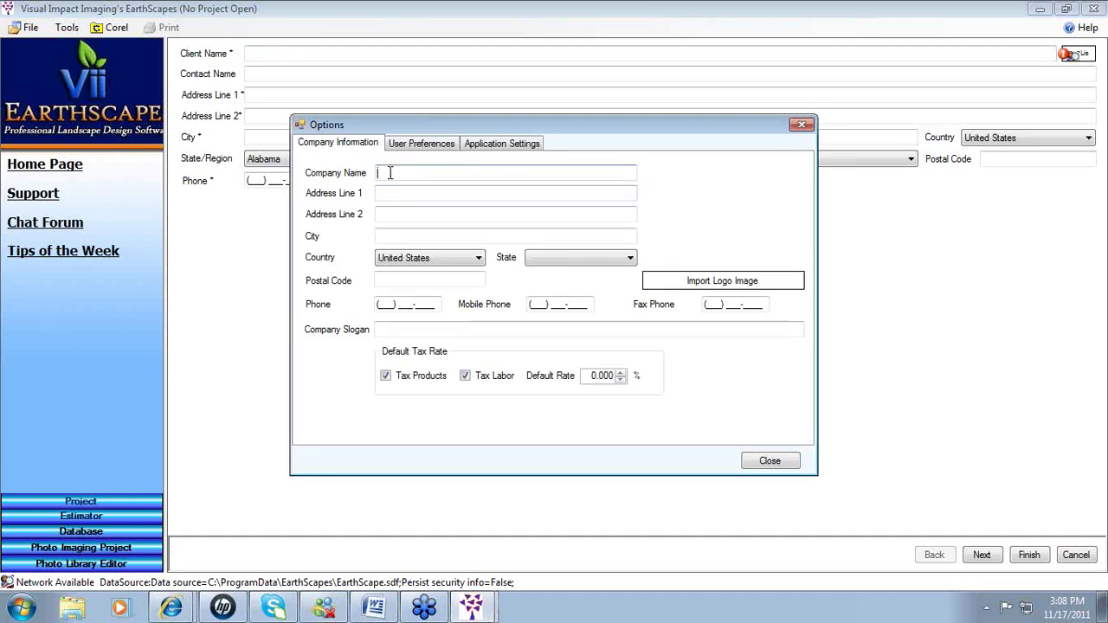
{"action": "left_click", "coordinate": [388, 193]}
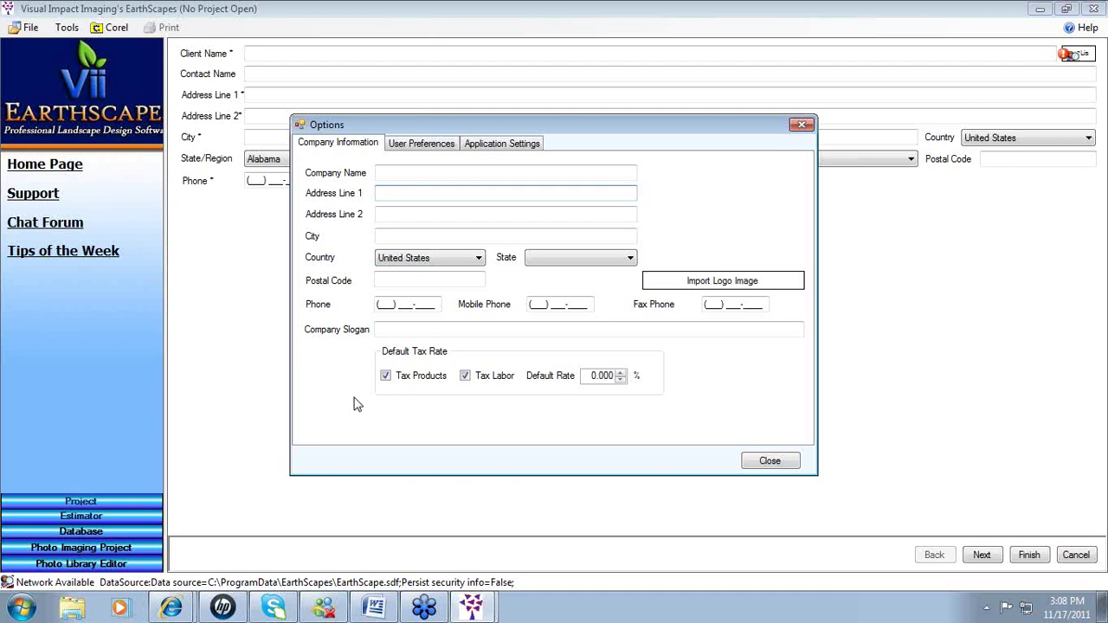
{"action": "left_click", "coordinate": [394, 329]}
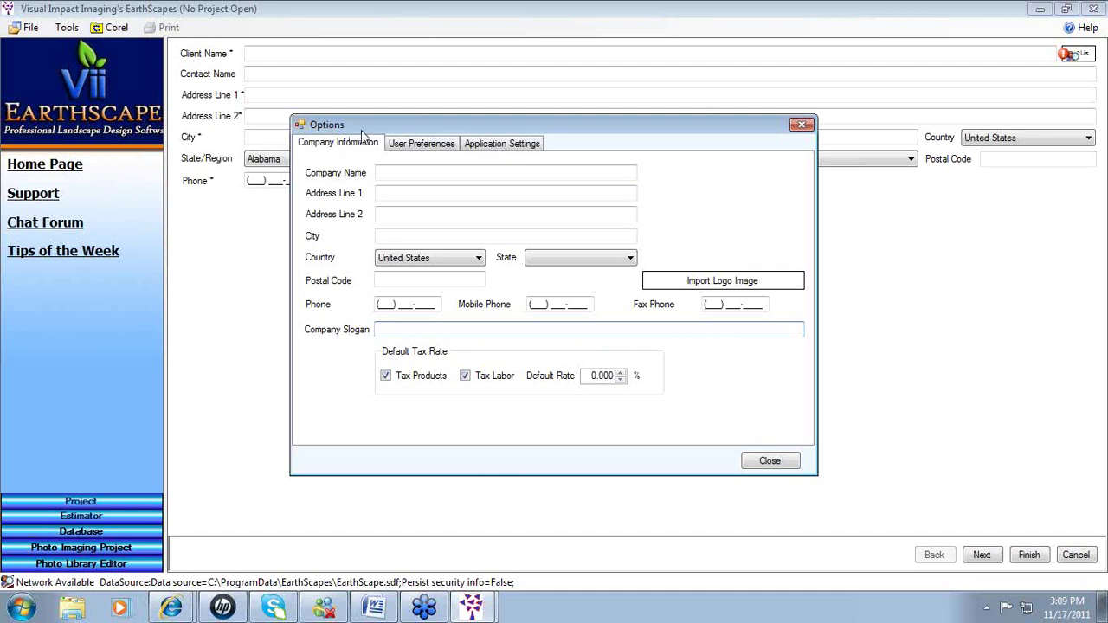
Examine the user preferences and application settings in the options, and close the dialog with its changes saved
{"action": "left_click", "coordinate": [402, 146]}
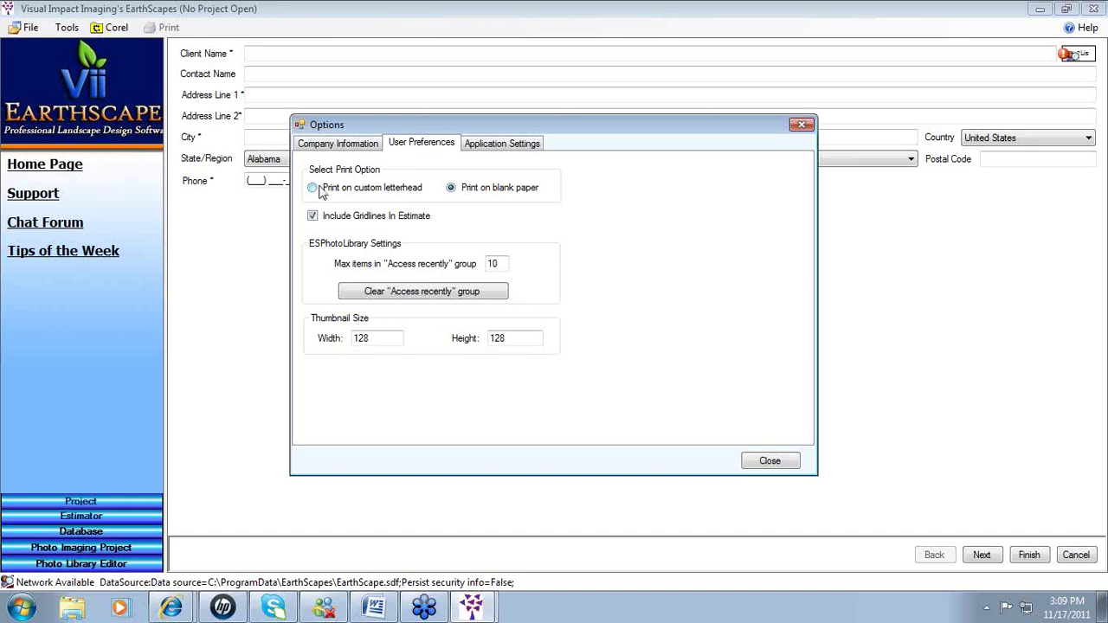
{"action": "left_click", "coordinate": [513, 145]}
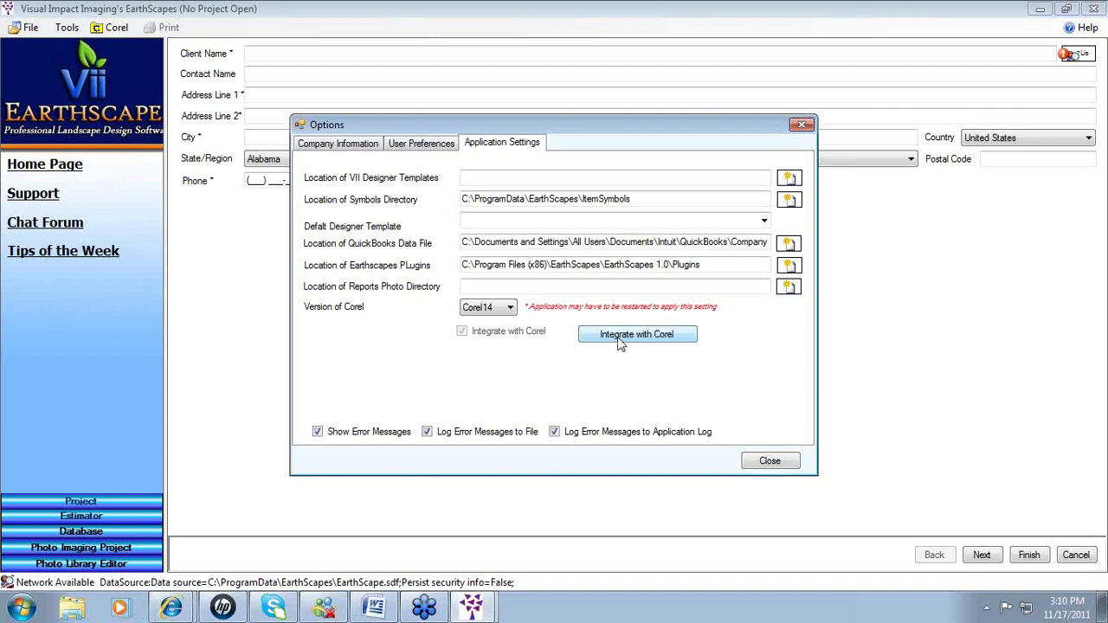
{"action": "left_click", "coordinate": [416, 145]}
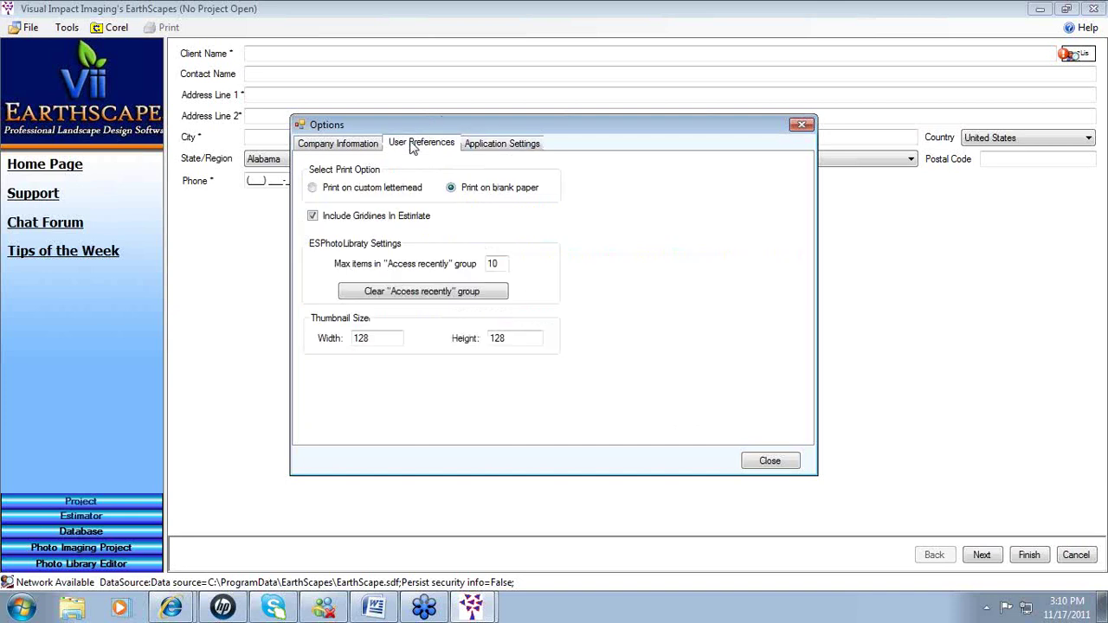
{"action": "left_click", "coordinate": [355, 143]}
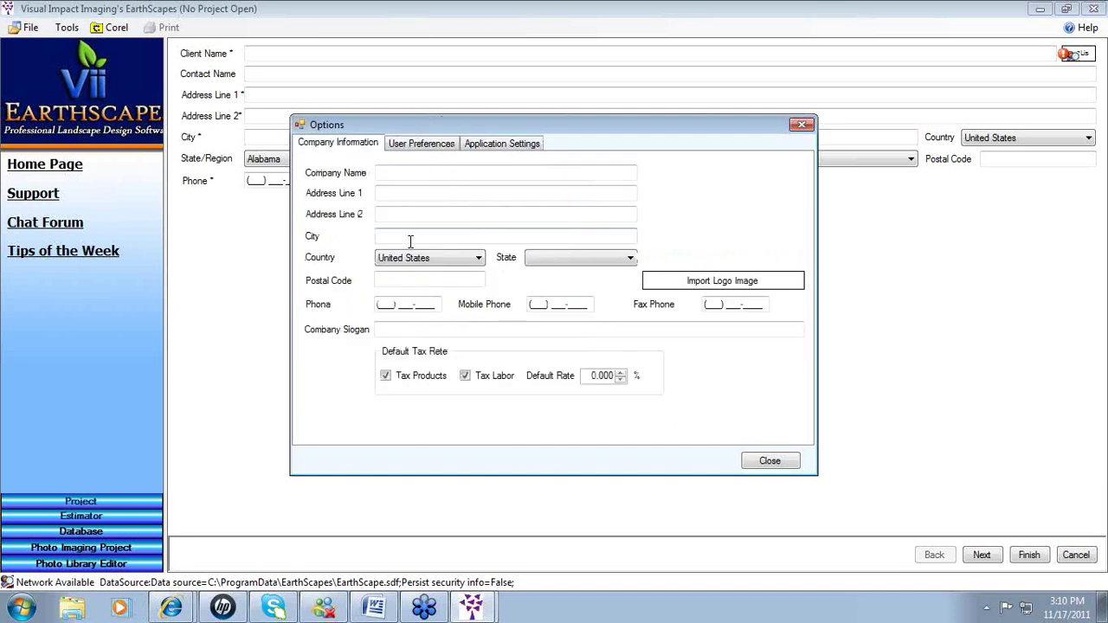
{"action": "left_click", "coordinate": [759, 460]}
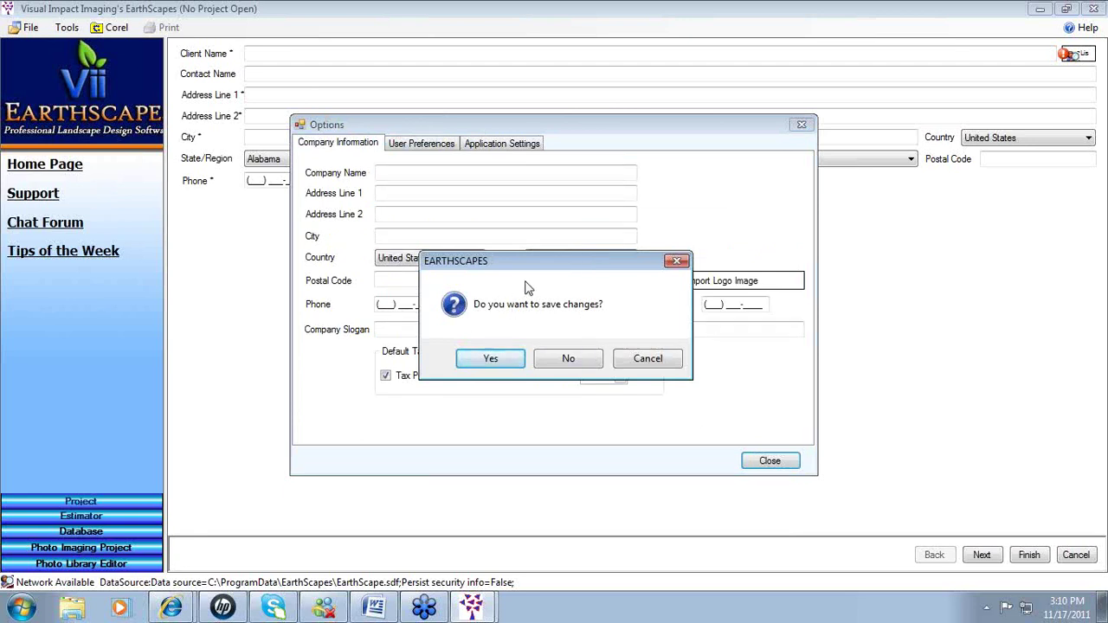
{"action": "left_click", "coordinate": [484, 358]}
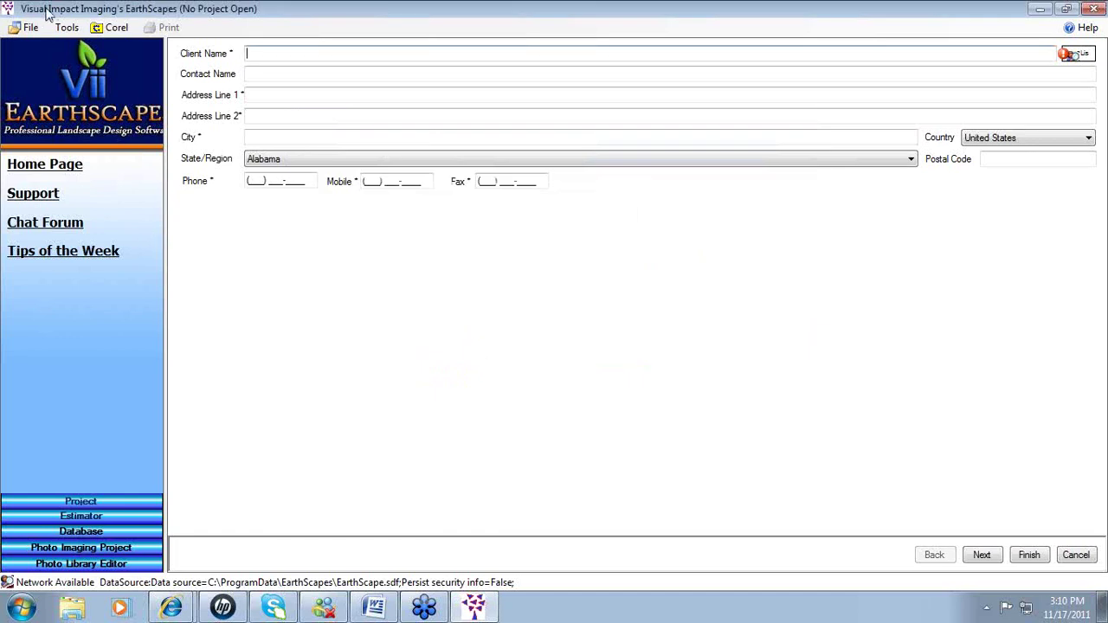
Look through the Corel programs offered for launching: Designer, Photo-Paint, Capture and Trace
{"action": "left_click", "coordinate": [107, 31]}
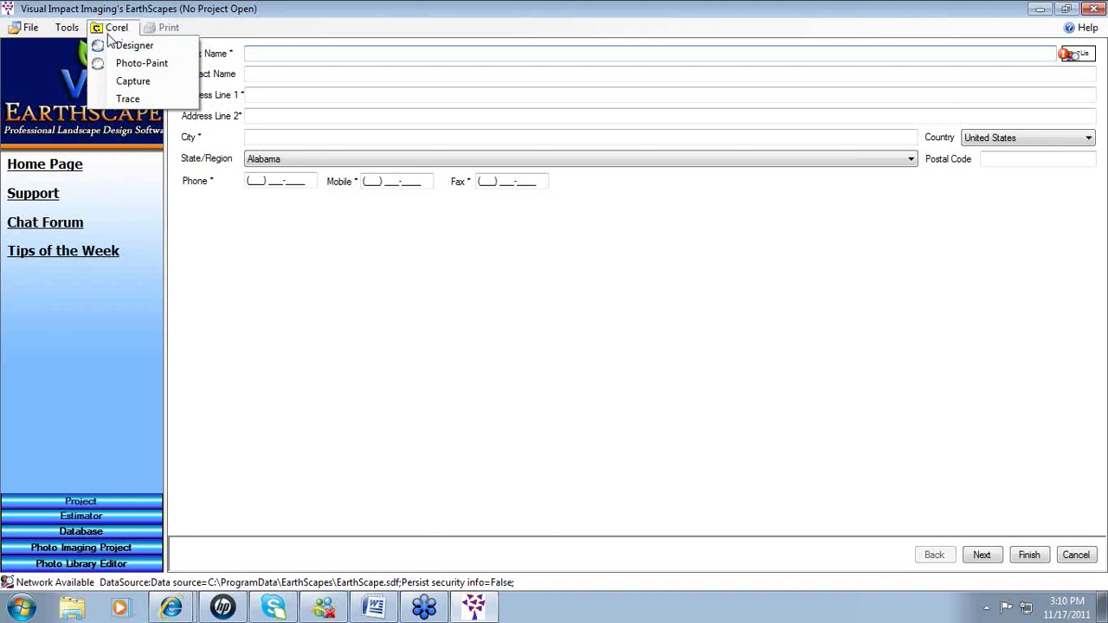
{"action": "left_click", "coordinate": [117, 29]}
{"action": "left_click", "coordinate": [117, 29]}
{"action": "left_click", "coordinate": [119, 31]}
{"action": "left_click", "coordinate": [118, 32]}
{"action": "left_click", "coordinate": [151, 106]}
Launch Corel DESIGNER X4 as an independent program, bring it to the front and maximize its window
{"action": "left_click", "coordinate": [126, 30]}
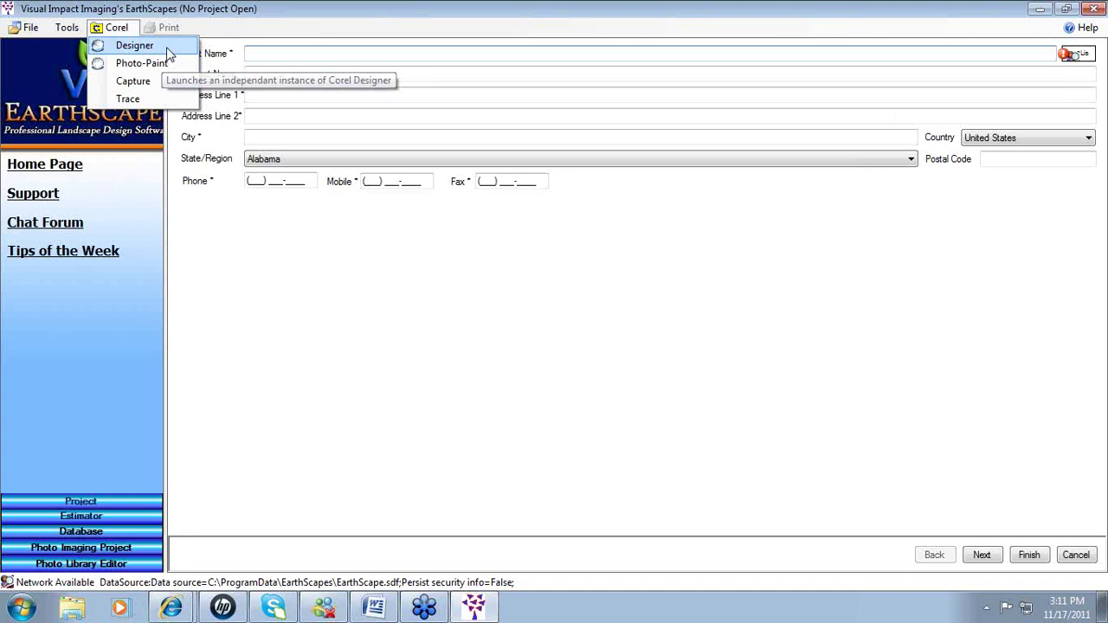
{"action": "left_click", "coordinate": [127, 52]}
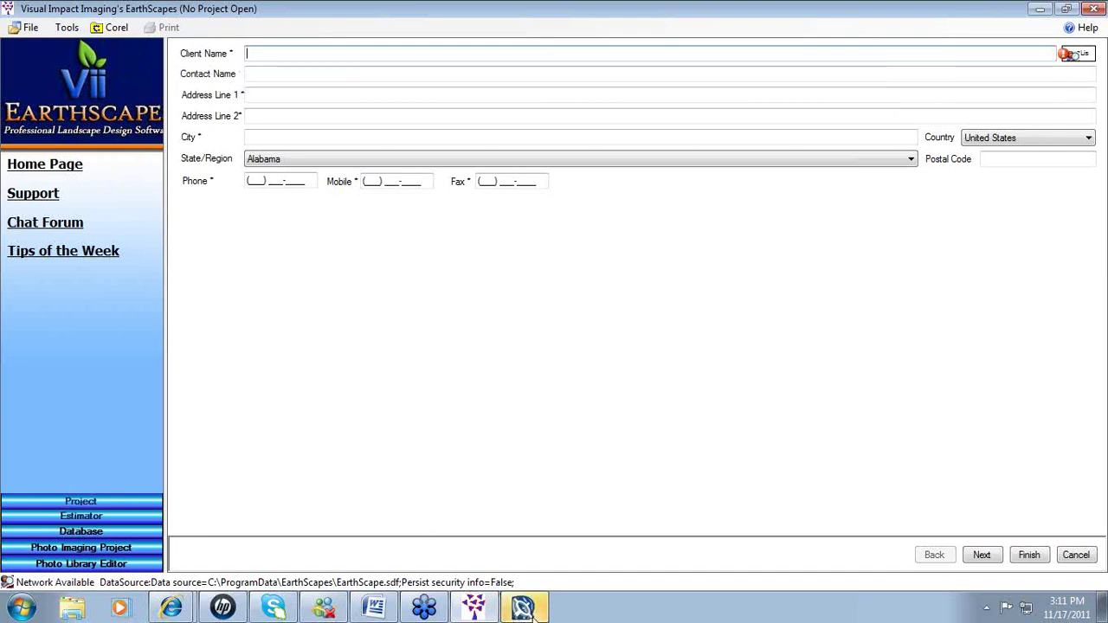
{"action": "mouse_move", "coordinate": [512, 613]}
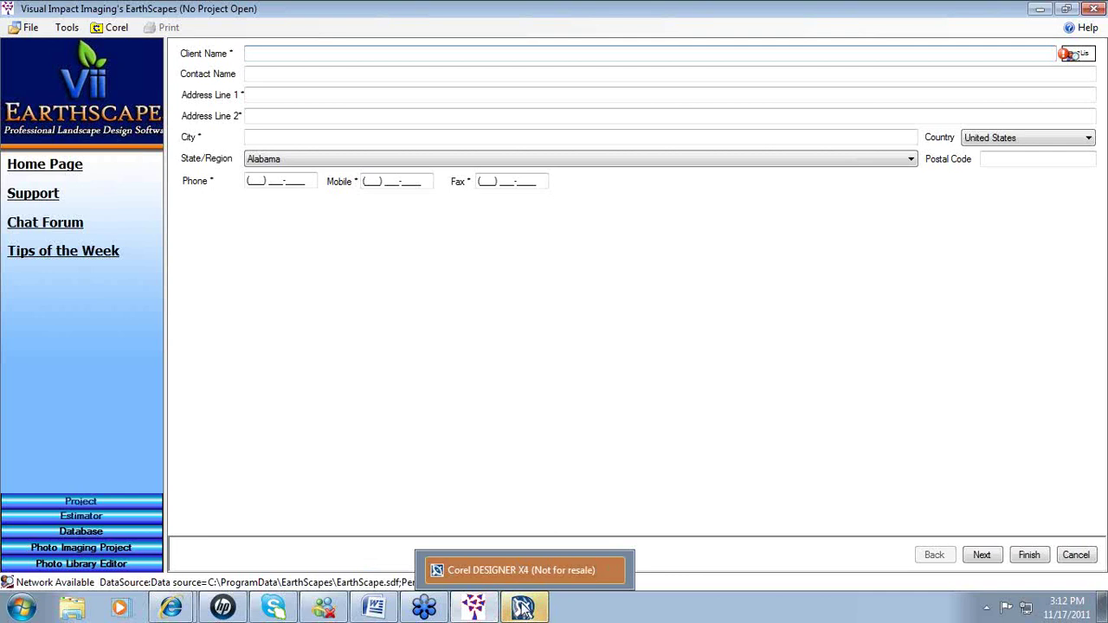
{"action": "left_click", "coordinate": [524, 614]}
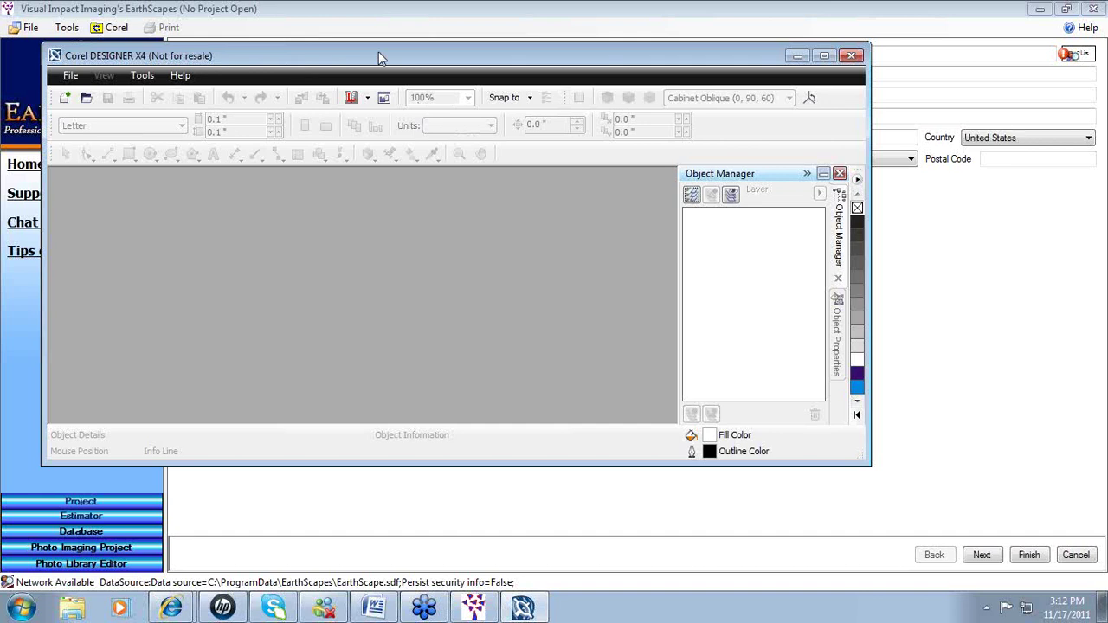
{"action": "left_click", "coordinate": [826, 56]}
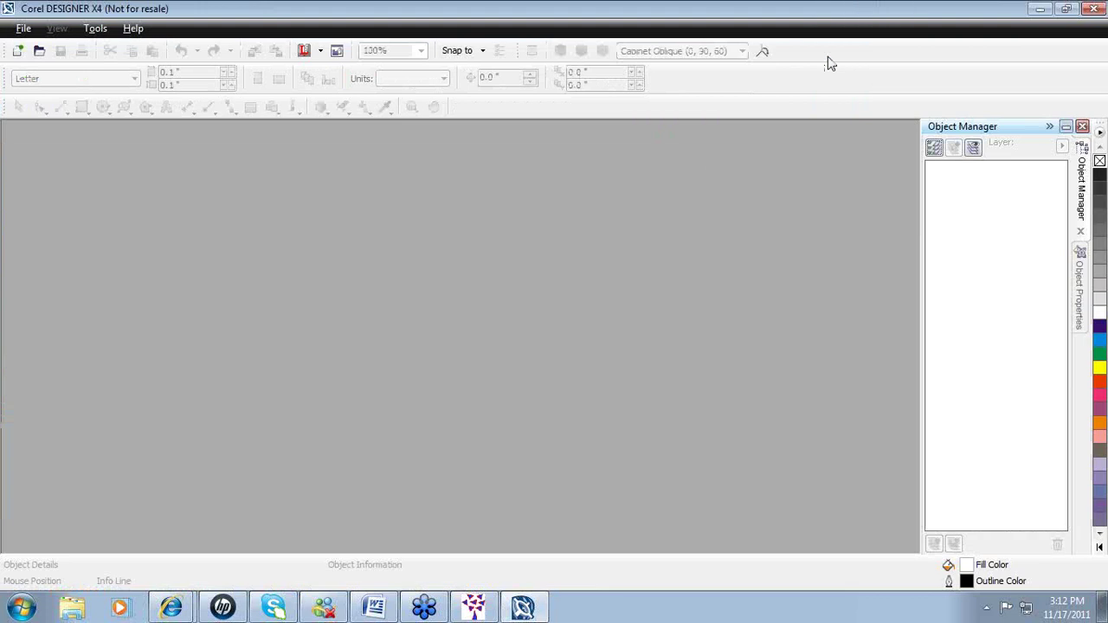
Start a new drawing from a template and browse to Designer's Templates folder
{"action": "left_click", "coordinate": [24, 29]}
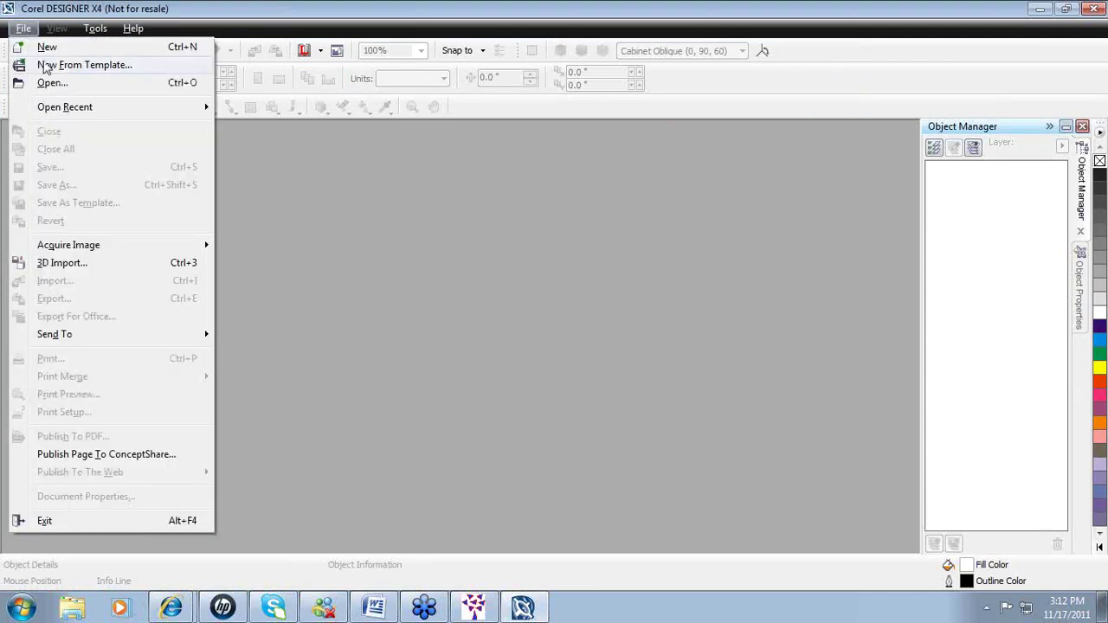
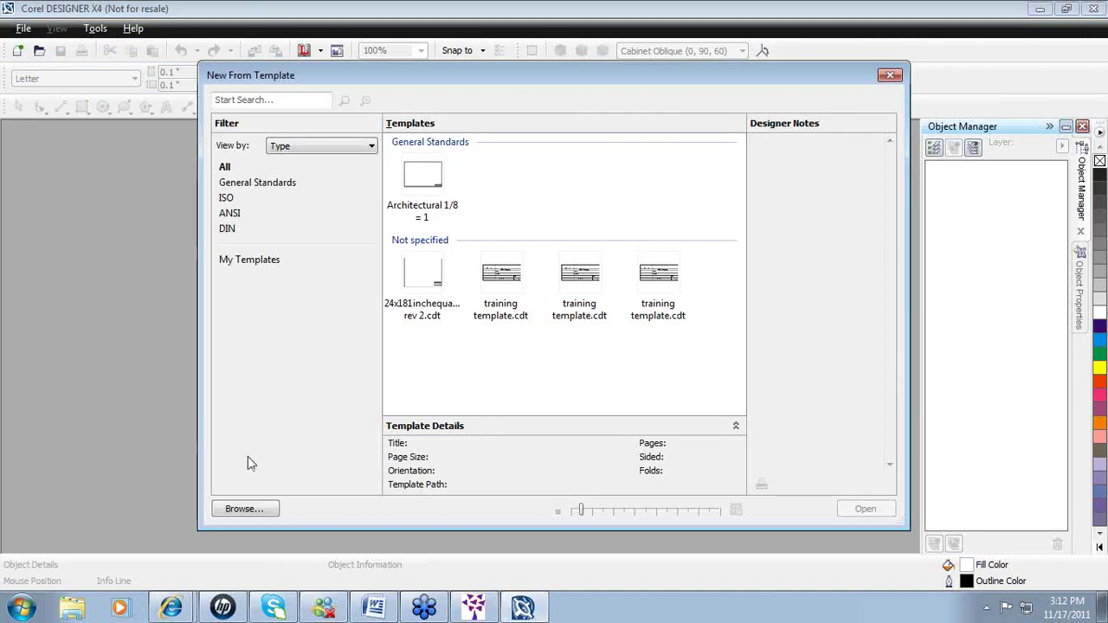
{"action": "left_click", "coordinate": [242, 509]}
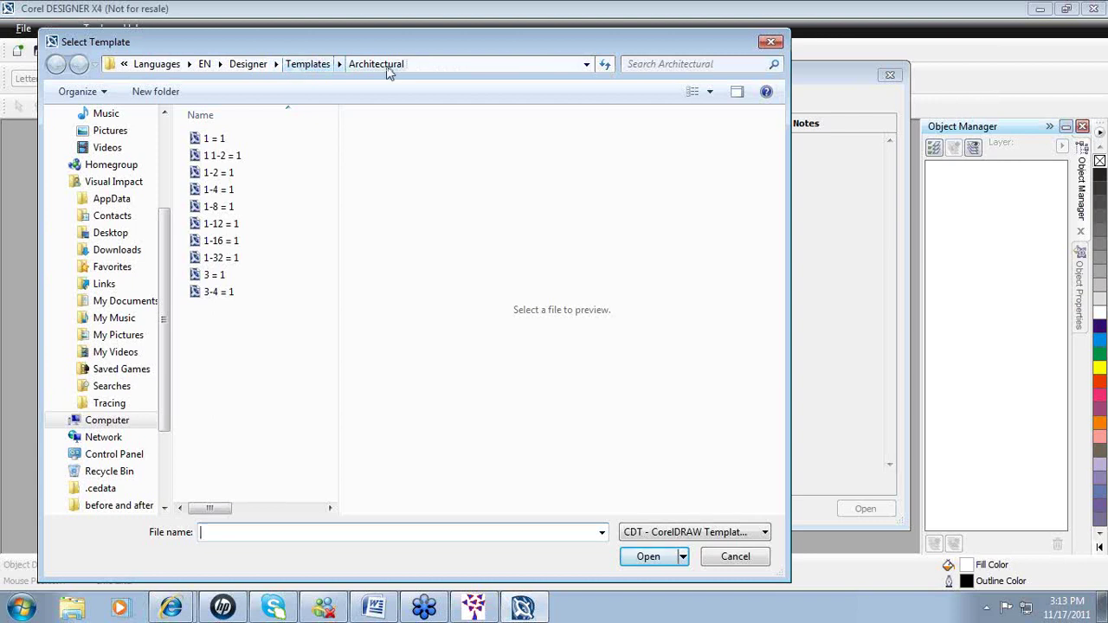
{"action": "left_click", "coordinate": [308, 68]}
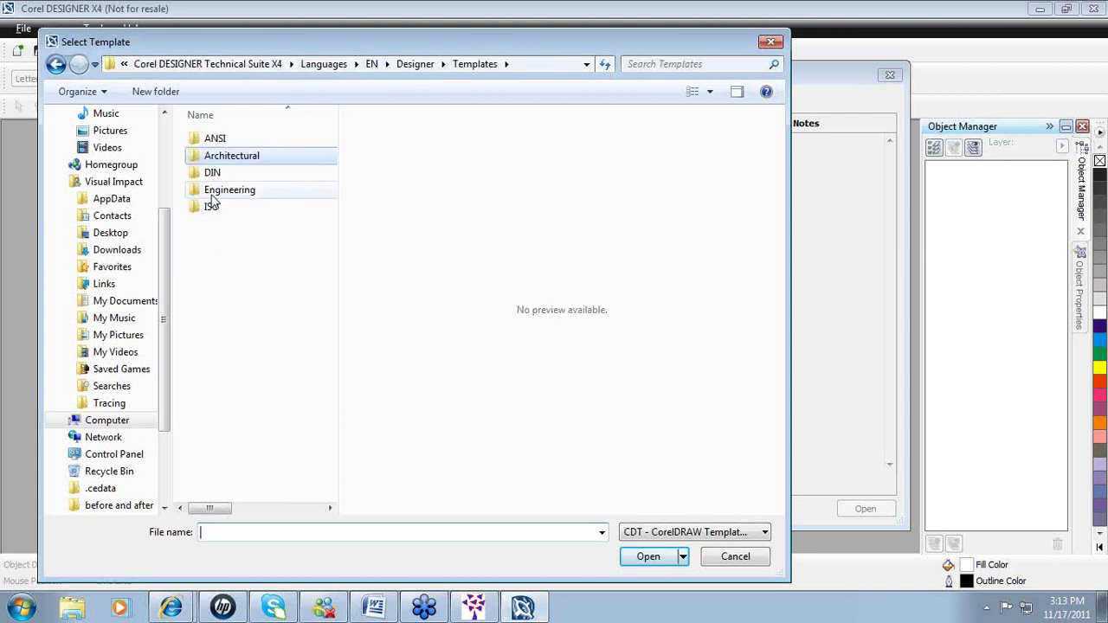
Look through the scale templates in the Engineering folder and return to the Templates folder
{"action": "left_click", "coordinate": [211, 196]}
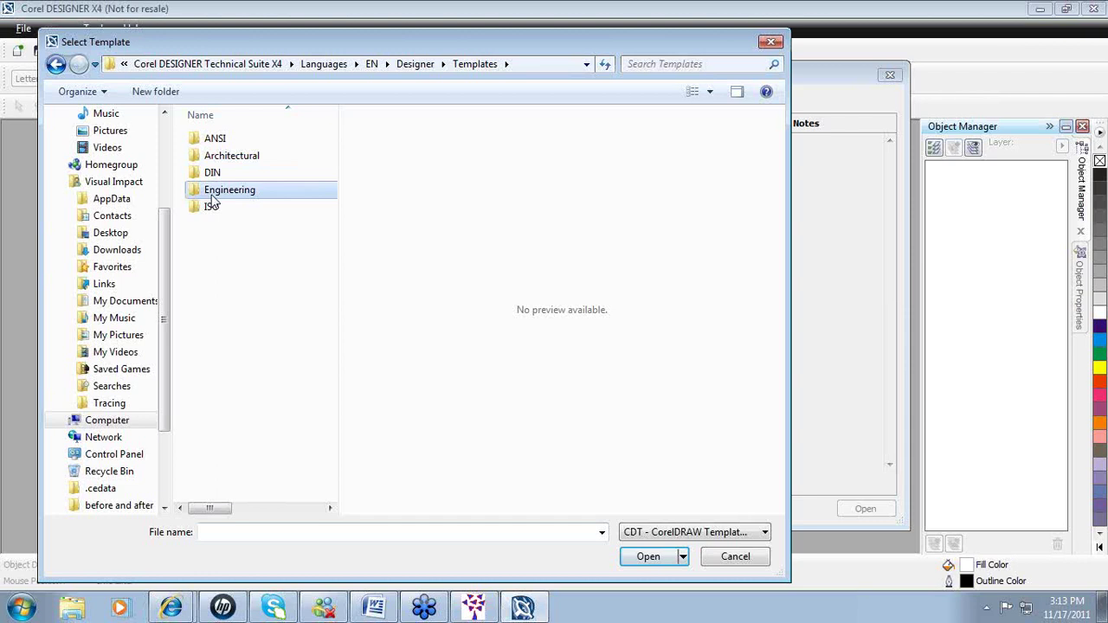
{"action": "left_click", "coordinate": [214, 159]}
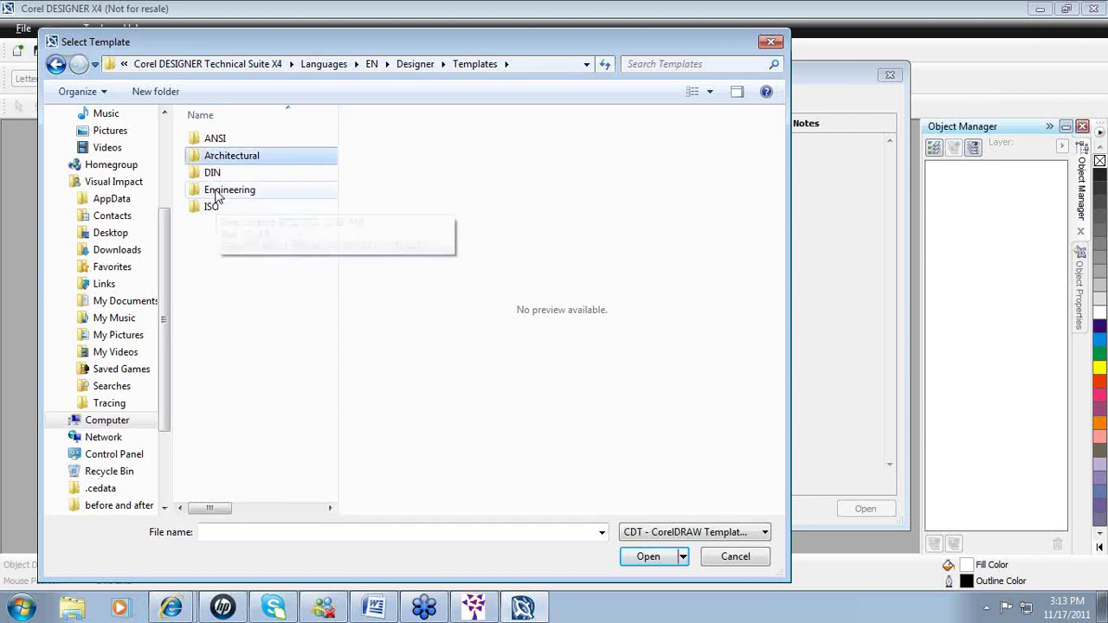
{"action": "double_click", "coordinate": [217, 192]}
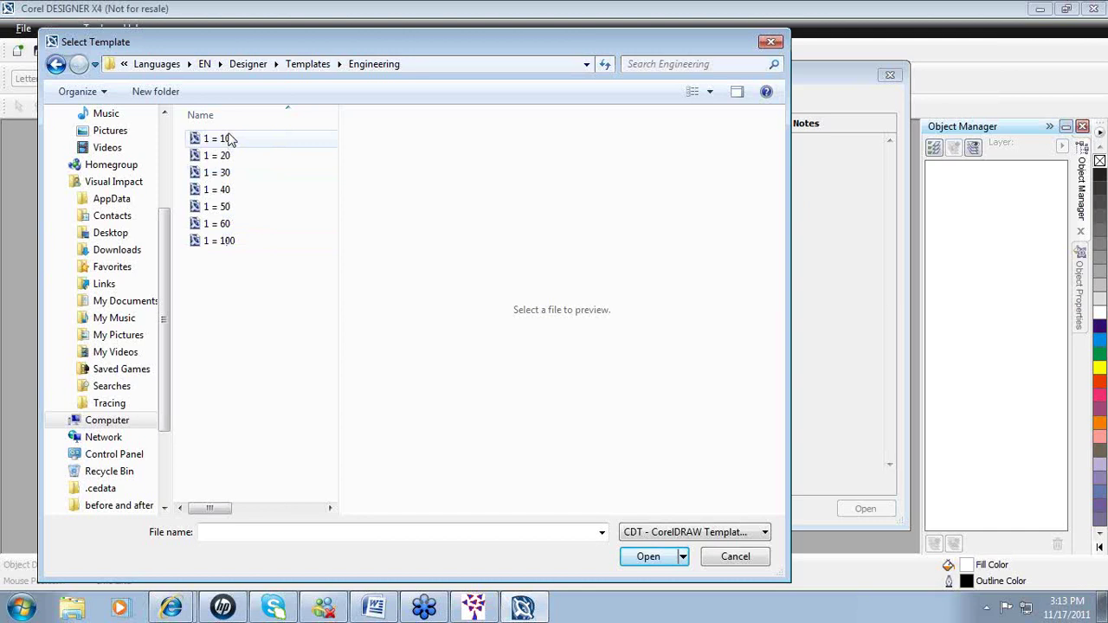
{"action": "left_click", "coordinate": [300, 68]}
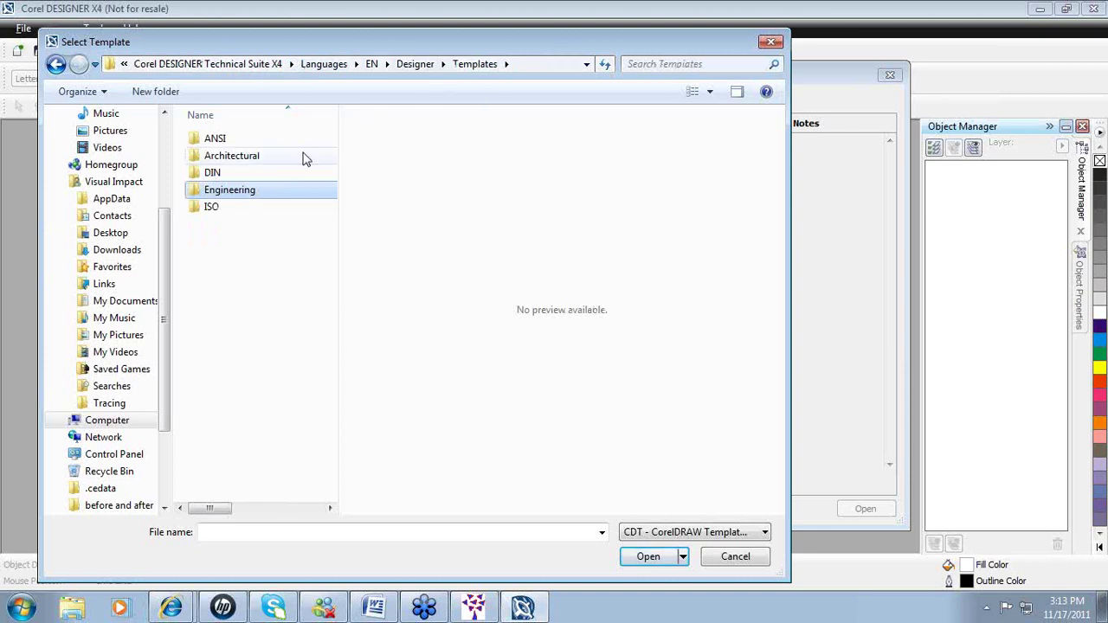
{"action": "double_click", "coordinate": [249, 192]}
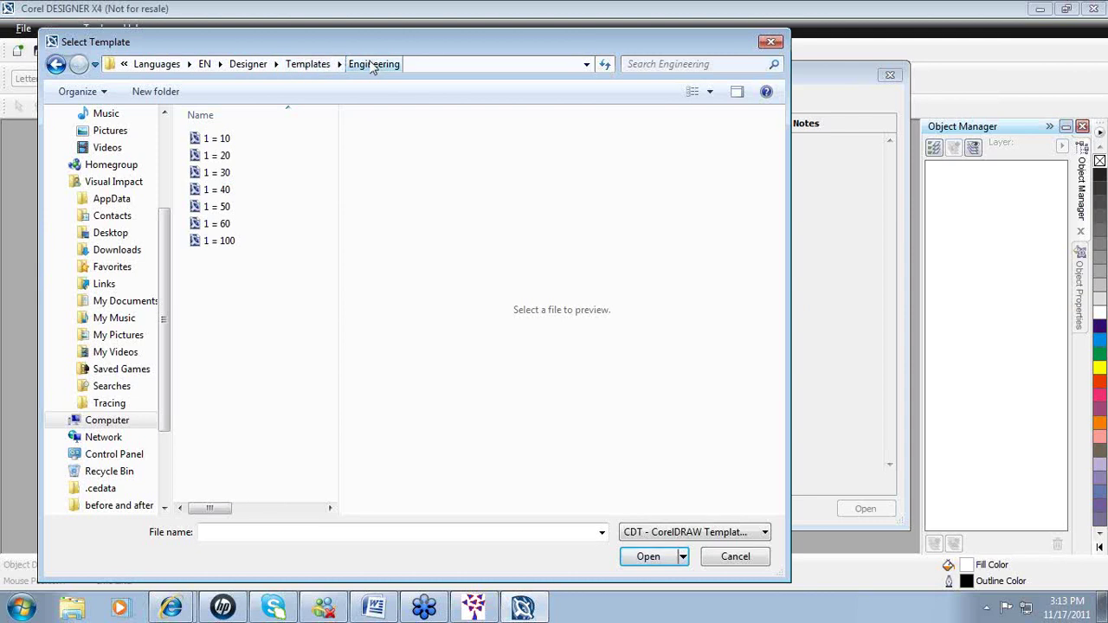
{"action": "left_click", "coordinate": [308, 64]}
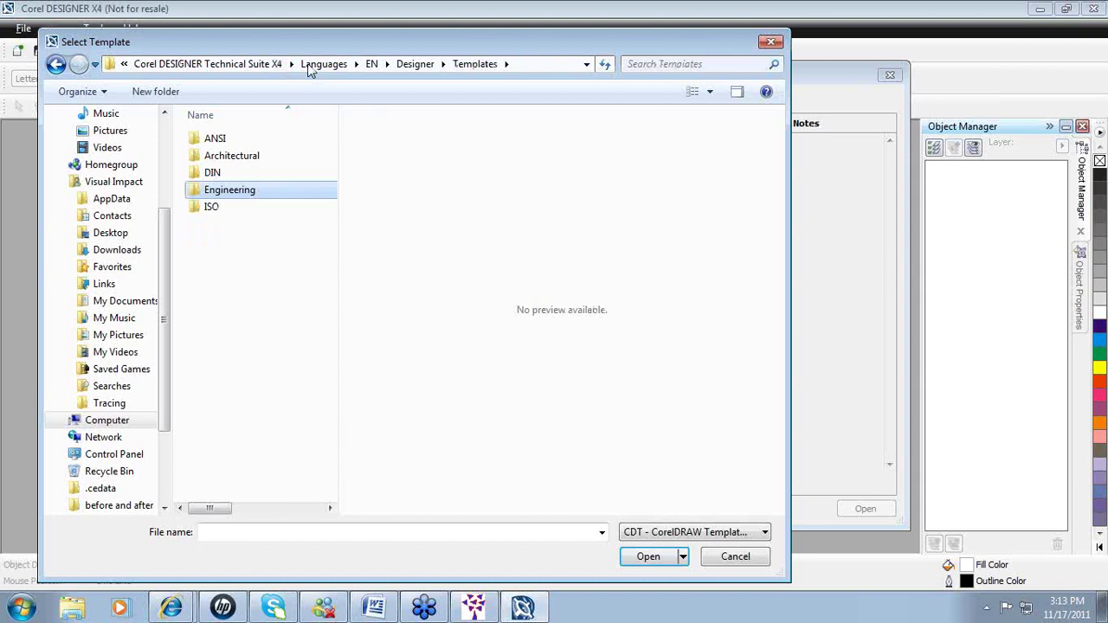
Open the "1-8 = 1" template from the Architectural folder as a new drawing
{"action": "double_click", "coordinate": [232, 158]}
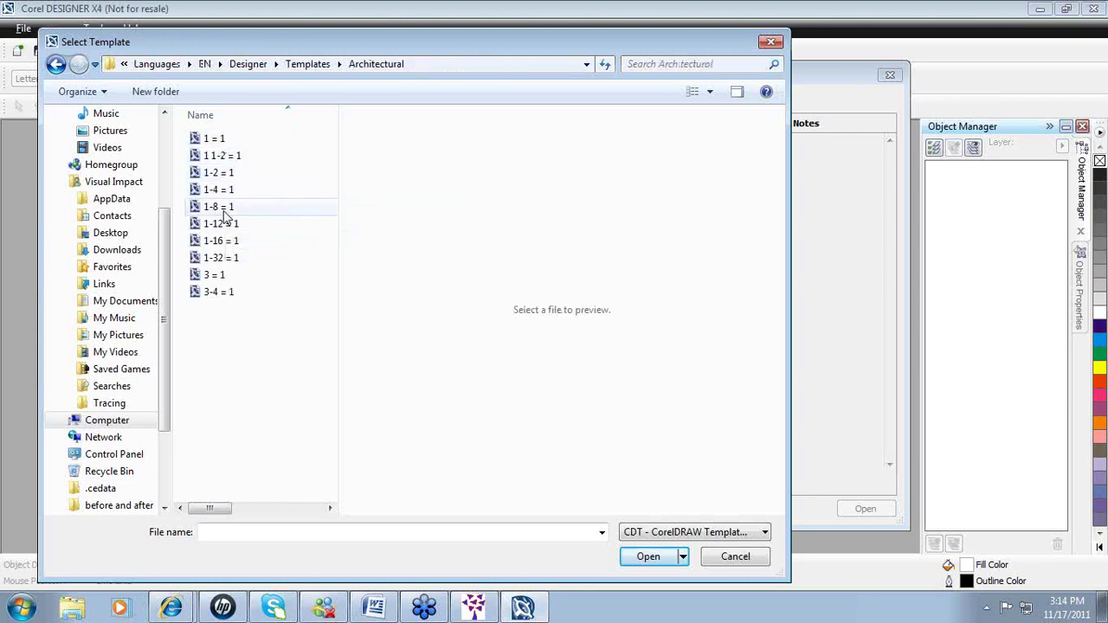
{"action": "left_click", "coordinate": [225, 211]}
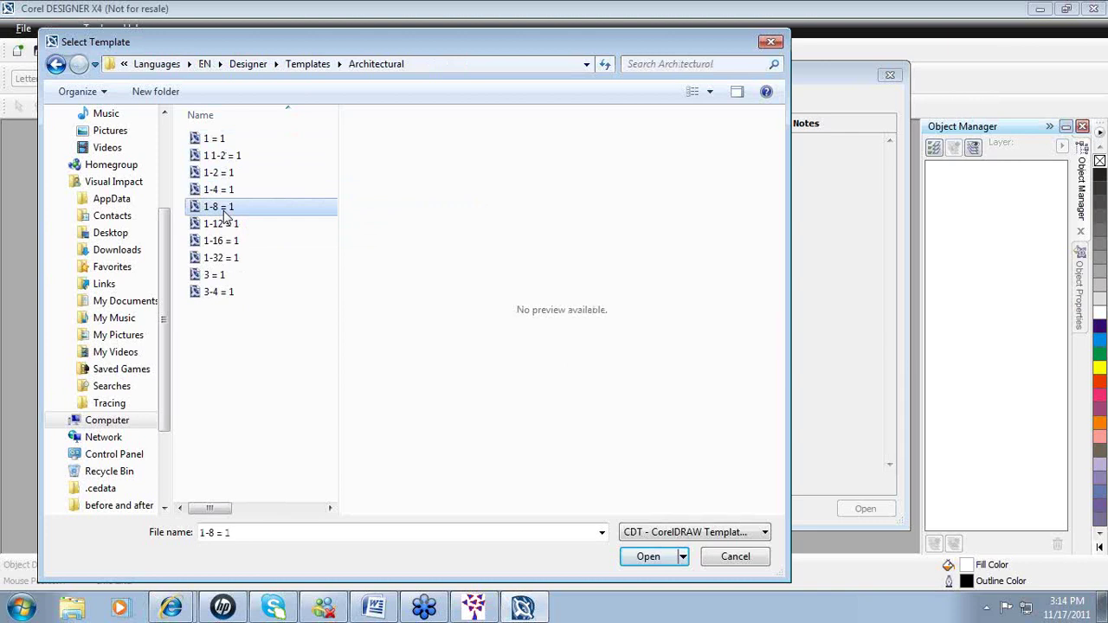
{"action": "left_click", "coordinate": [645, 557]}
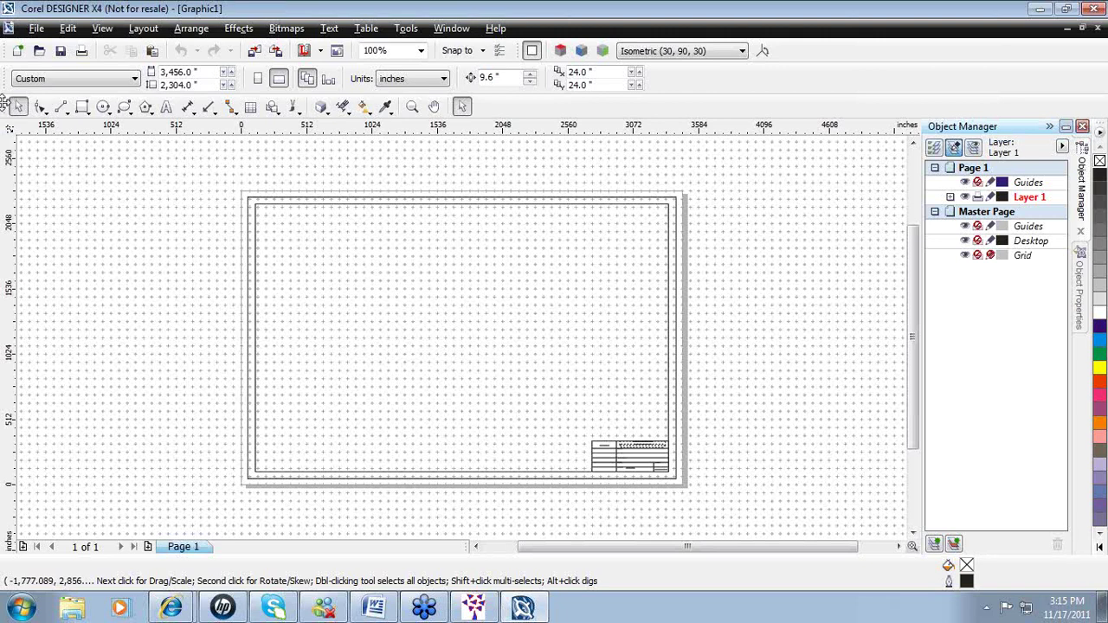
Try the toolbox floating beside the page and docked vertically, and return it to a horizontal bar beneath the property bar
{"action": "left_click_drag", "start_coordinate": [5, 104], "coordinate": [143, 183]}
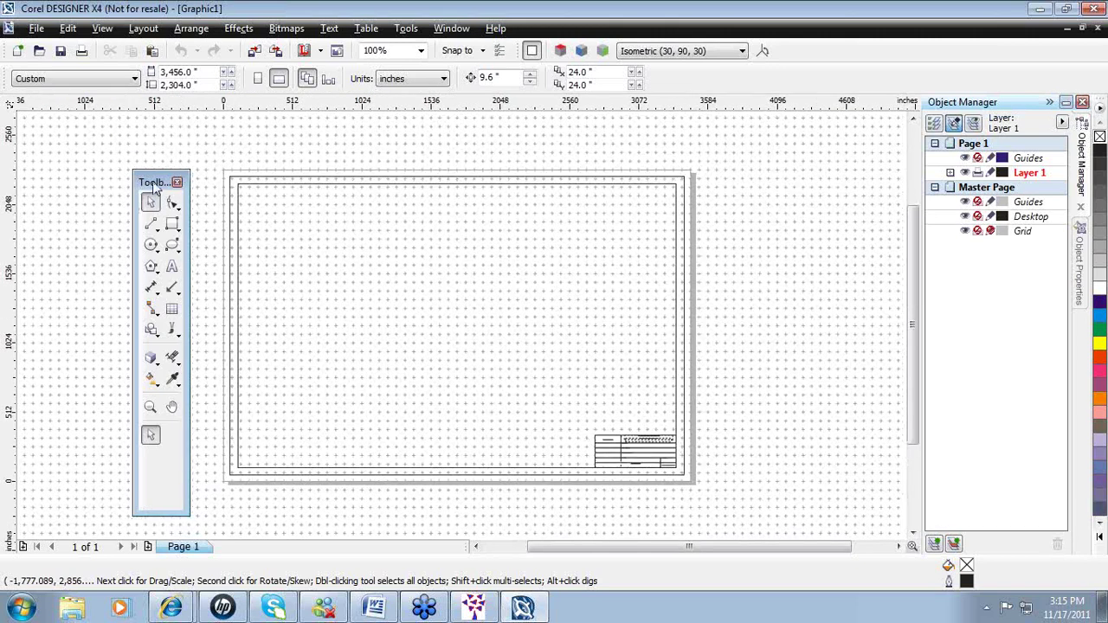
{"action": "mouse_move", "coordinate": [154, 184]}
{"action": "left_mouse_down"}
{"action": "mouse_move", "coordinate": [243, 218]}
{"action": "mouse_move", "coordinate": [147, 174]}
{"action": "left_mouse_up"}
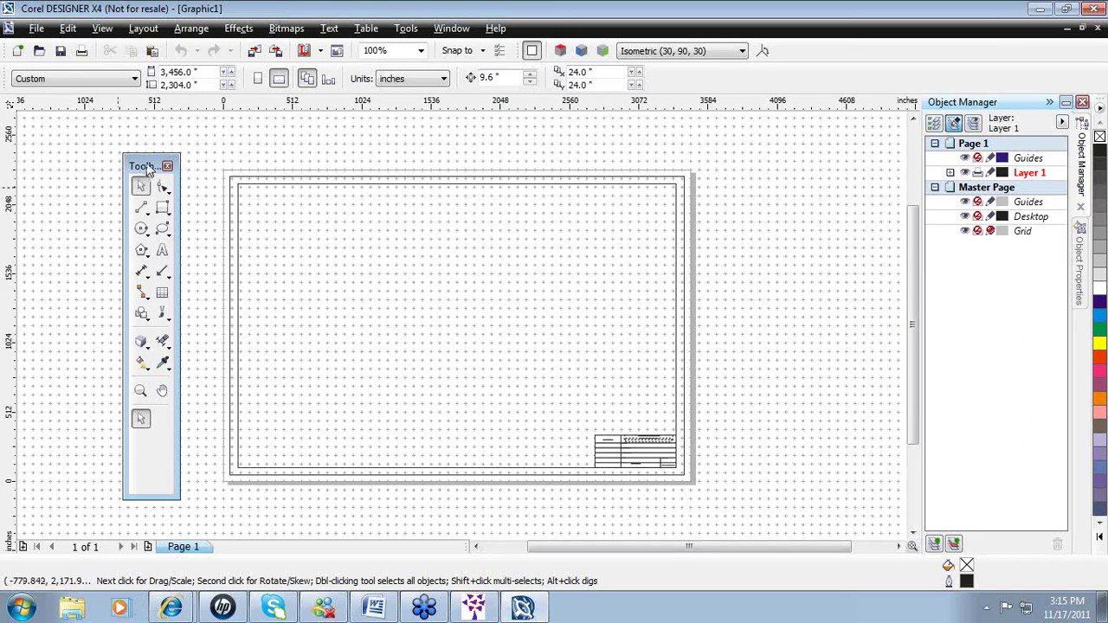
{"action": "left_click_drag", "start_coordinate": [143, 171], "coordinate": [116, 139]}
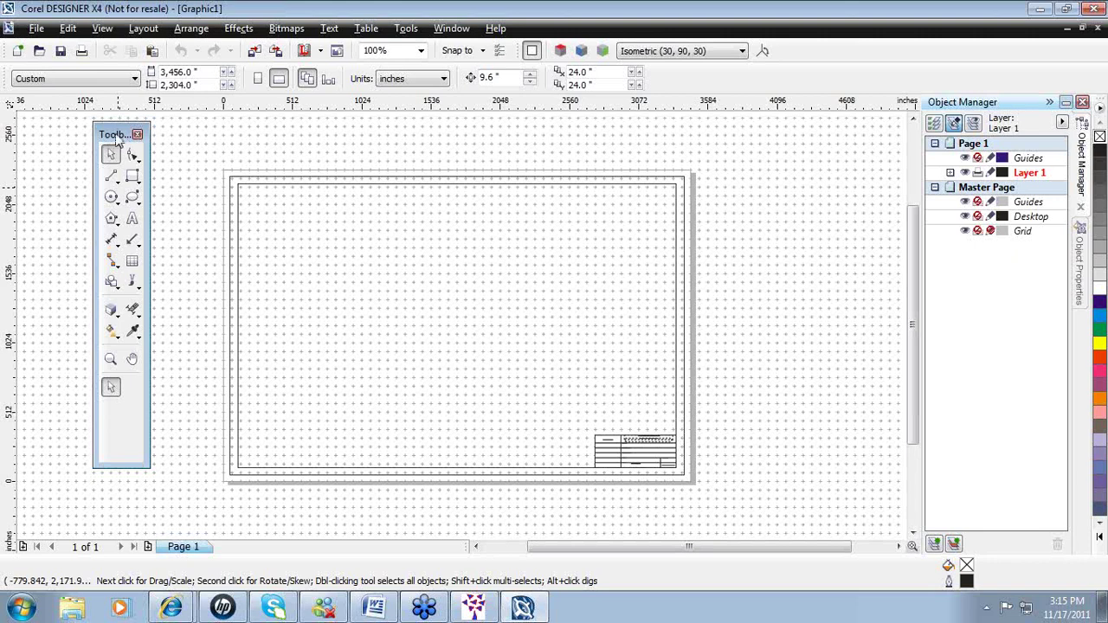
{"action": "mouse_move", "coordinate": [117, 138]}
{"action": "left_mouse_down"}
{"action": "mouse_move", "coordinate": [54, 130]}
{"action": "mouse_move", "coordinate": [33, 104]}
{"action": "mouse_move", "coordinate": [51, 109]}
{"action": "mouse_move", "coordinate": [73, 149]}
{"action": "mouse_move", "coordinate": [21, 128]}
{"action": "mouse_move", "coordinate": [45, 125]}
{"action": "mouse_move", "coordinate": [13, 122]}
{"action": "mouse_move", "coordinate": [12, 106]}
{"action": "left_mouse_up"}
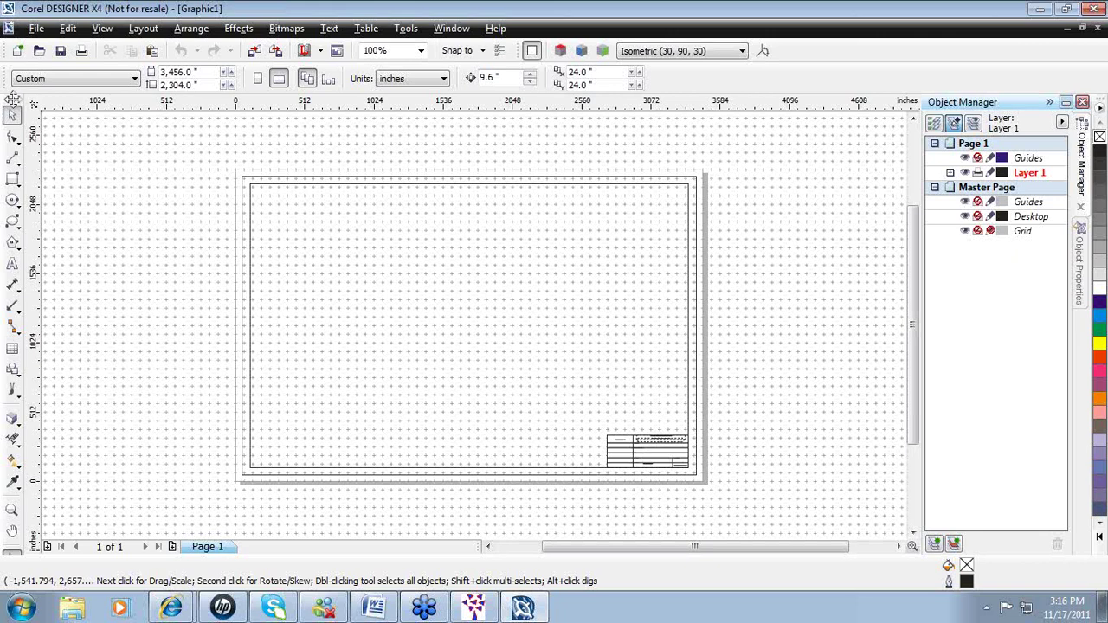
{"action": "mouse_move", "coordinate": [13, 98]}
{"action": "left_mouse_down"}
{"action": "mouse_move", "coordinate": [112, 193]}
{"action": "mouse_move", "coordinate": [77, 121]}
{"action": "mouse_move", "coordinate": [50, 96]}
{"action": "mouse_move", "coordinate": [51, 131]}
{"action": "mouse_move", "coordinate": [62, 102]}
{"action": "mouse_move", "coordinate": [53, 91]}
{"action": "mouse_move", "coordinate": [8, 103]}
{"action": "left_mouse_up"}
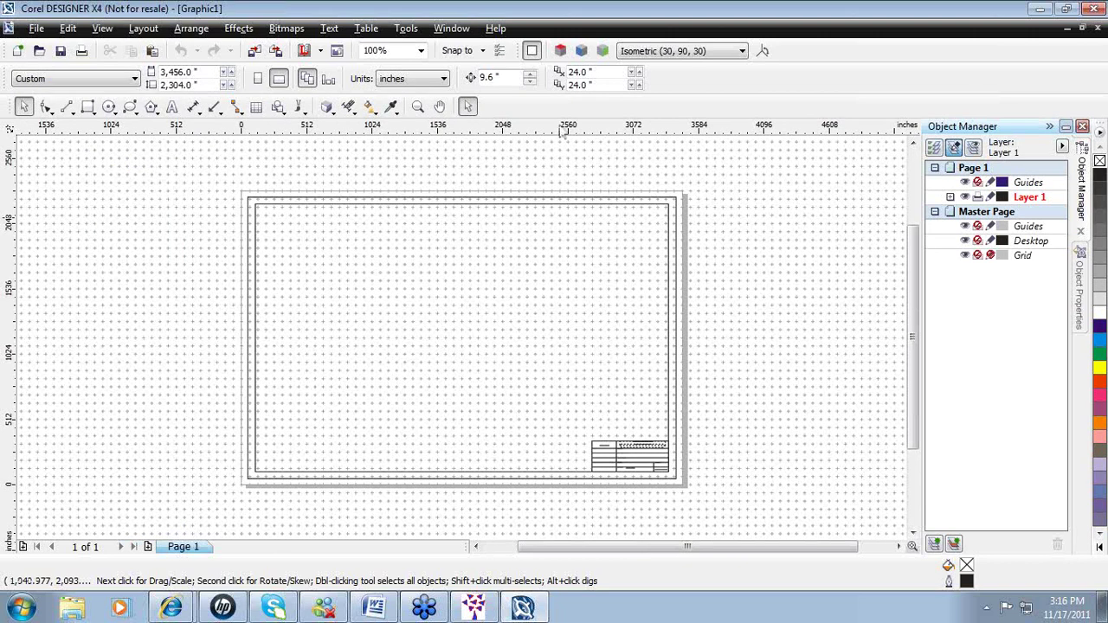
Hide the toolbox, show it again, and look over the list of available toolbars
{"action": "right_click", "coordinate": [534, 113]}
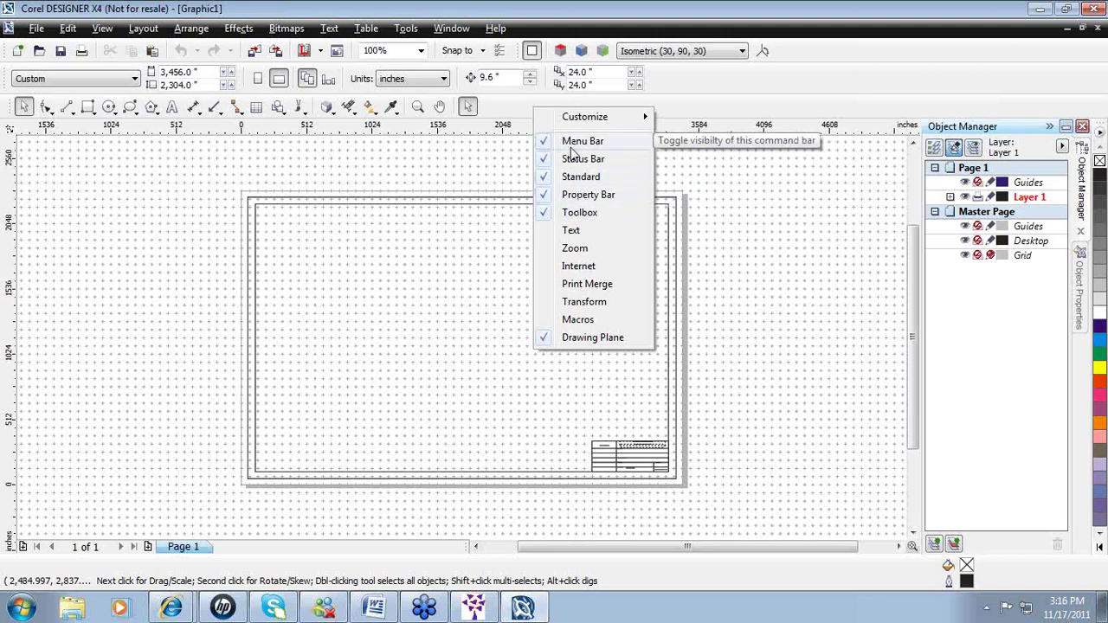
{"action": "left_click", "coordinate": [554, 214]}
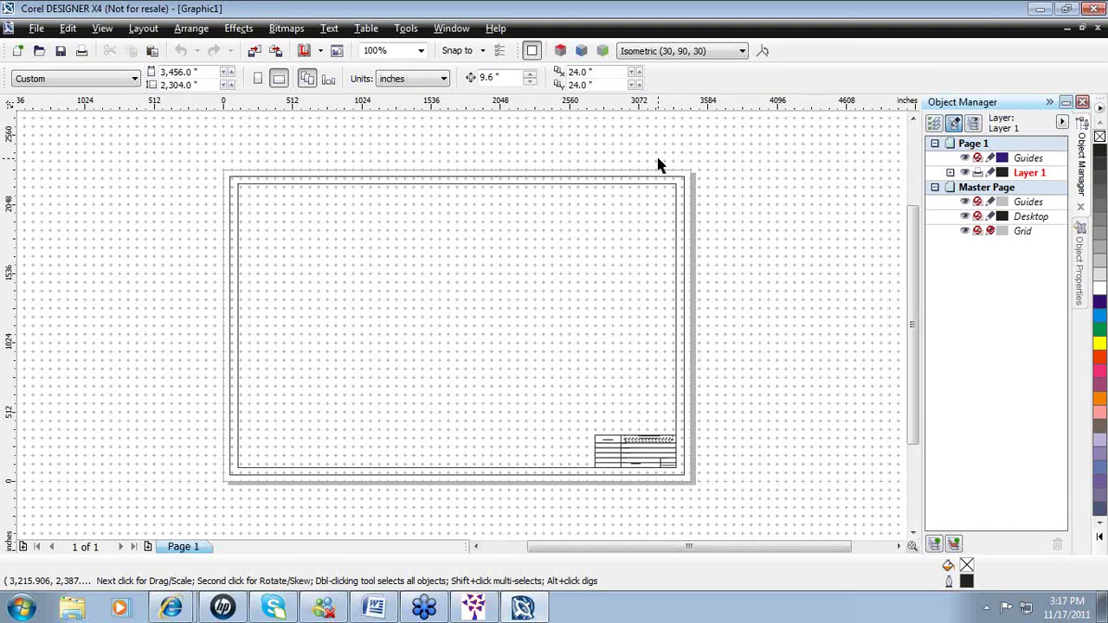
{"action": "right_click", "coordinate": [702, 84]}
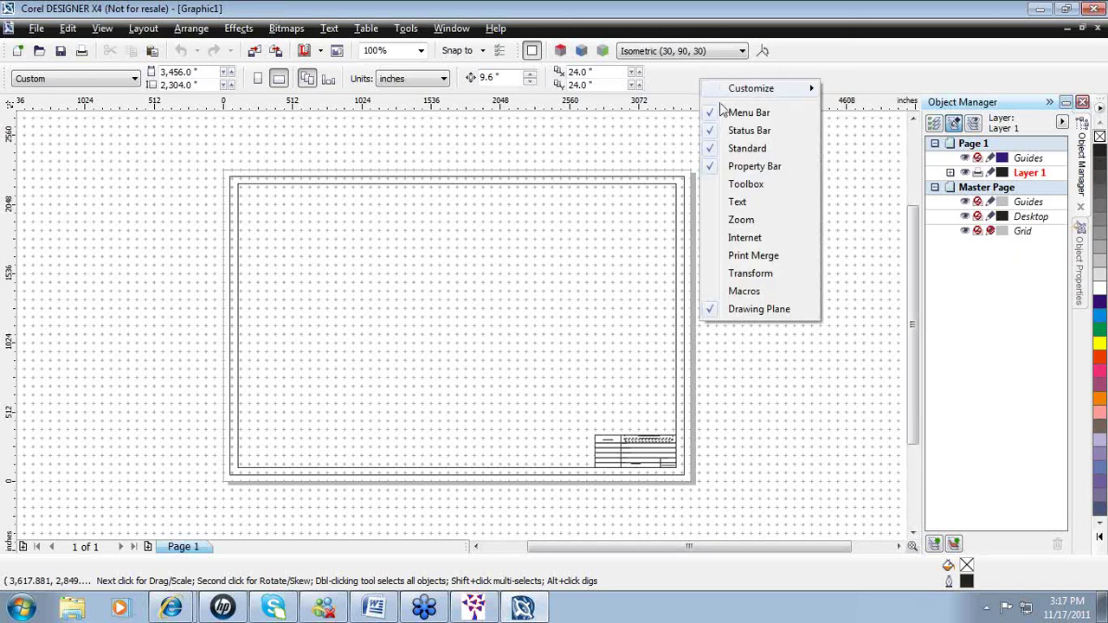
{"action": "left_click", "coordinate": [741, 188]}
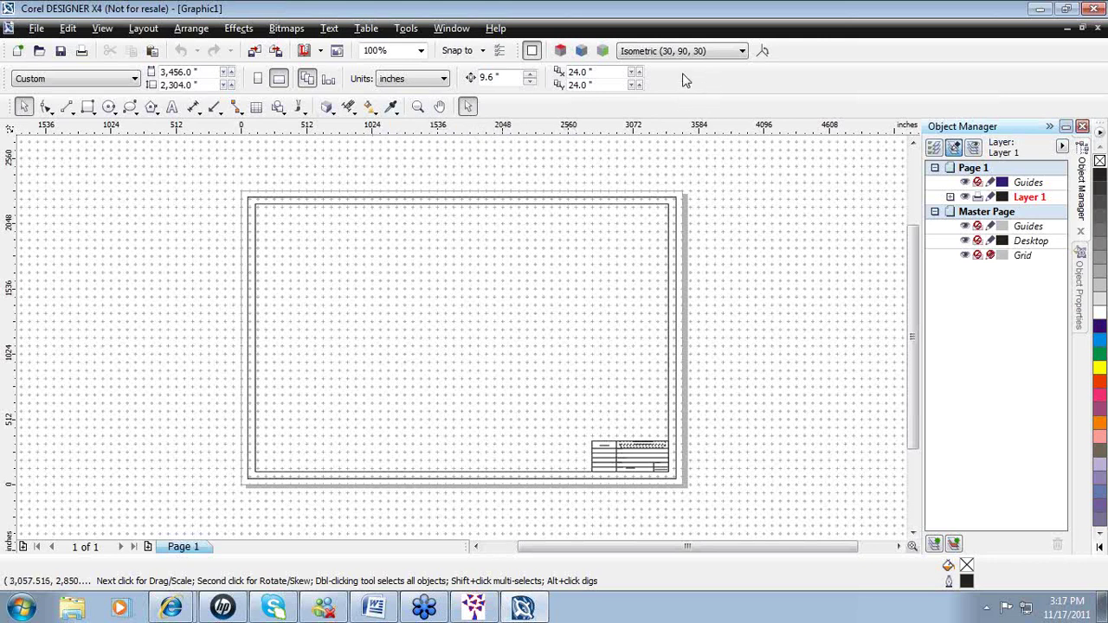
{"action": "right_click", "coordinate": [677, 113]}
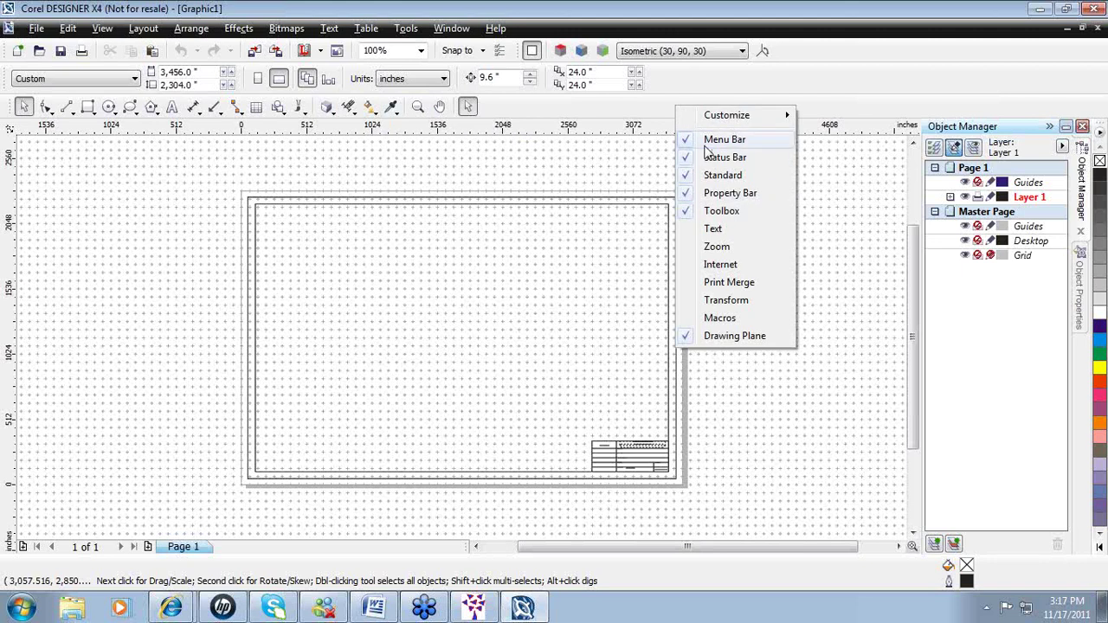
{"action": "left_click", "coordinate": [681, 89]}
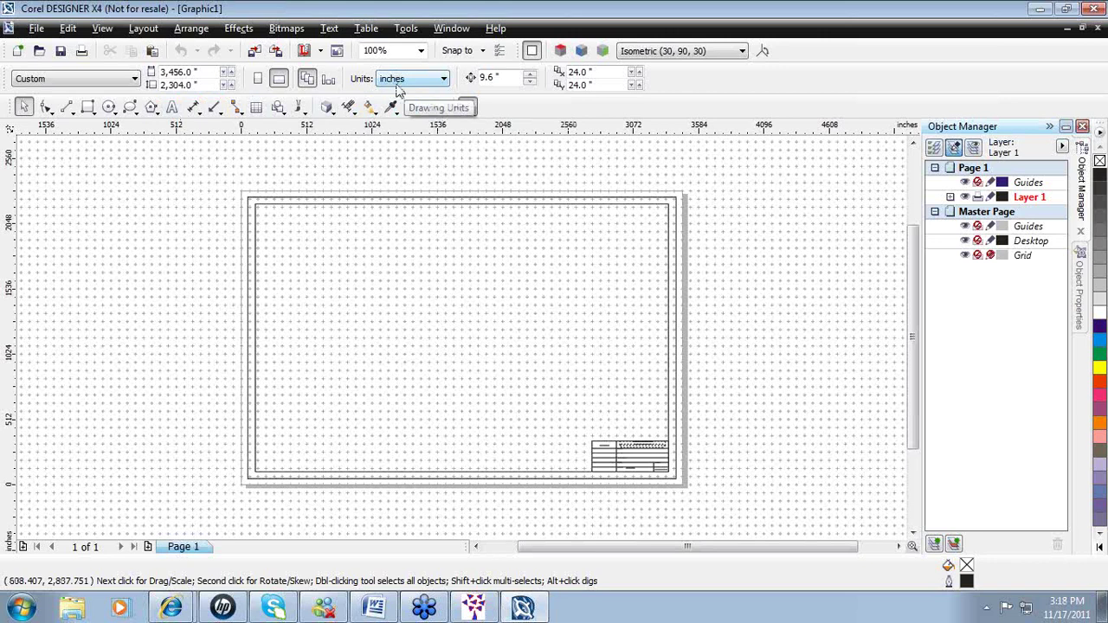
Set the drawing units to feet, and select and deselect the page's border group
{"action": "left_click", "coordinate": [444, 80]}
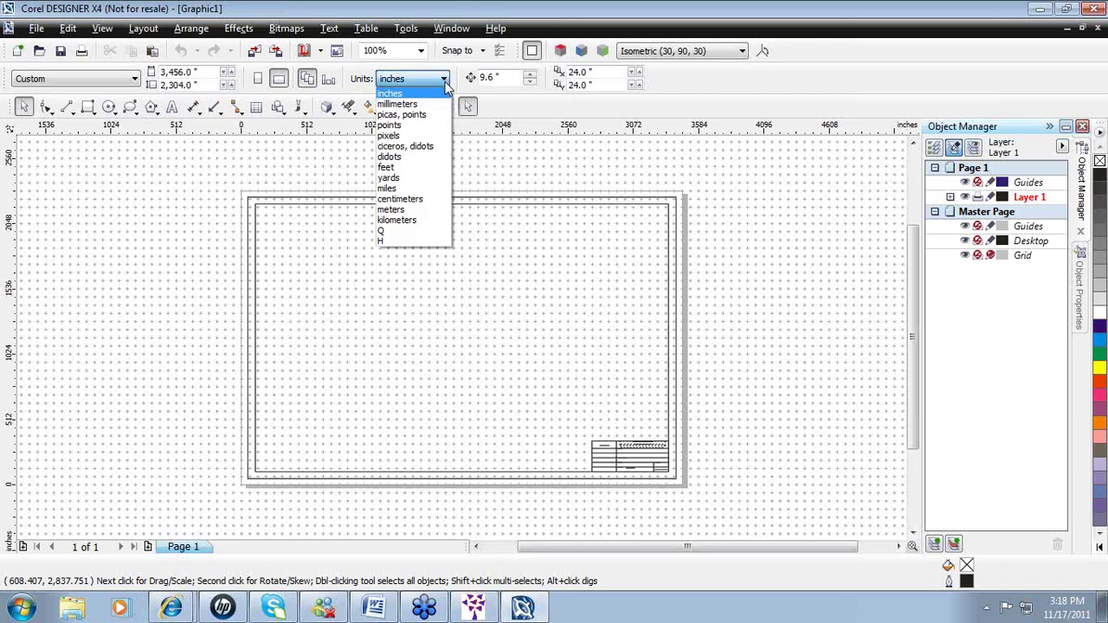
{"action": "left_click", "coordinate": [415, 167]}
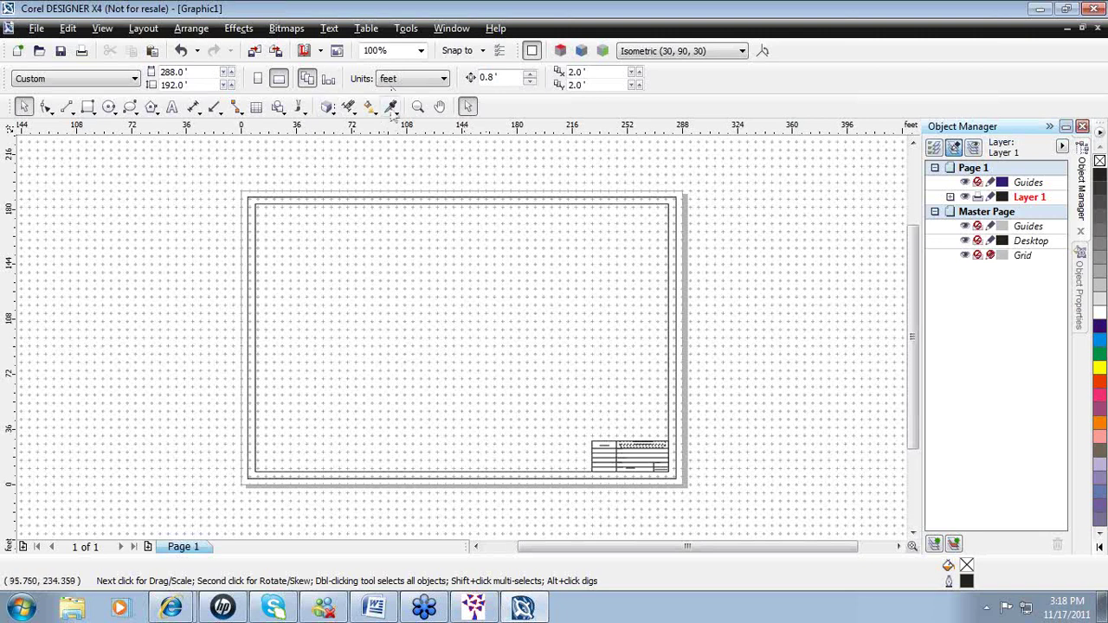
{"action": "left_click", "coordinate": [330, 199]}
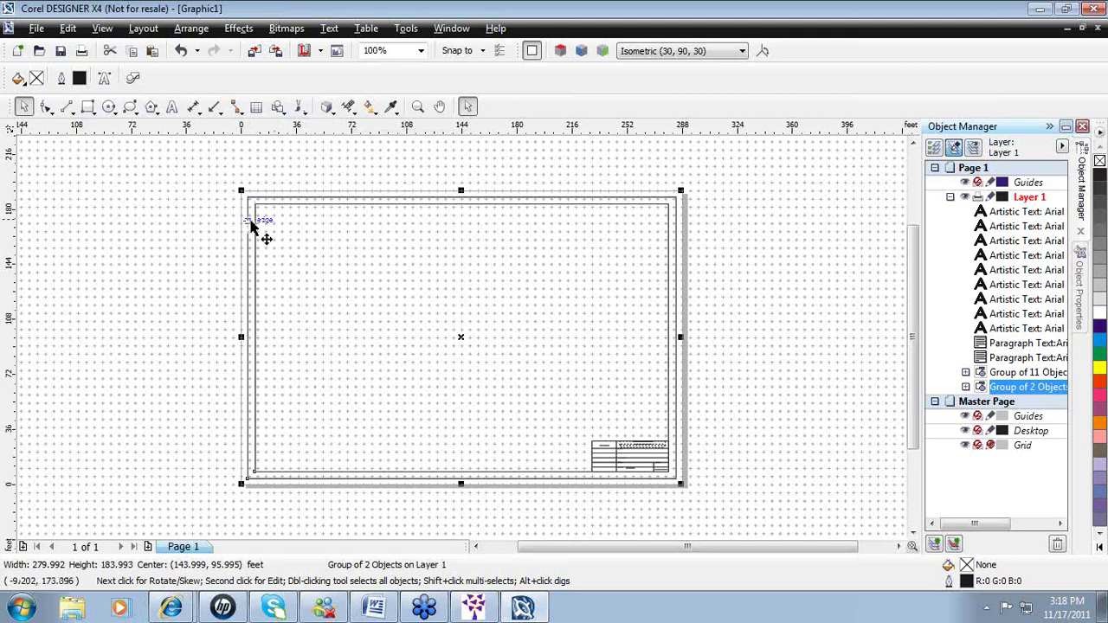
{"action": "left_click", "coordinate": [200, 224]}
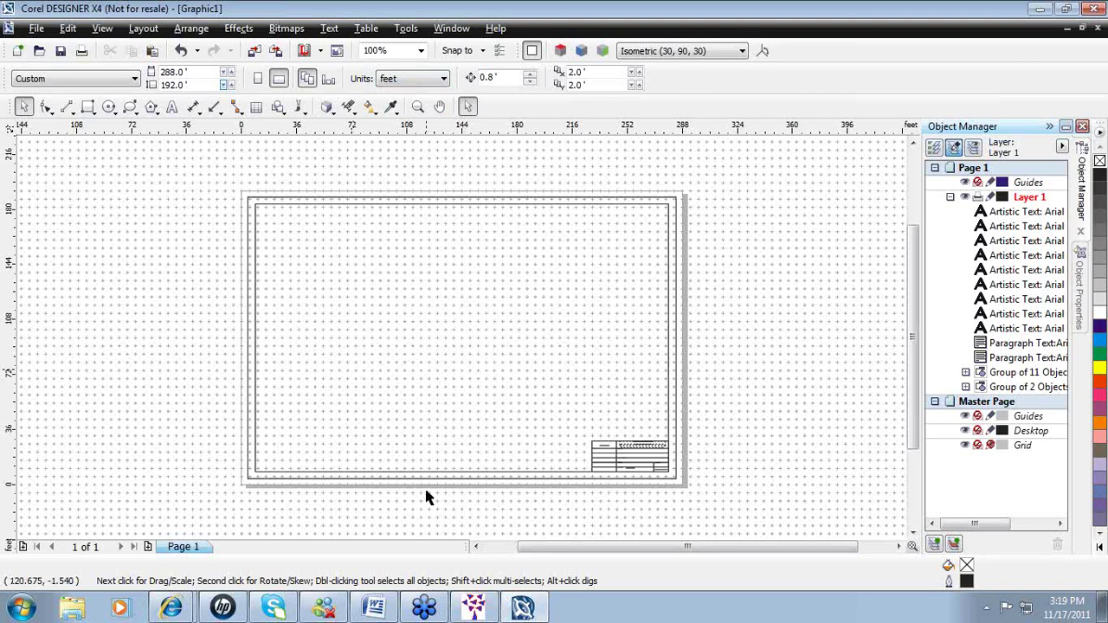
Switch to EarthScapes and try to open its Database section
{"action": "mouse_move", "coordinate": [473, 610]}
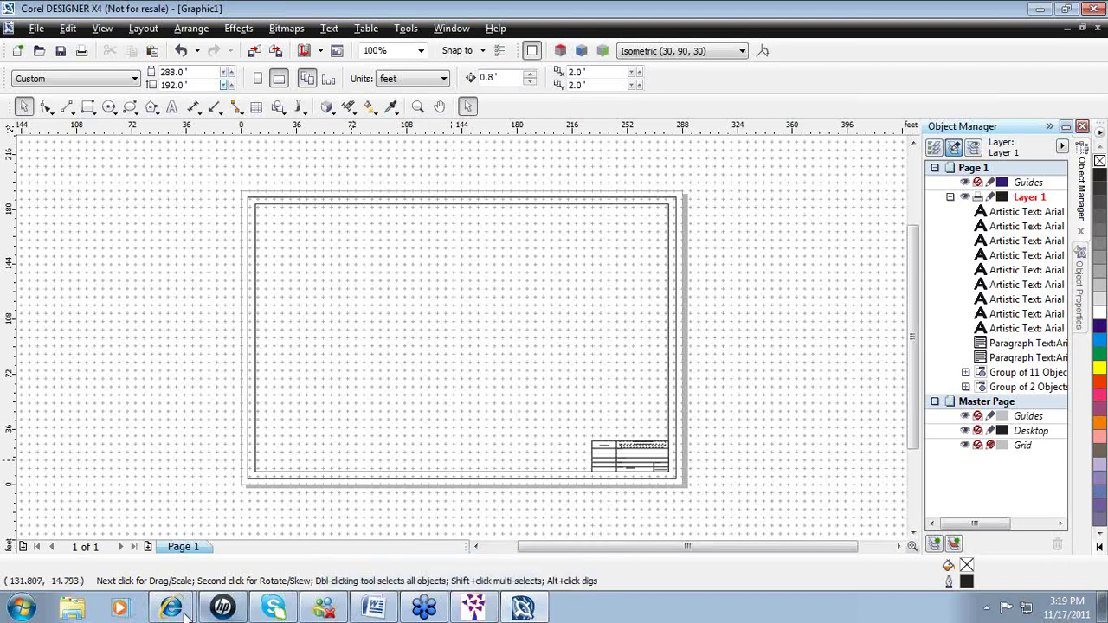
{"action": "mouse_move", "coordinate": [408, 604]}
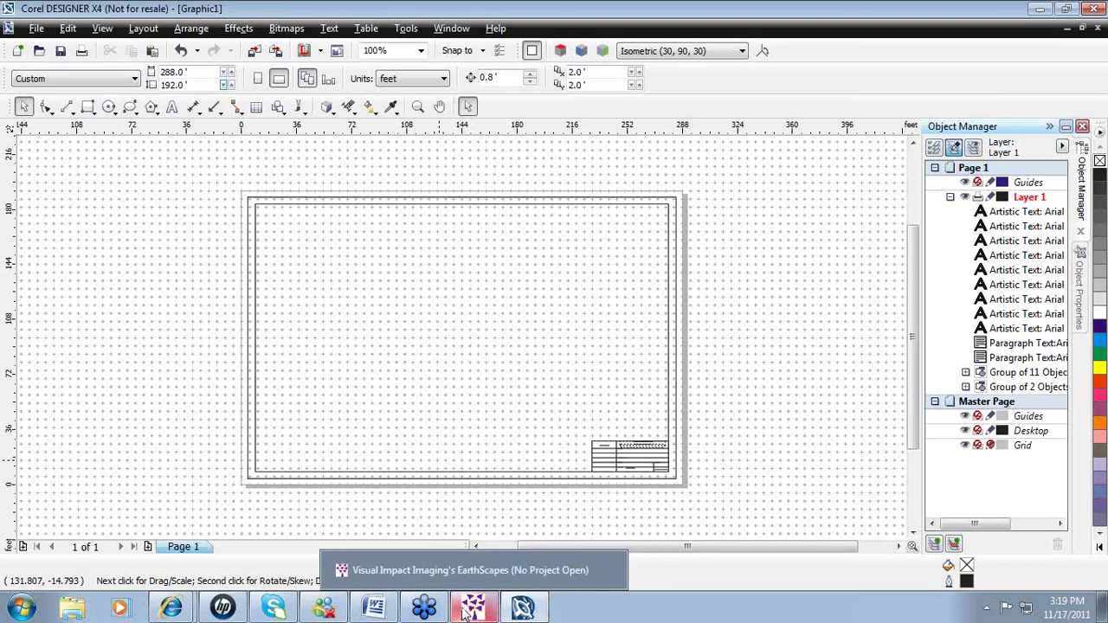
{"action": "mouse_move", "coordinate": [530, 612]}
{"action": "mouse_move", "coordinate": [482, 612]}
{"action": "left_click", "coordinate": [470, 610]}
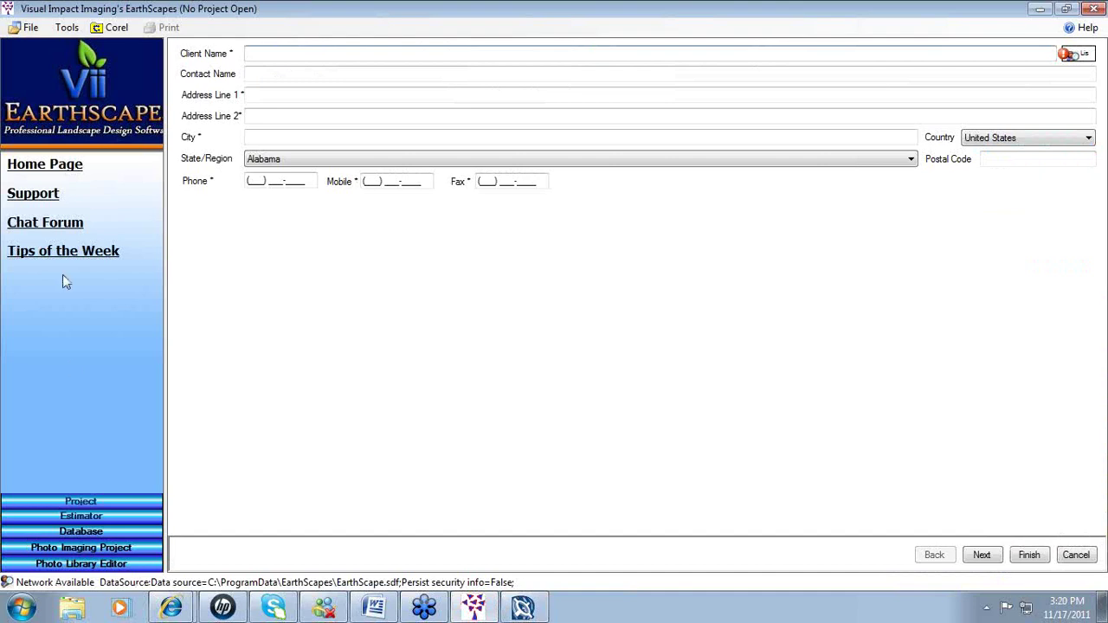
{"action": "left_click", "coordinate": [77, 535]}
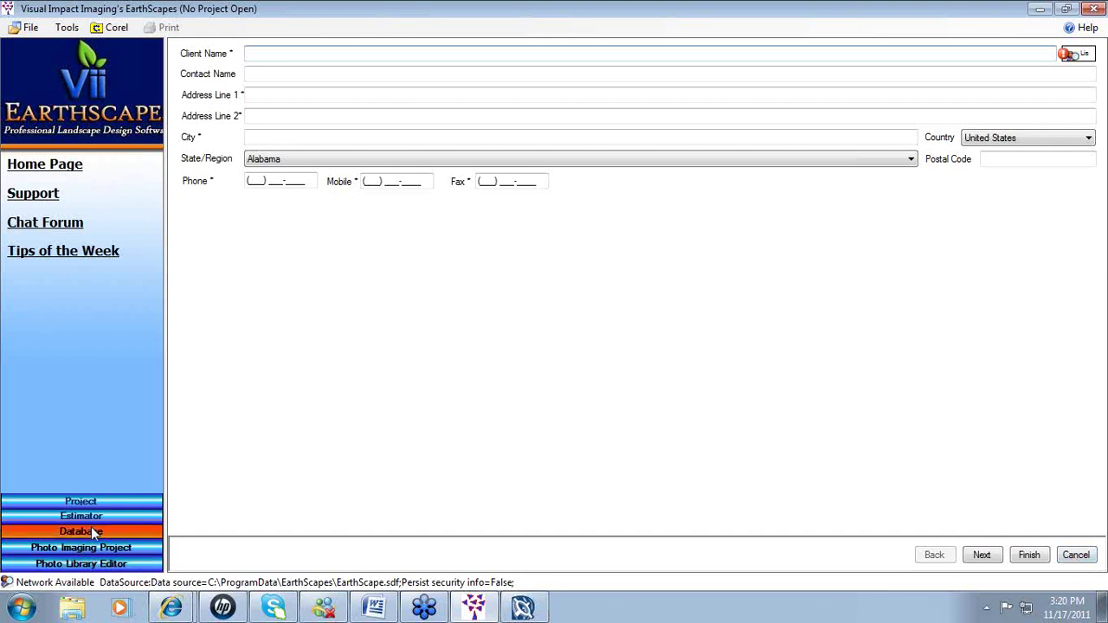
Open the first project in the recent projects list and display its inventory database
{"action": "left_click", "coordinate": [27, 27]}
{"action": "mouse_move", "coordinate": [49, 92]}
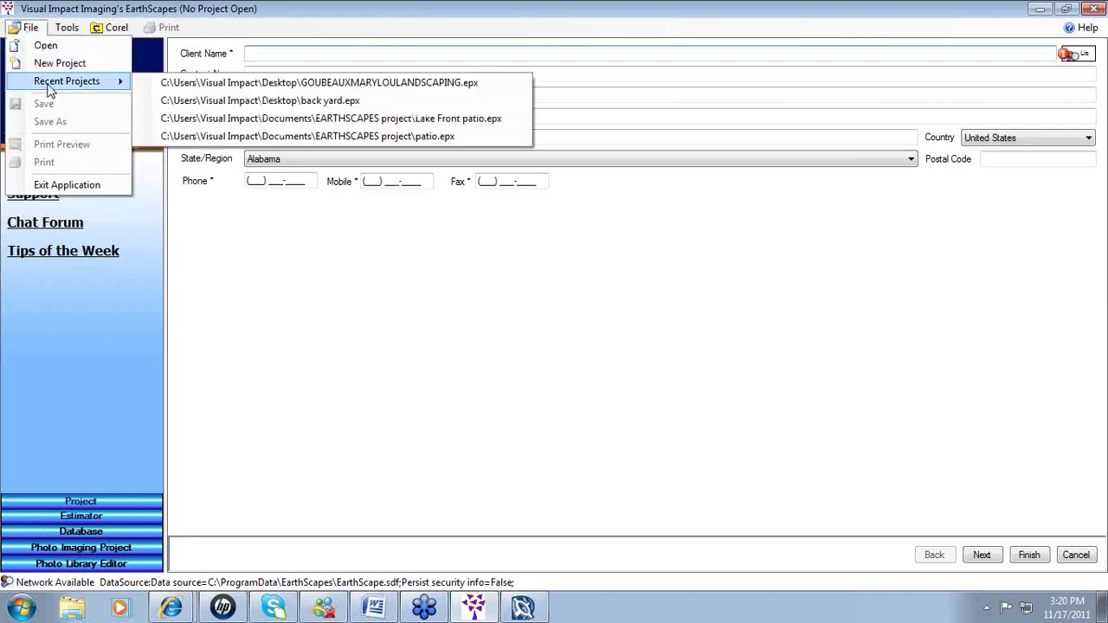
{"action": "left_click", "coordinate": [189, 86]}
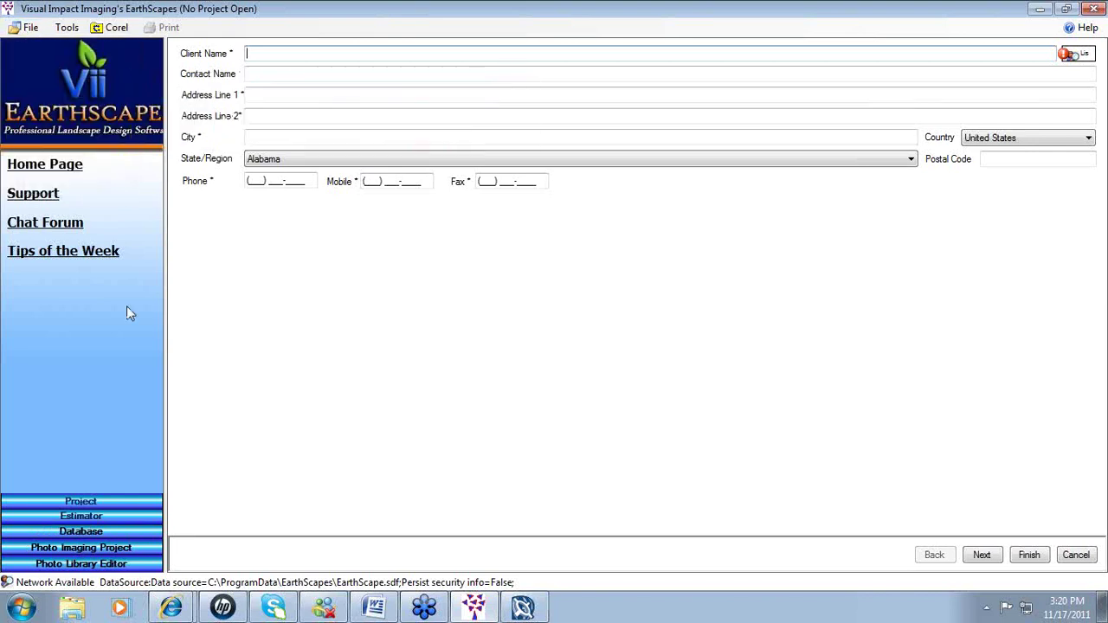
{"action": "left_click", "coordinate": [77, 531]}
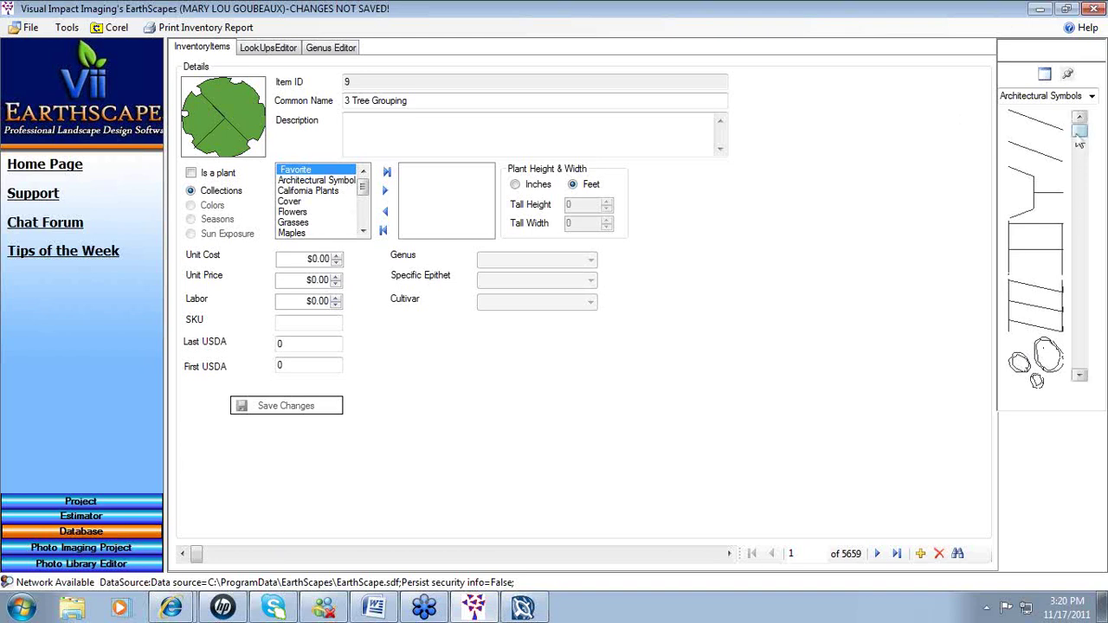
Look at the available symbol categories, then detach the ImageSelector and float it over the EarthScapes sidebar links
{"action": "left_click", "coordinate": [1092, 97]}
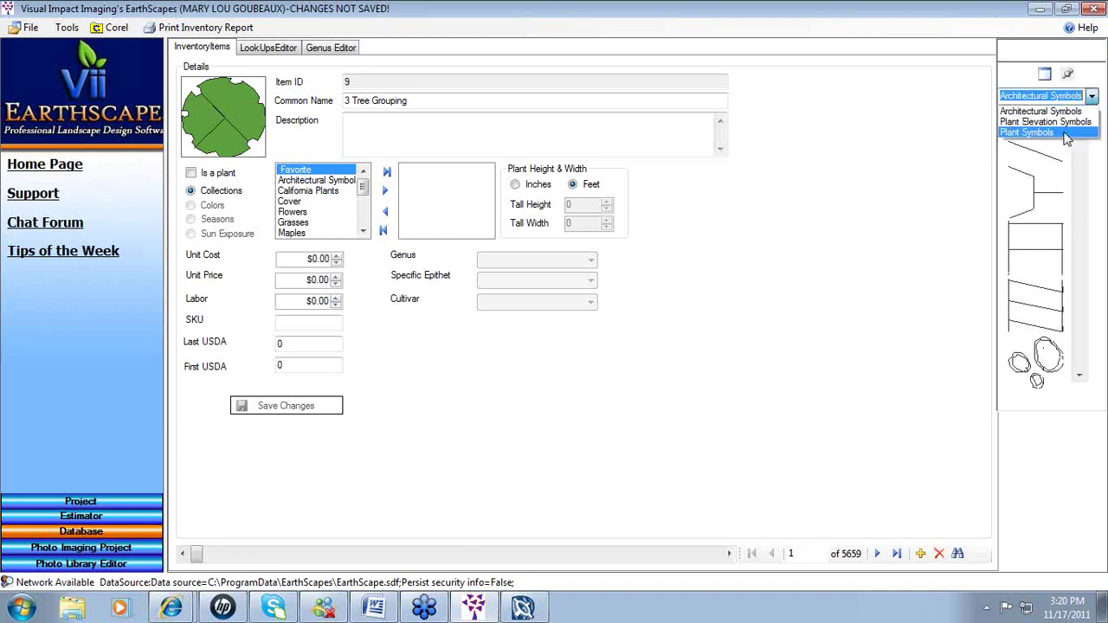
{"action": "left_click", "coordinate": [1044, 78]}
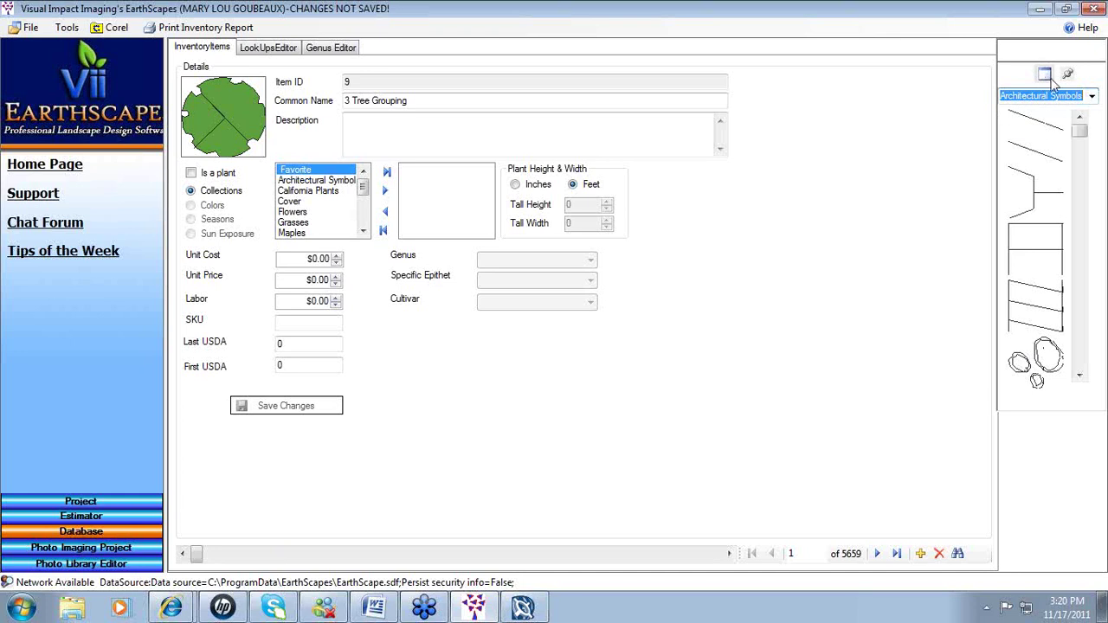
{"action": "left_click", "coordinate": [1045, 76]}
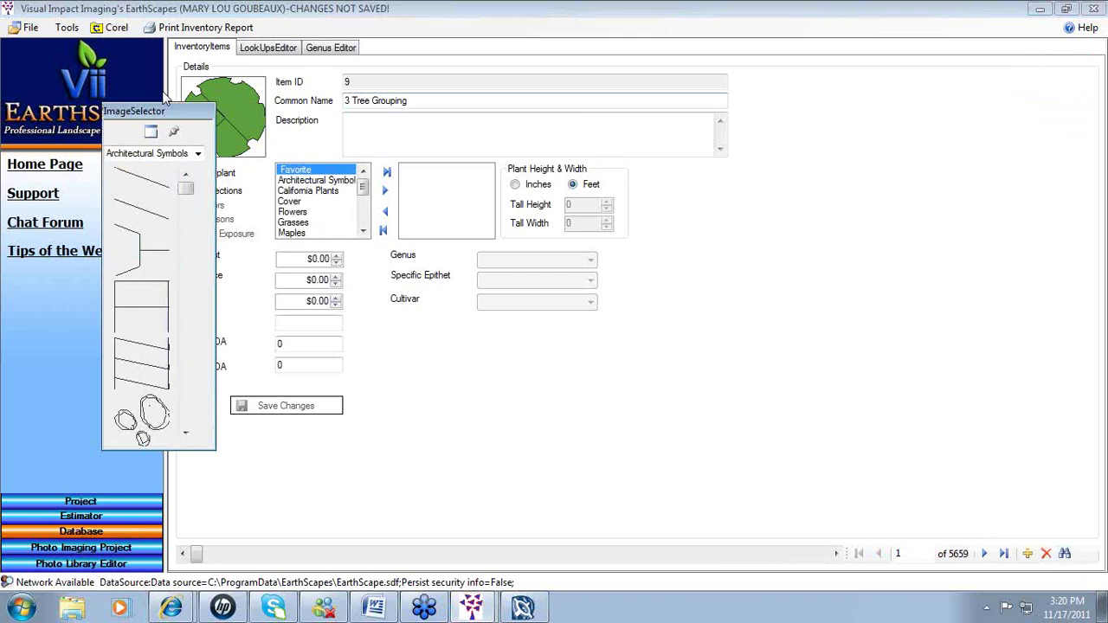
{"action": "left_click_drag", "start_coordinate": [160, 116], "coordinate": [124, 94]}
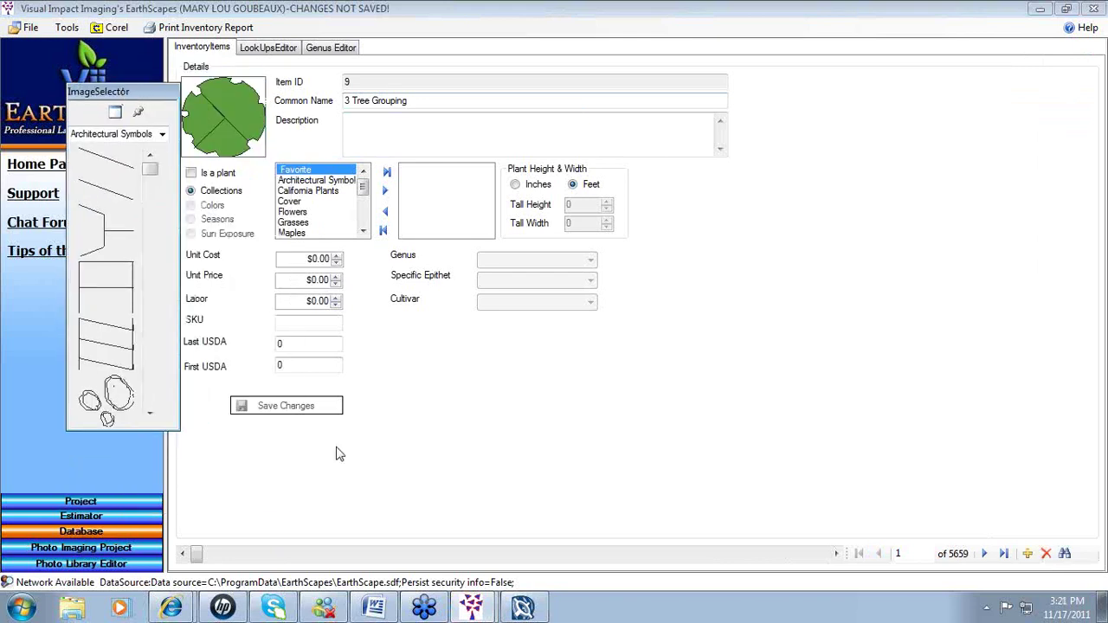
In Corel DESIGNER, place the round green shrub from Plant Symbols on the page and the segmented tree, about 11.8 by 11.7 feet, below it
{"action": "left_click", "coordinate": [523, 608]}
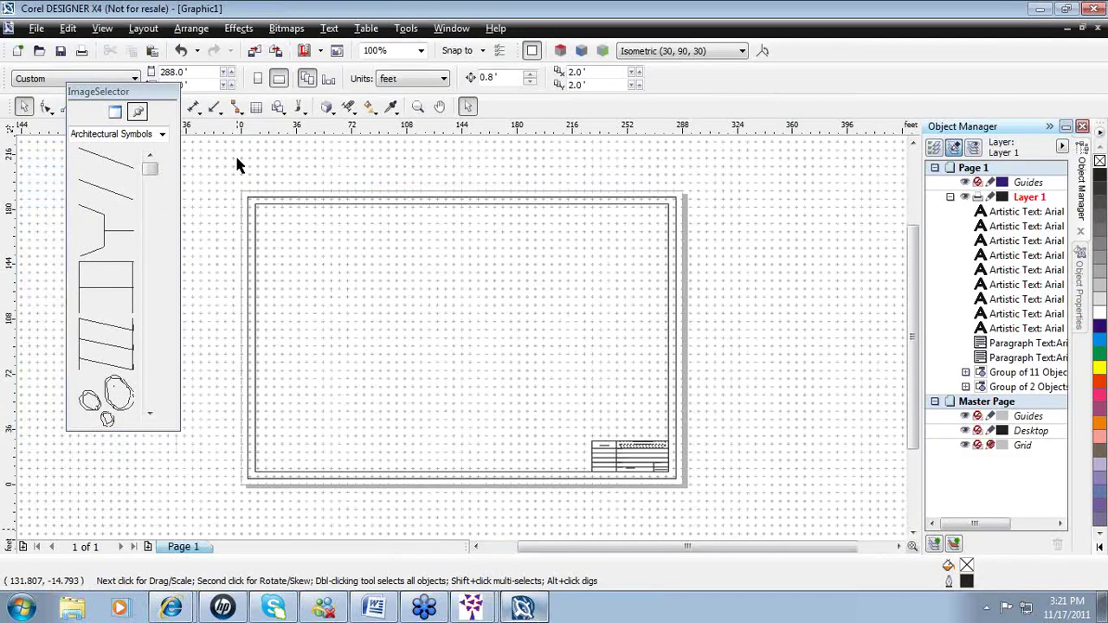
{"action": "left_click", "coordinate": [162, 134]}
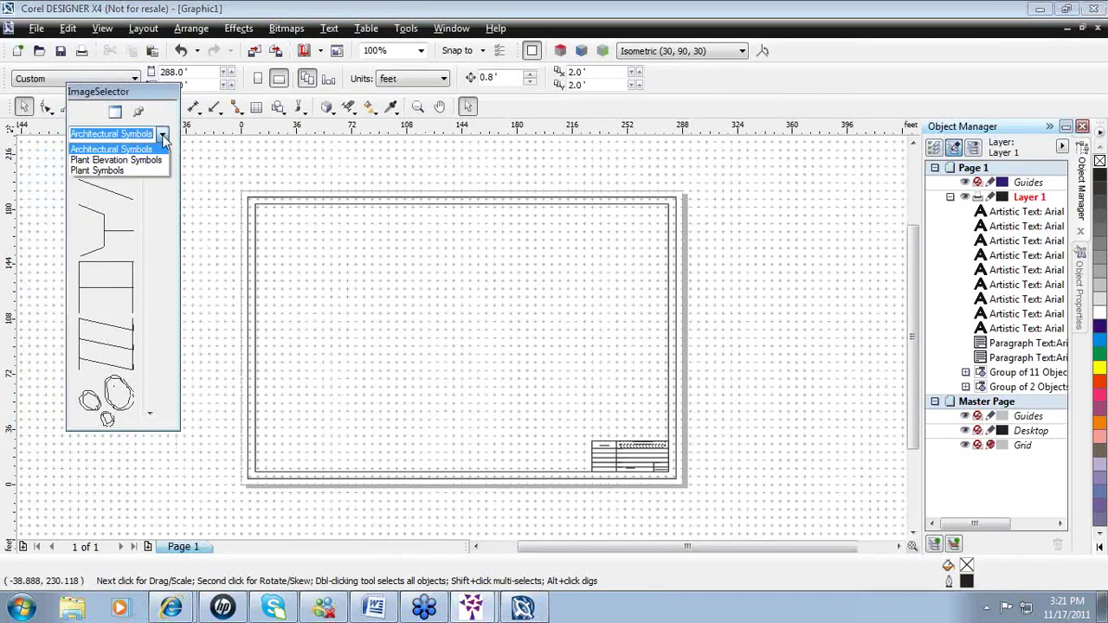
{"action": "left_click", "coordinate": [96, 170]}
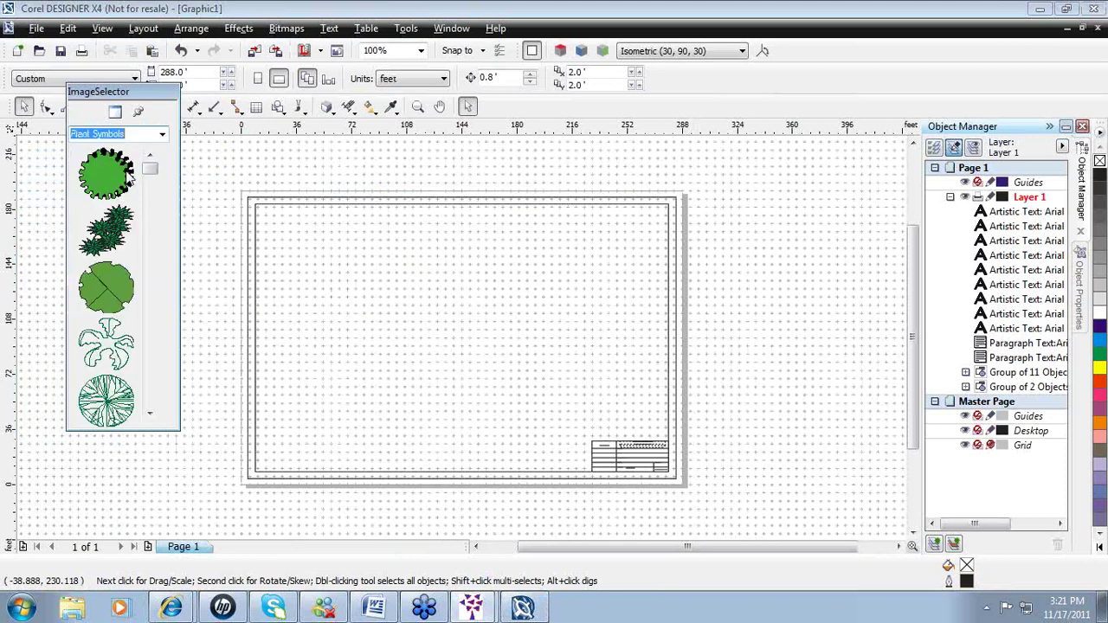
{"action": "left_click_drag", "start_coordinate": [125, 173], "coordinate": [333, 280]}
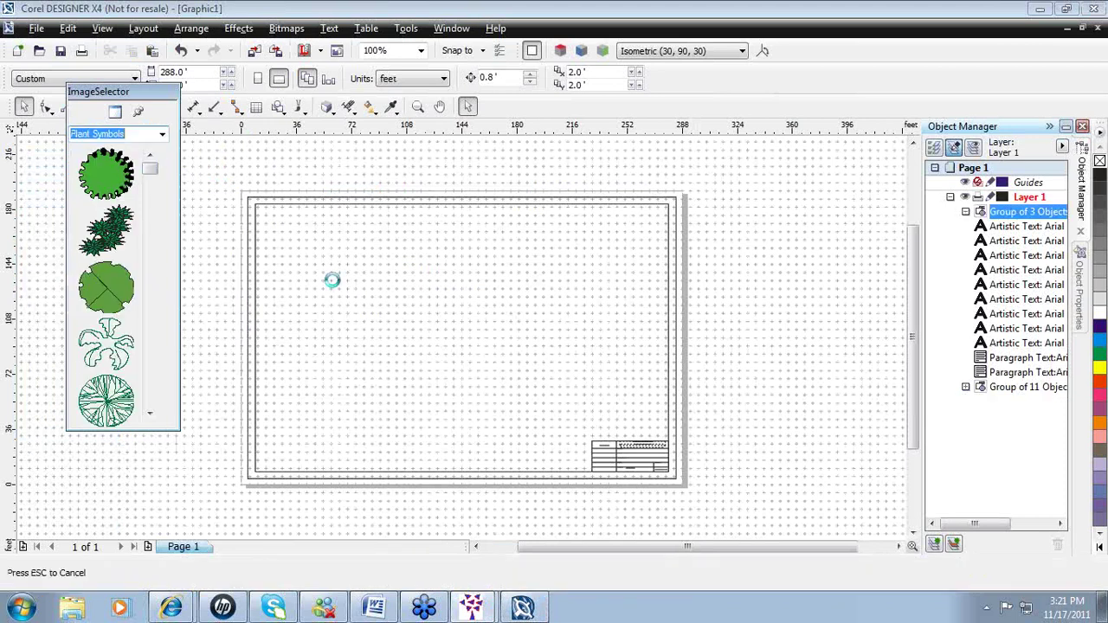
{"action": "left_click_drag", "start_coordinate": [97, 299], "coordinate": [352, 396]}
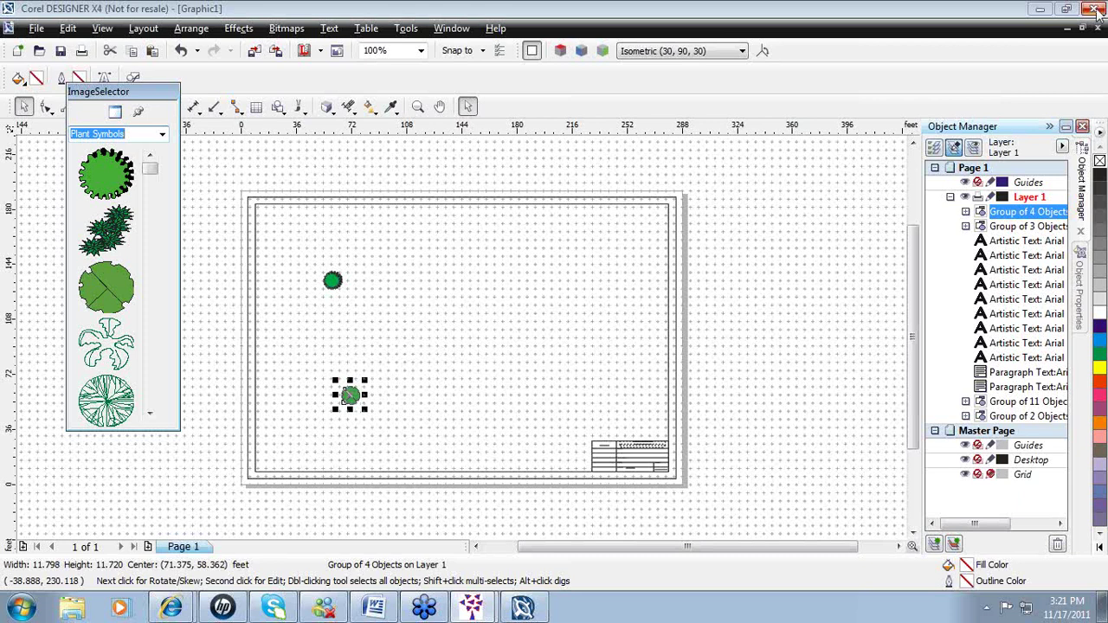
Return to EarthScapes and dock the floating ImageSelector back beside the inventory details
{"action": "left_click", "coordinate": [1042, 10]}
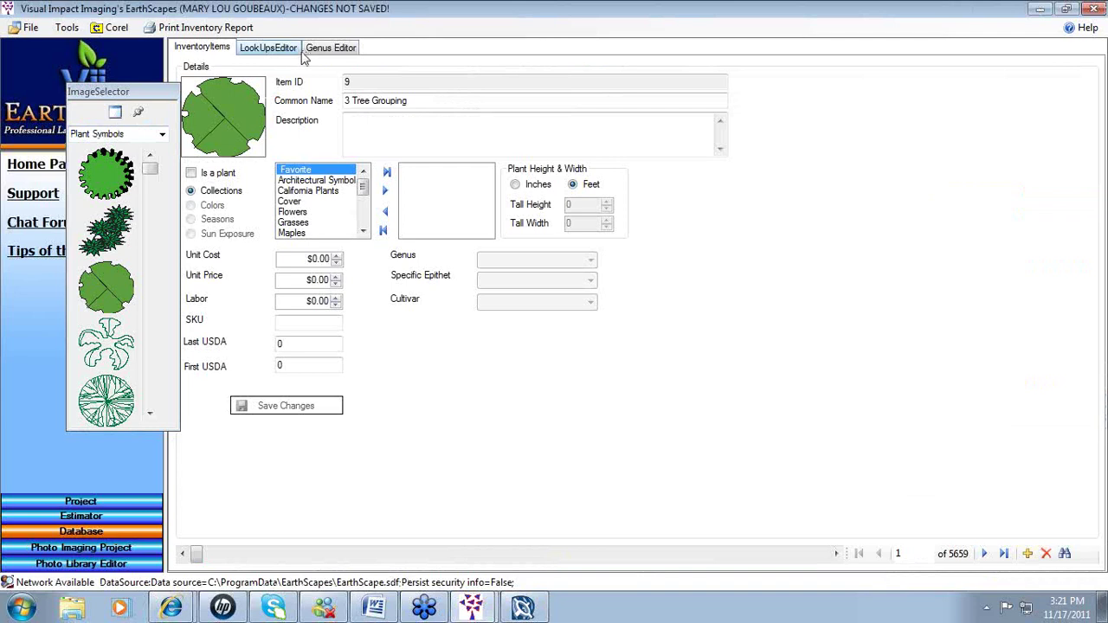
{"action": "left_click_drag", "start_coordinate": [126, 96], "coordinate": [962, 104]}
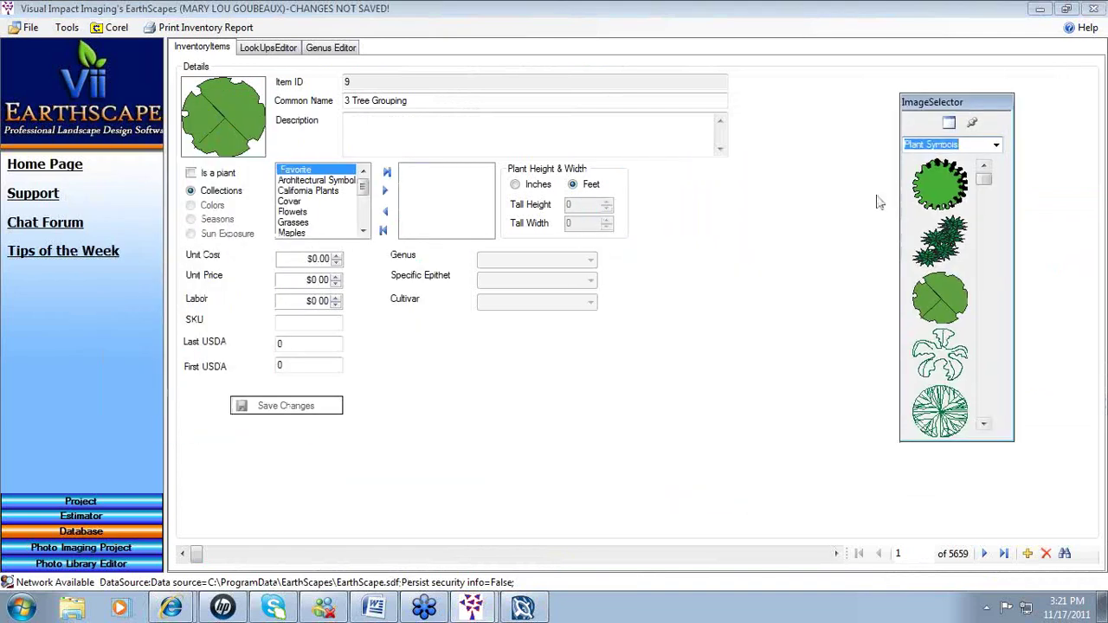
{"action": "left_click_drag", "start_coordinate": [935, 101], "coordinate": [1032, 74]}
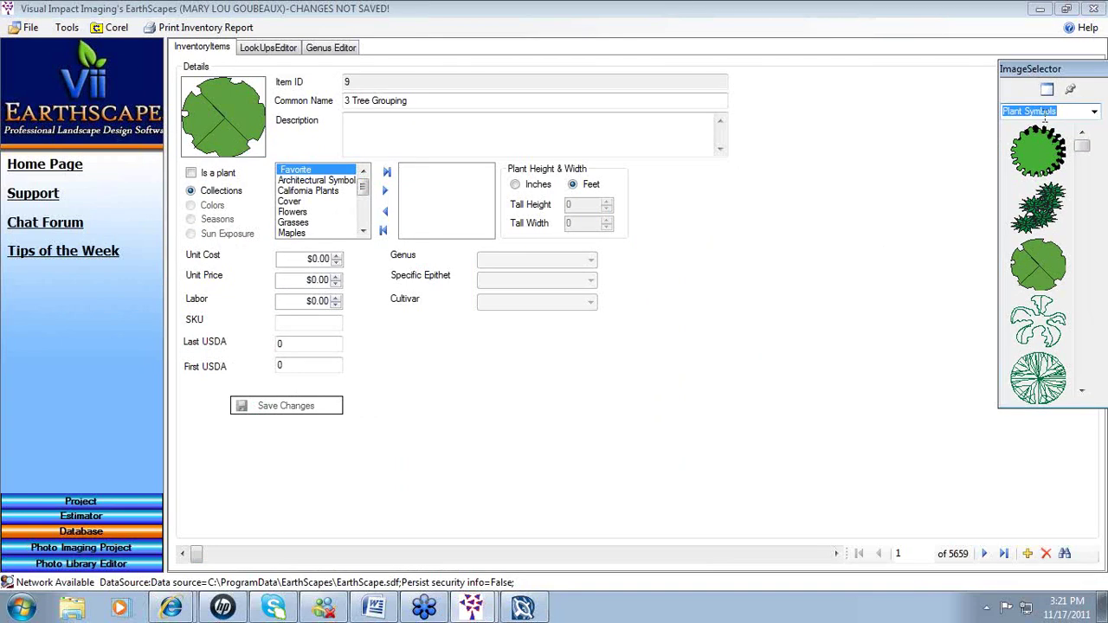
{"action": "double_click", "coordinate": [1038, 69]}
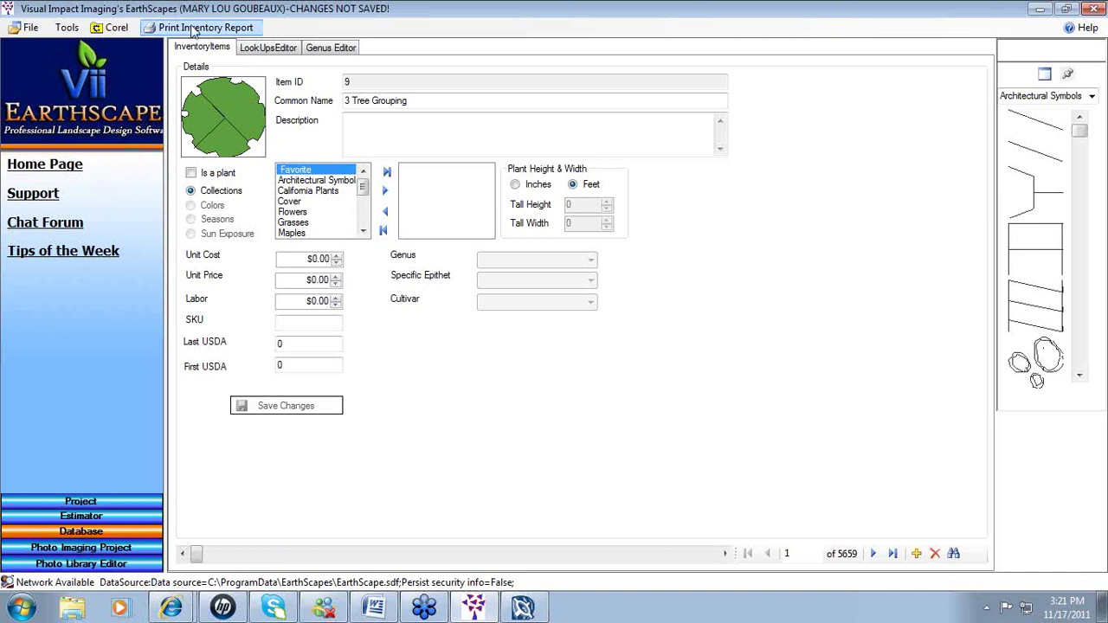
Open the recent image STONE HOUSE SHOW.CPT in Corel PHOTO-PAINT and make Object 2 visible
{"action": "left_click", "coordinate": [116, 28]}
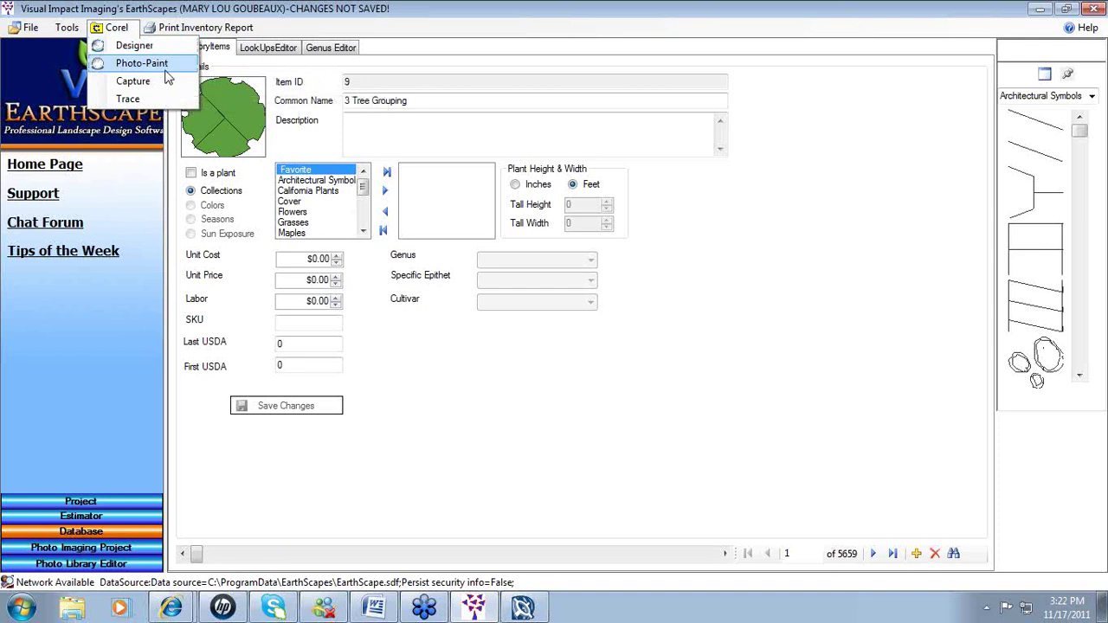
{"action": "left_click", "coordinate": [153, 67]}
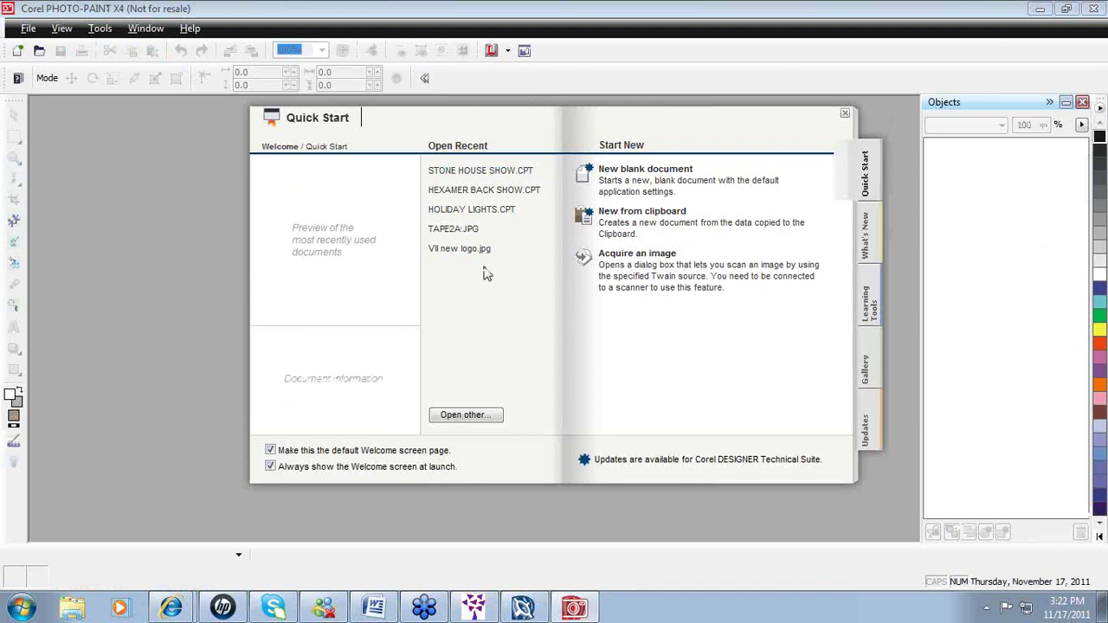
{"action": "left_click", "coordinate": [479, 171]}
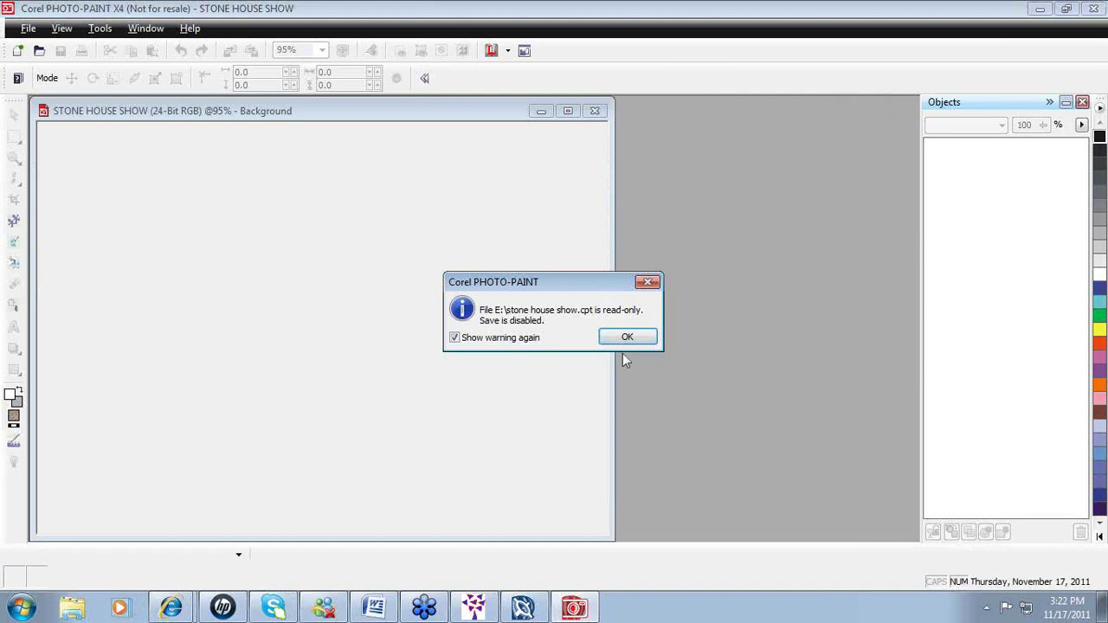
{"action": "left_click", "coordinate": [619, 339]}
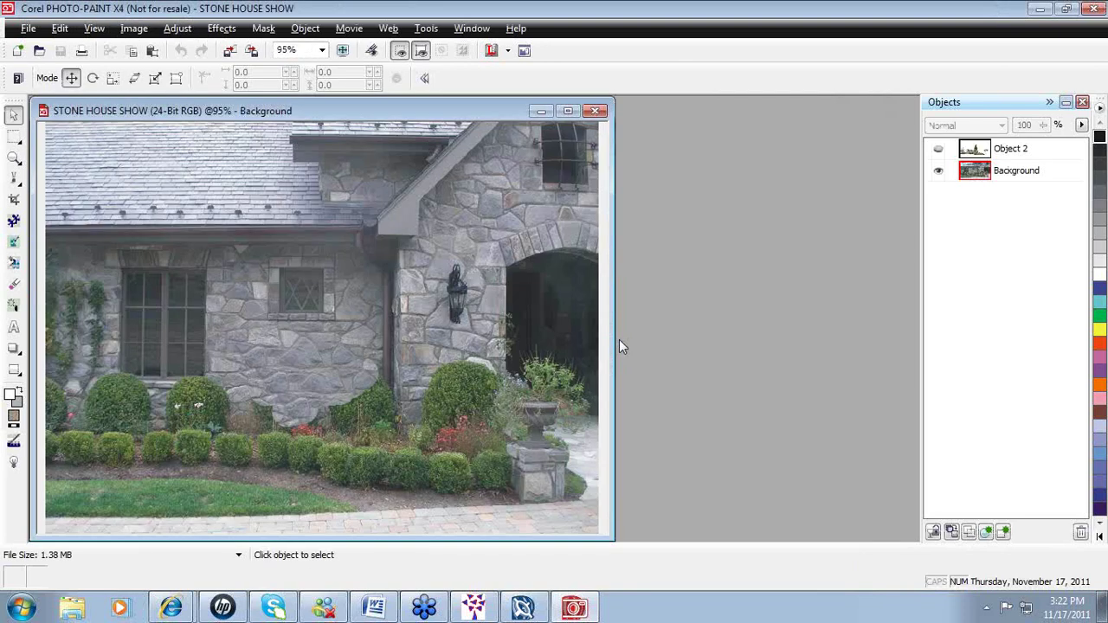
{"action": "left_click", "coordinate": [938, 151]}
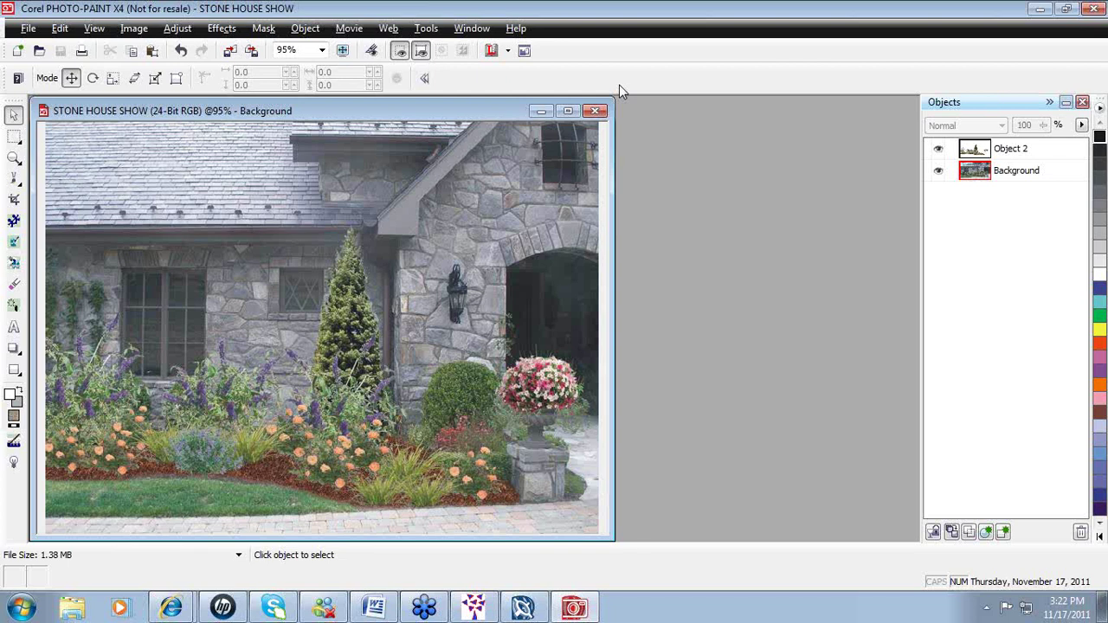
{"action": "left_click", "coordinate": [28, 29]}
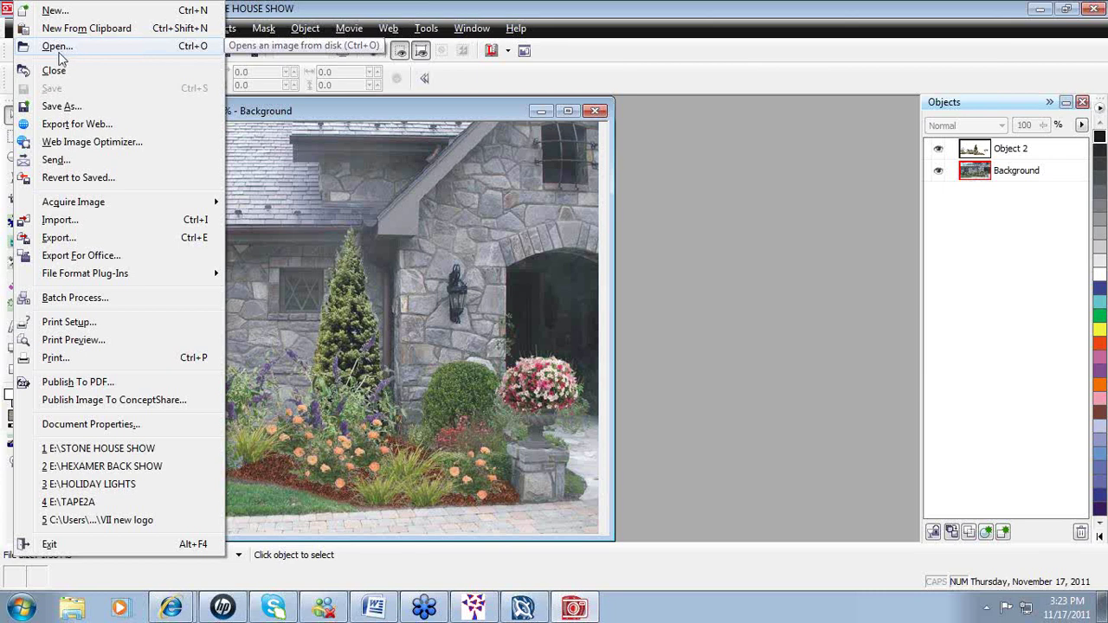
{"action": "key", "text": "Escape"}
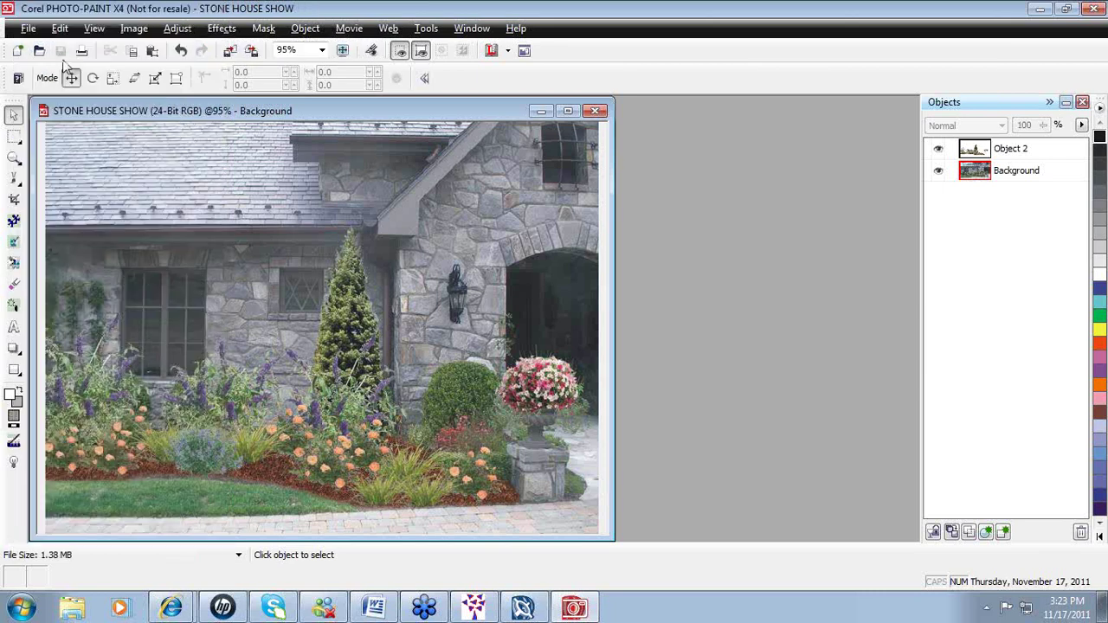
{"action": "left_click", "coordinate": [33, 29]}
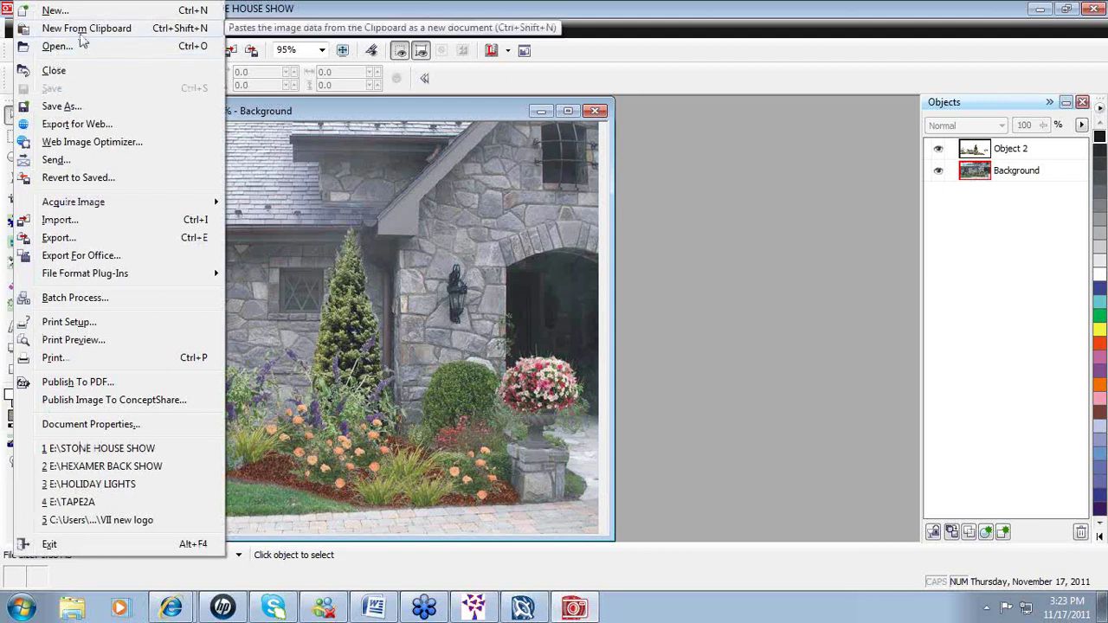
{"action": "left_click", "coordinate": [313, 101]}
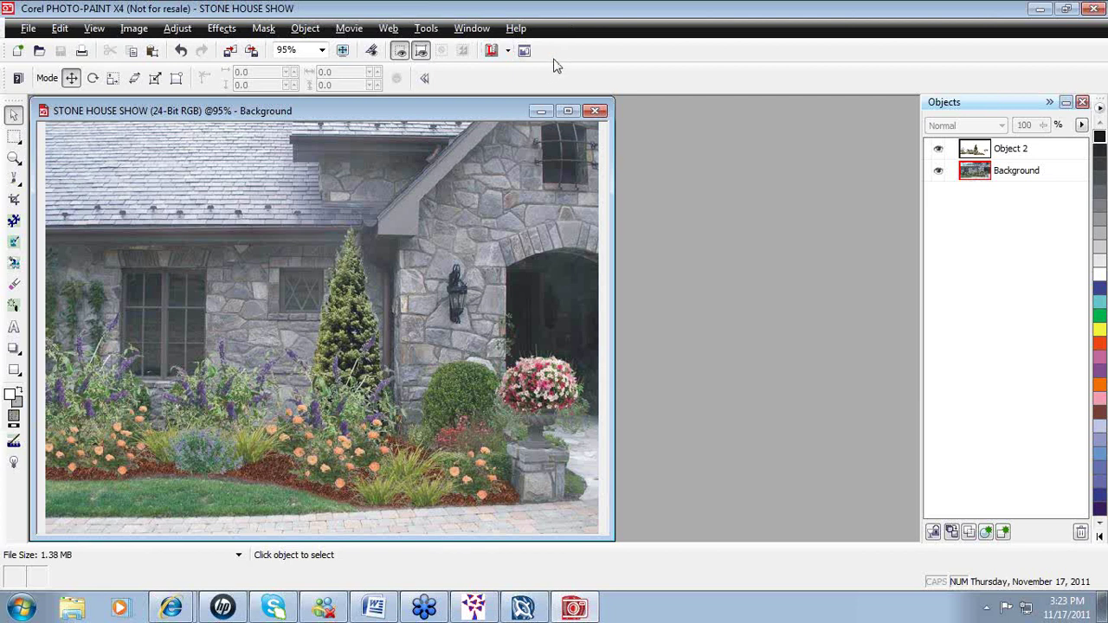
Toggle the VII Toolbox off and on again, and float it over the image before docking it back in place
{"action": "right_click", "coordinate": [537, 81]}
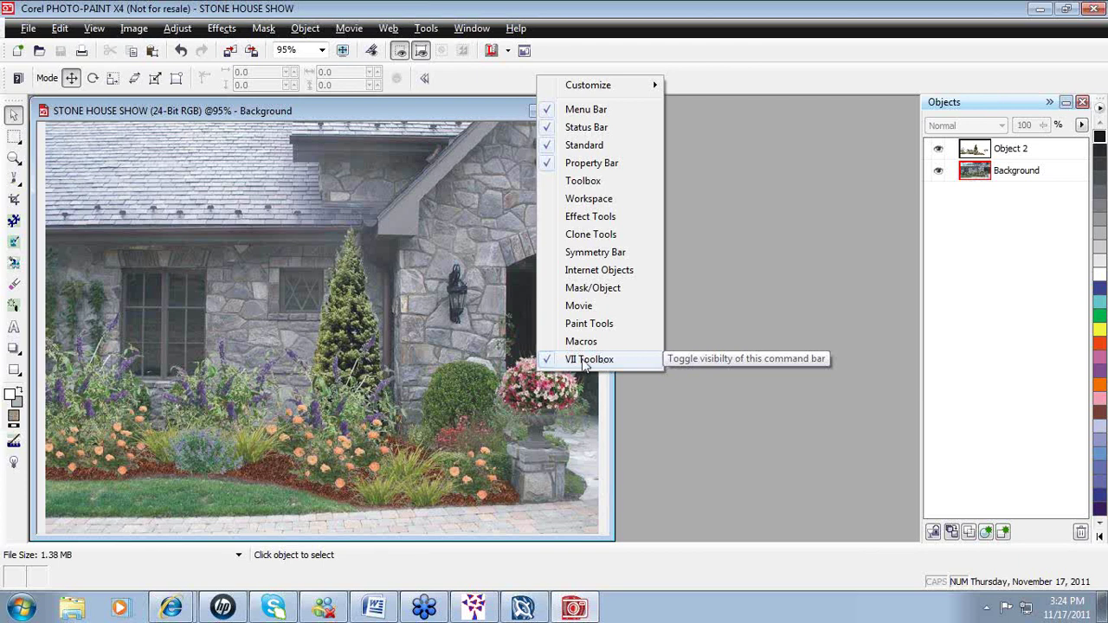
{"action": "left_click", "coordinate": [574, 360]}
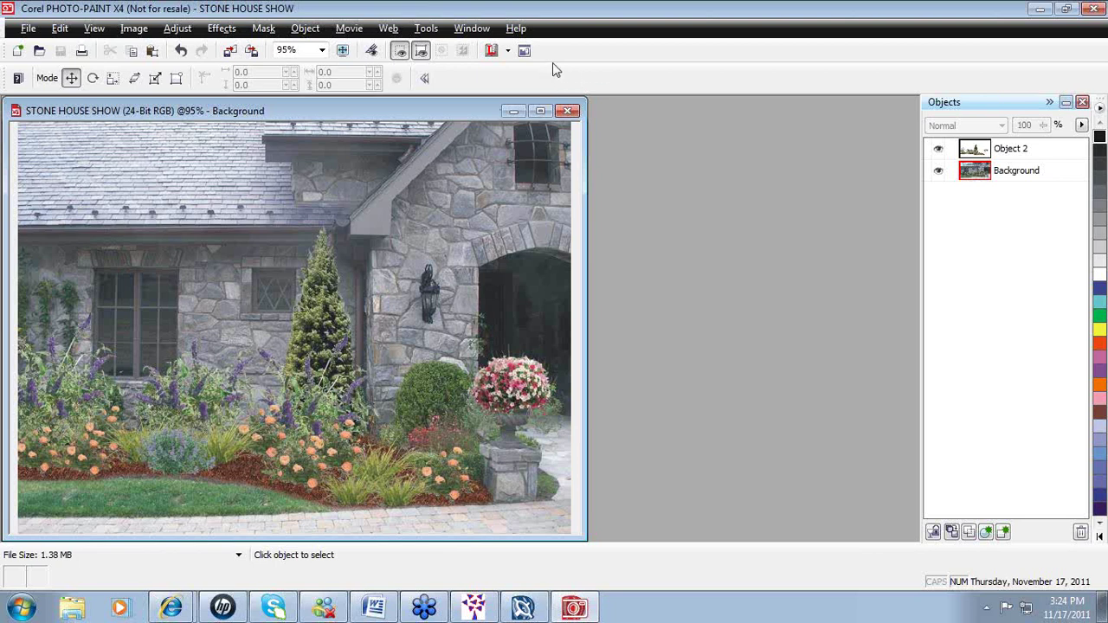
{"action": "right_click", "coordinate": [588, 86]}
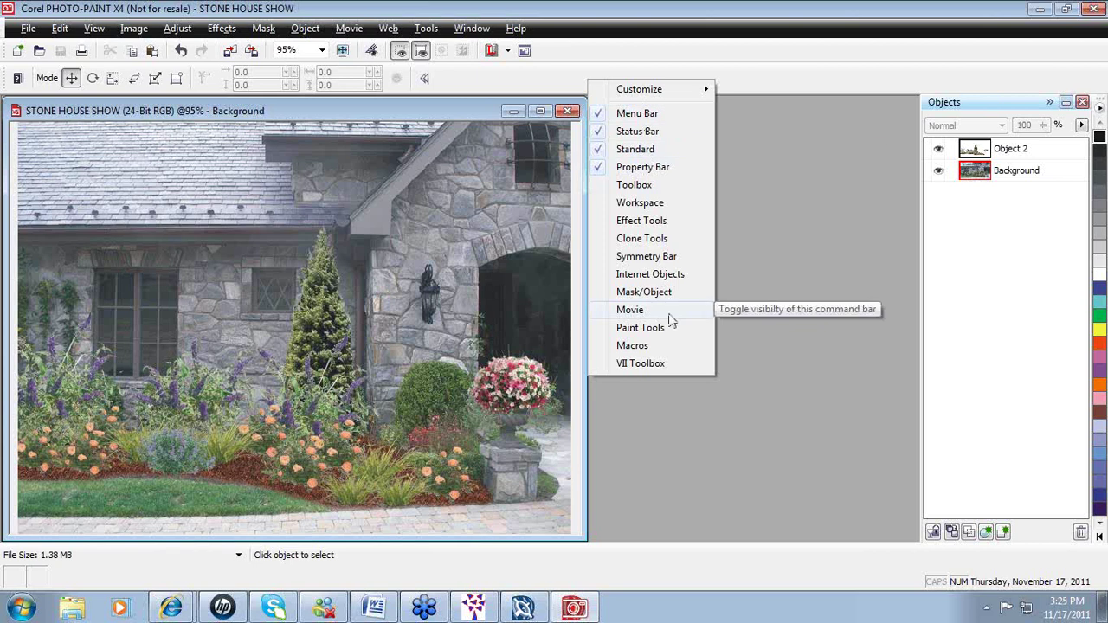
{"action": "left_click", "coordinate": [641, 364]}
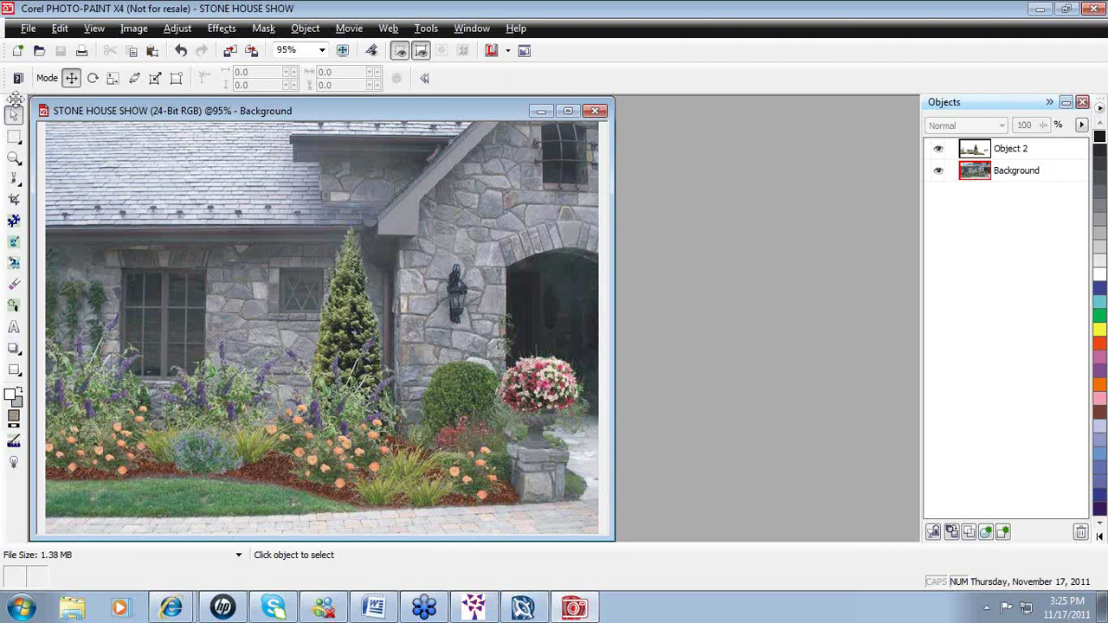
{"action": "left_click_drag", "start_coordinate": [14, 97], "coordinate": [81, 182]}
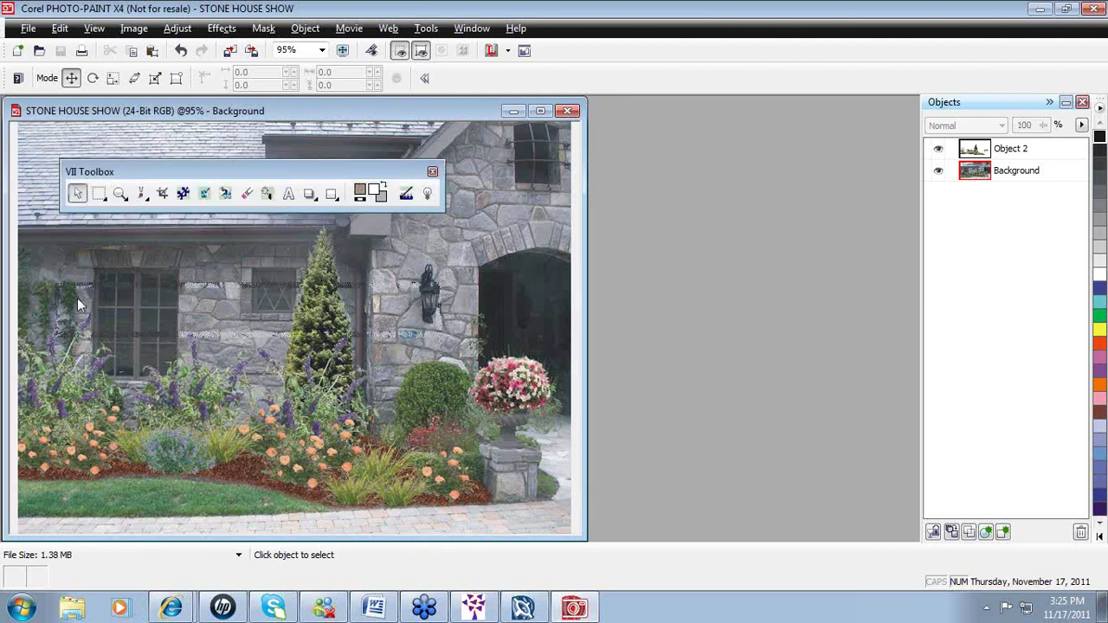
{"action": "left_click_drag", "start_coordinate": [82, 176], "coordinate": [9, 148]}
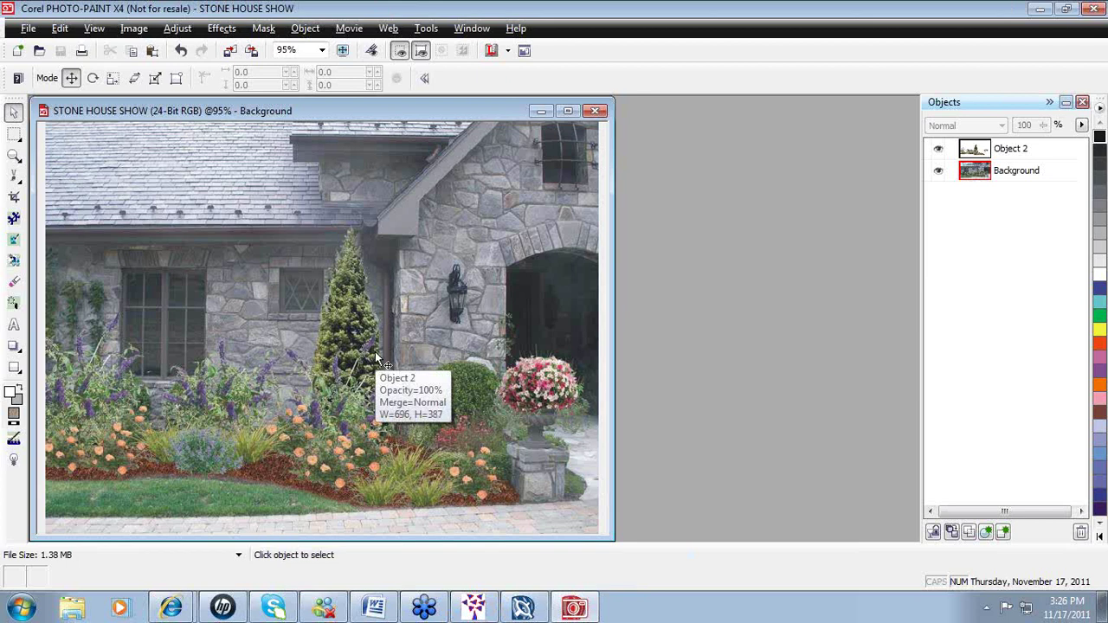
Launch the Photo Imaging Project library from EarthScapes, return to Corel PHOTO-PAINT and place the ESLibrary window beside the stone house image
{"action": "left_click", "coordinate": [474, 611]}
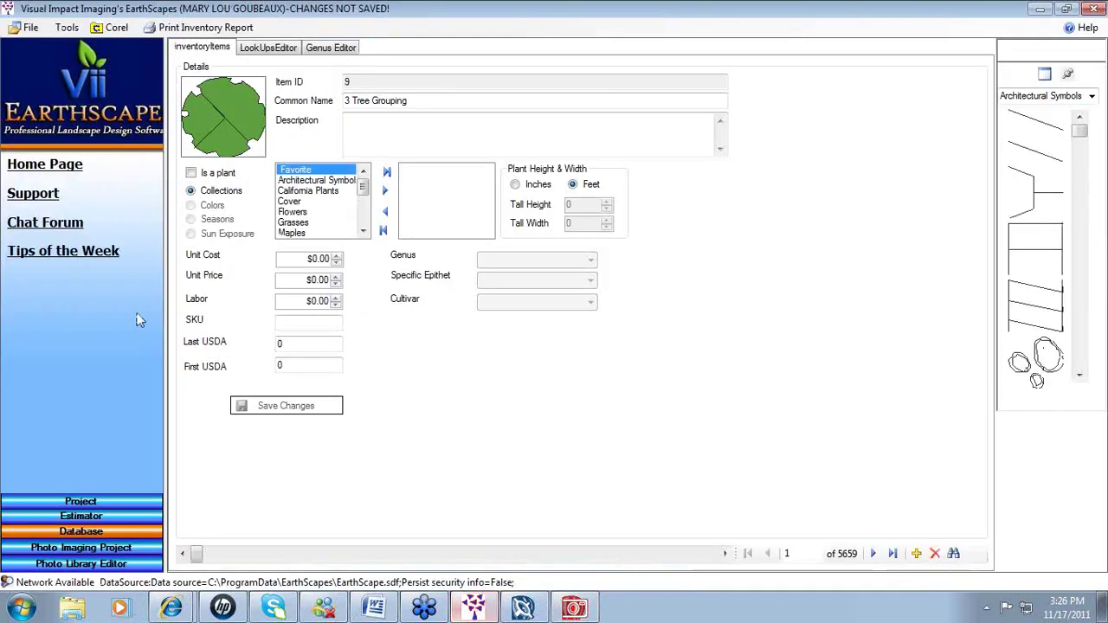
{"action": "left_click", "coordinate": [103, 551]}
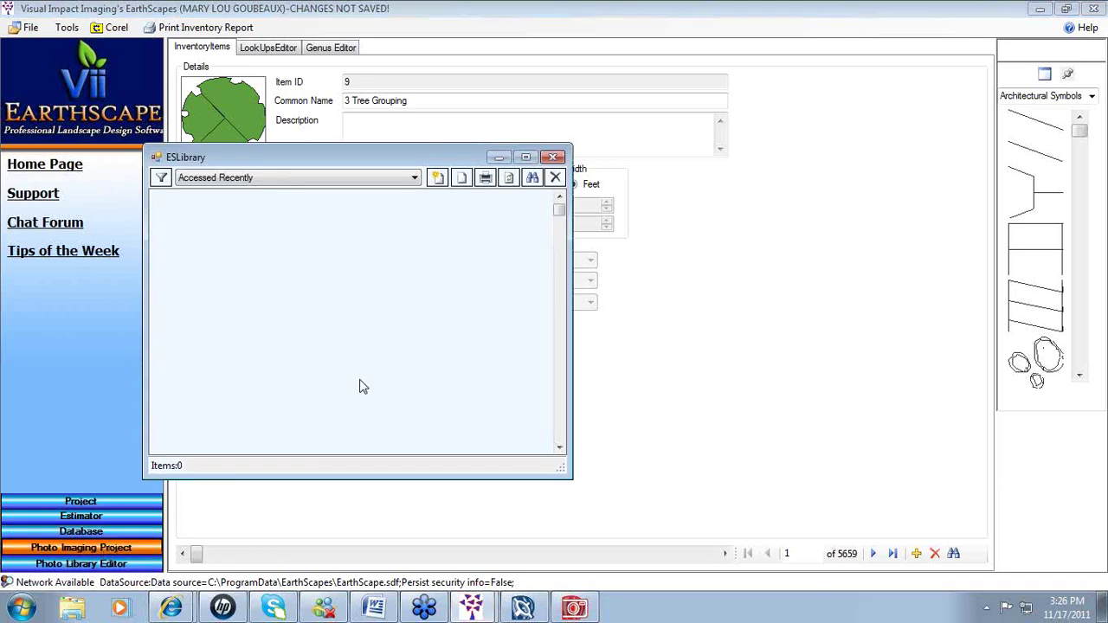
{"action": "left_click_drag", "start_coordinate": [262, 156], "coordinate": [131, 56]}
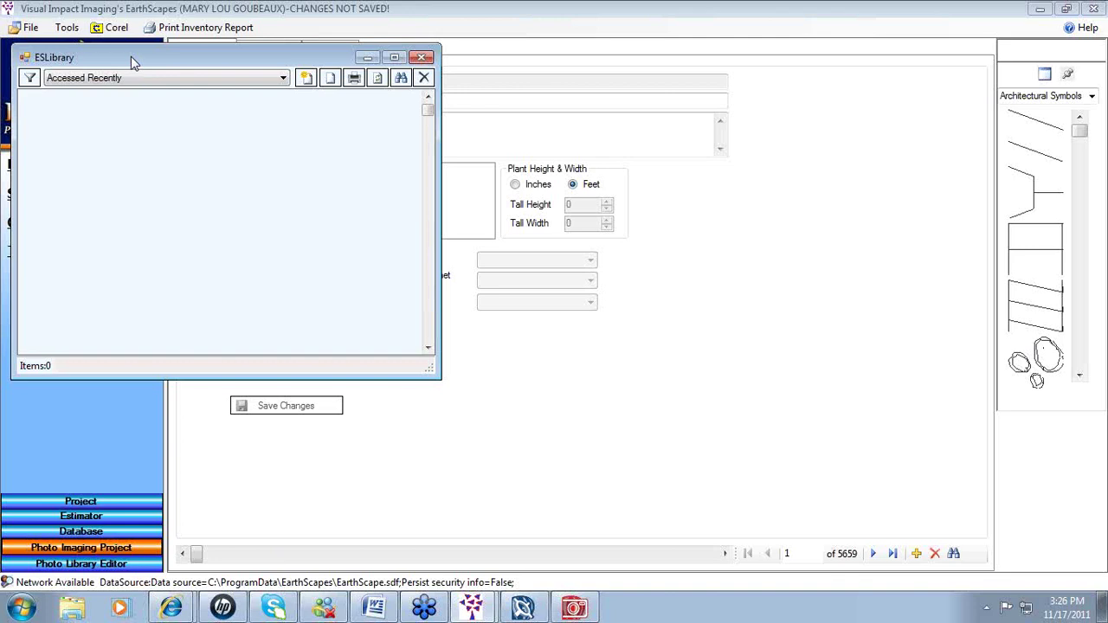
{"action": "mouse_move", "coordinate": [131, 56]}
{"action": "left_mouse_down"}
{"action": "mouse_move", "coordinate": [144, 179]}
{"action": "mouse_move", "coordinate": [127, 51]}
{"action": "left_mouse_up"}
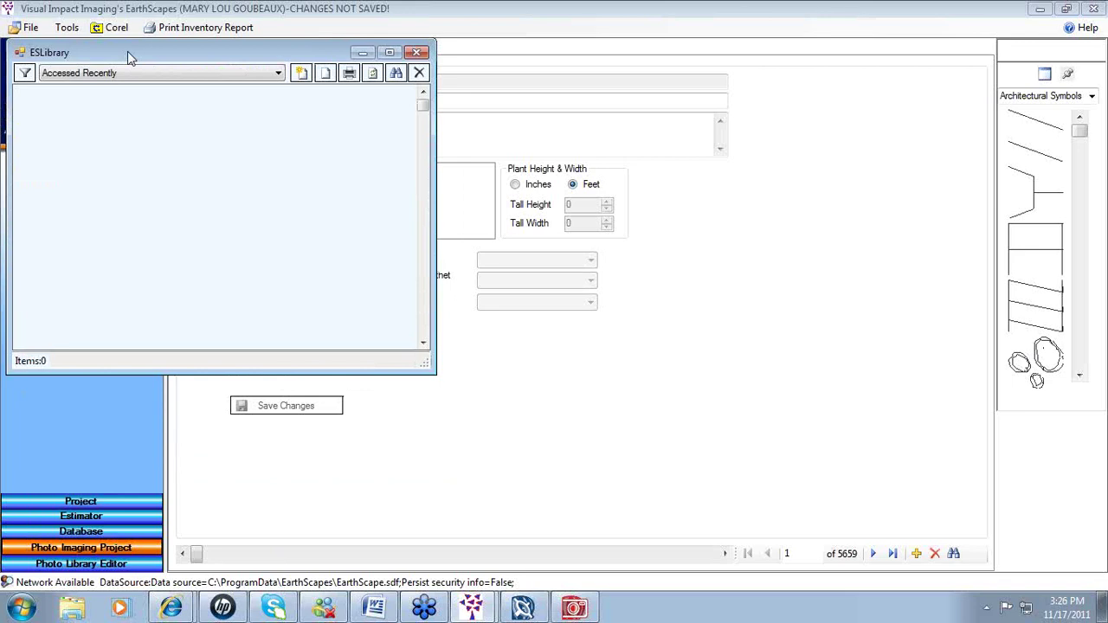
{"action": "left_click", "coordinate": [574, 608]}
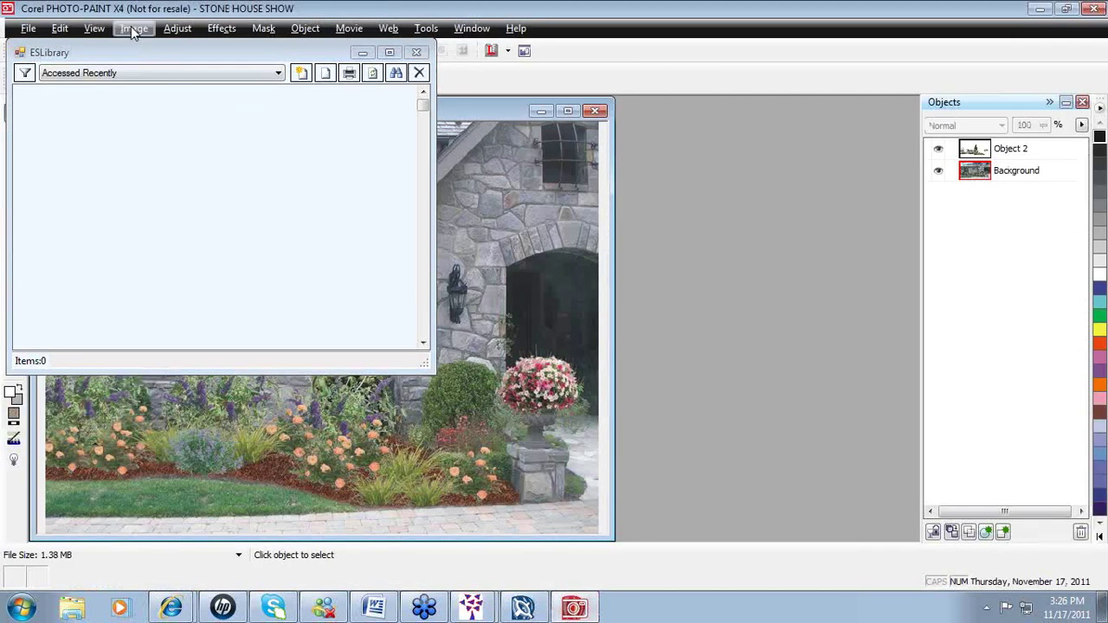
{"action": "left_click_drag", "start_coordinate": [128, 52], "coordinate": [774, 71]}
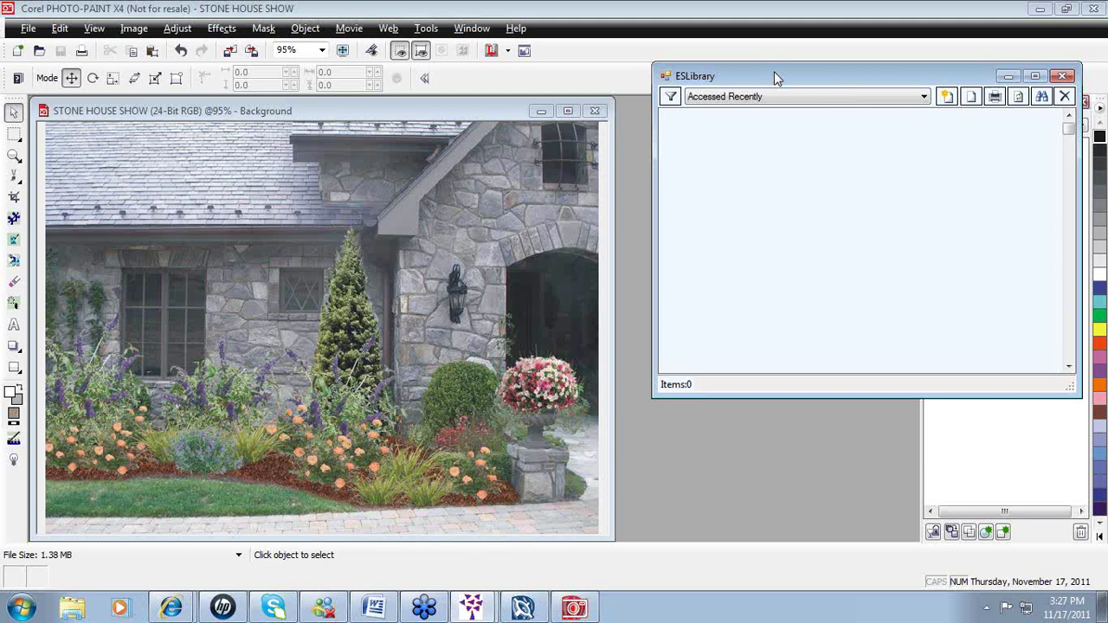
{"action": "left_click_drag", "start_coordinate": [776, 78], "coordinate": [742, 77]}
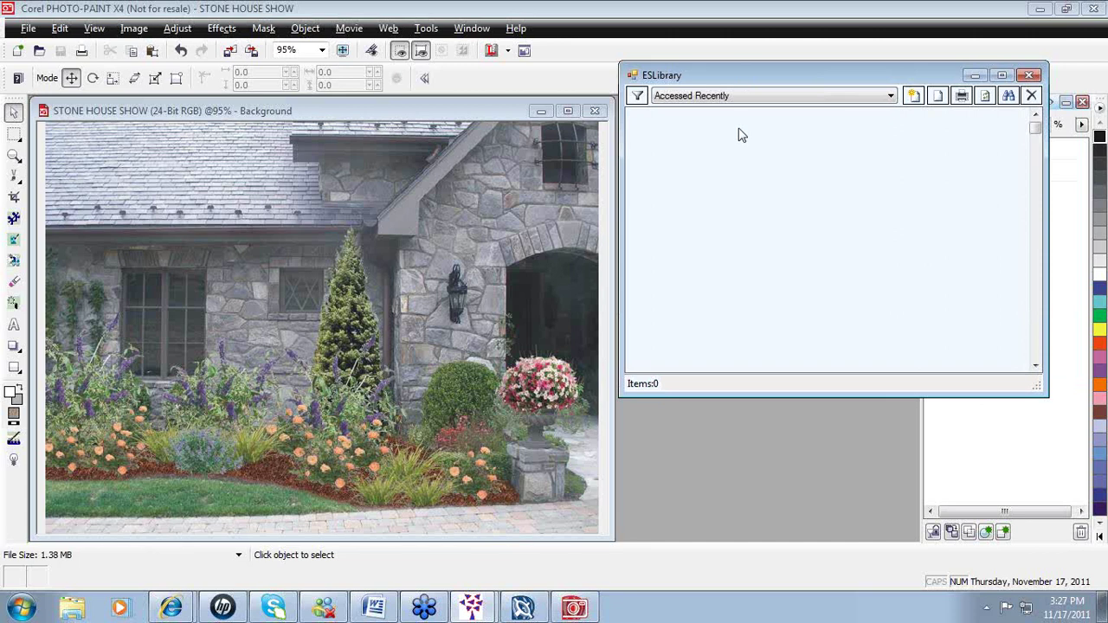
Show the South Florida Plants category in the ESLibrary and enlarge the window to browse its plants
{"action": "left_click", "coordinate": [890, 96]}
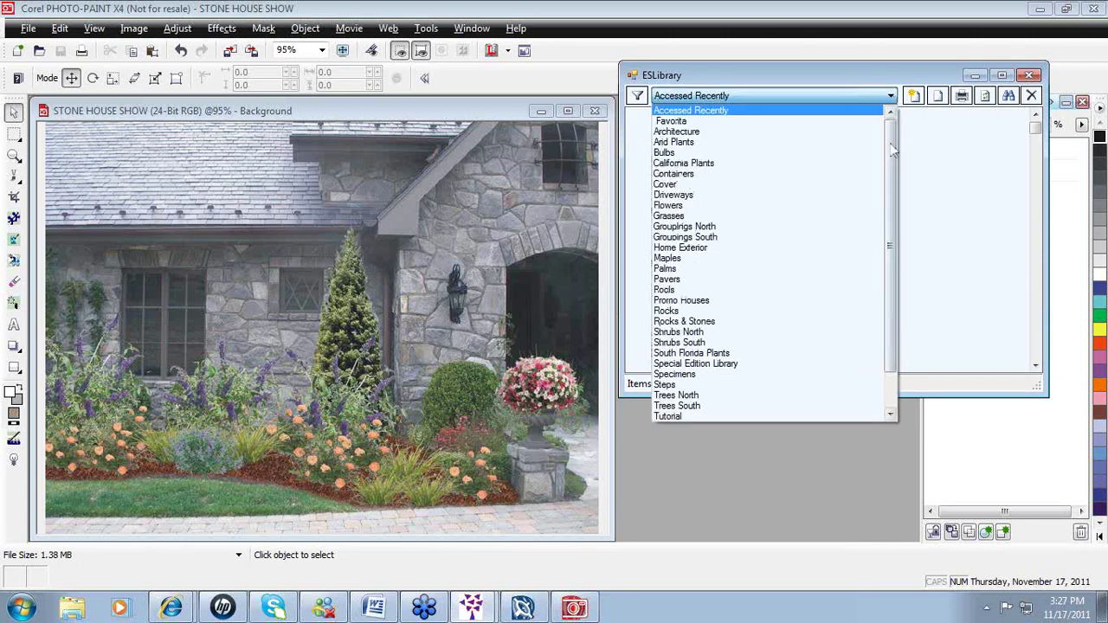
{"action": "scroll", "coordinate": [891, 156], "scroll_direction": "down", "scroll_amount": 2}
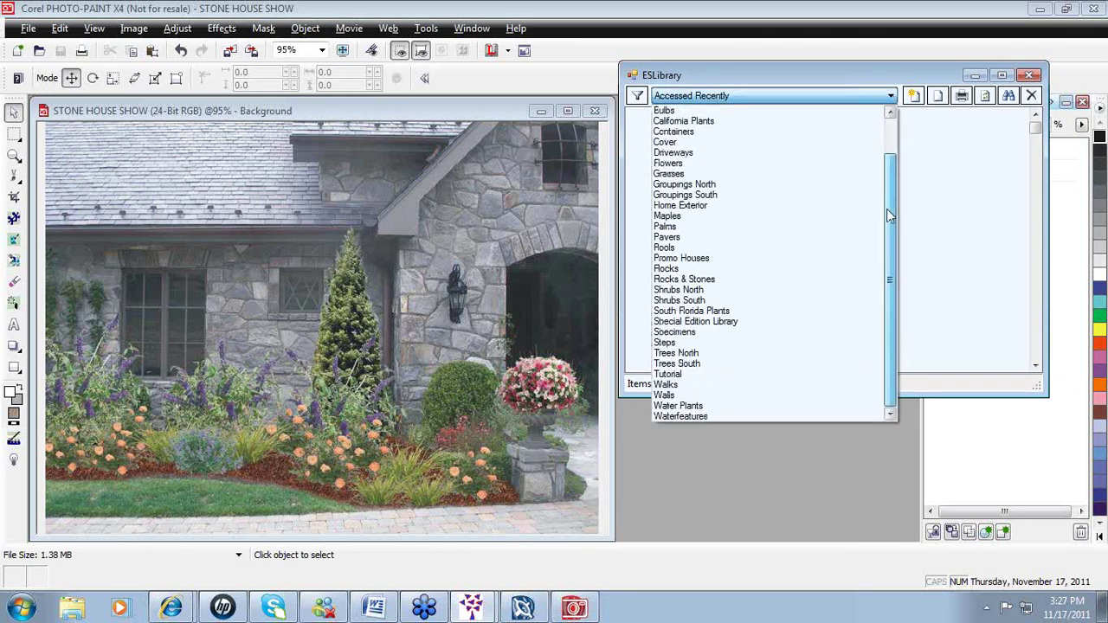
{"action": "left_click", "coordinate": [806, 311]}
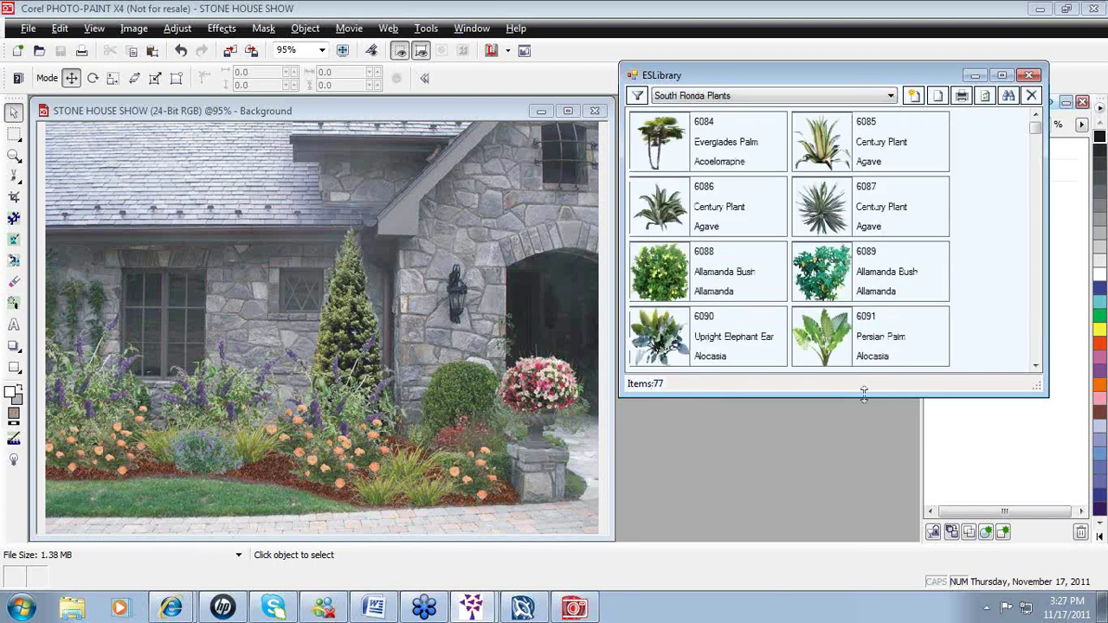
{"action": "left_click_drag", "start_coordinate": [864, 394], "coordinate": [864, 601]}
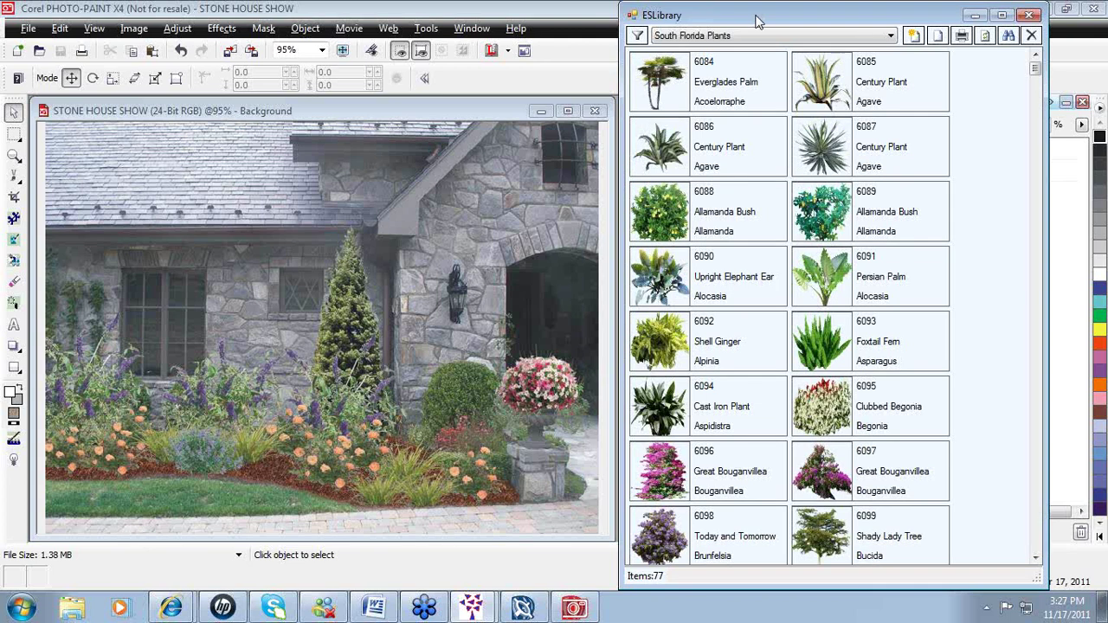
{"action": "left_click_drag", "start_coordinate": [756, 21], "coordinate": [487, 23]}
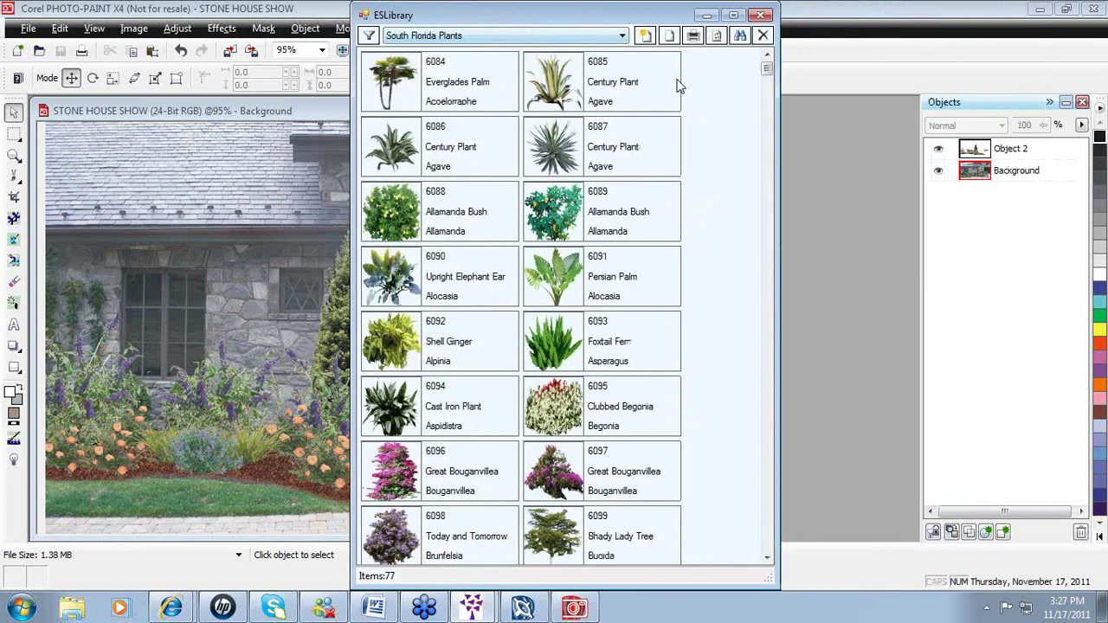
{"action": "left_click_drag", "start_coordinate": [779, 262], "coordinate": [945, 275]}
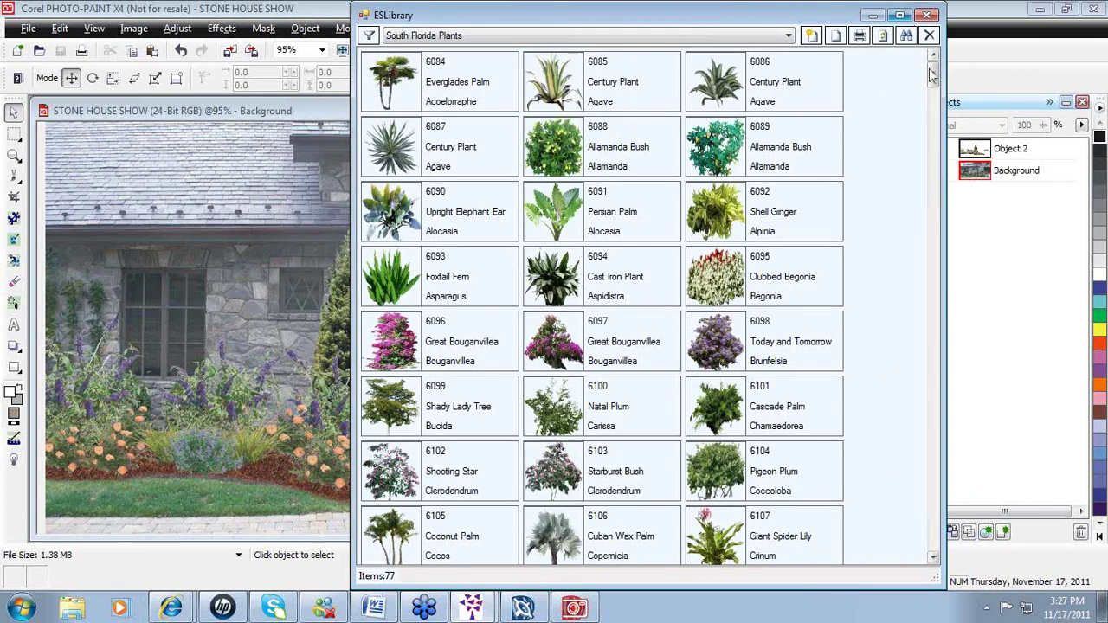
{"action": "left_click_drag", "start_coordinate": [934, 79], "coordinate": [934, 218]}
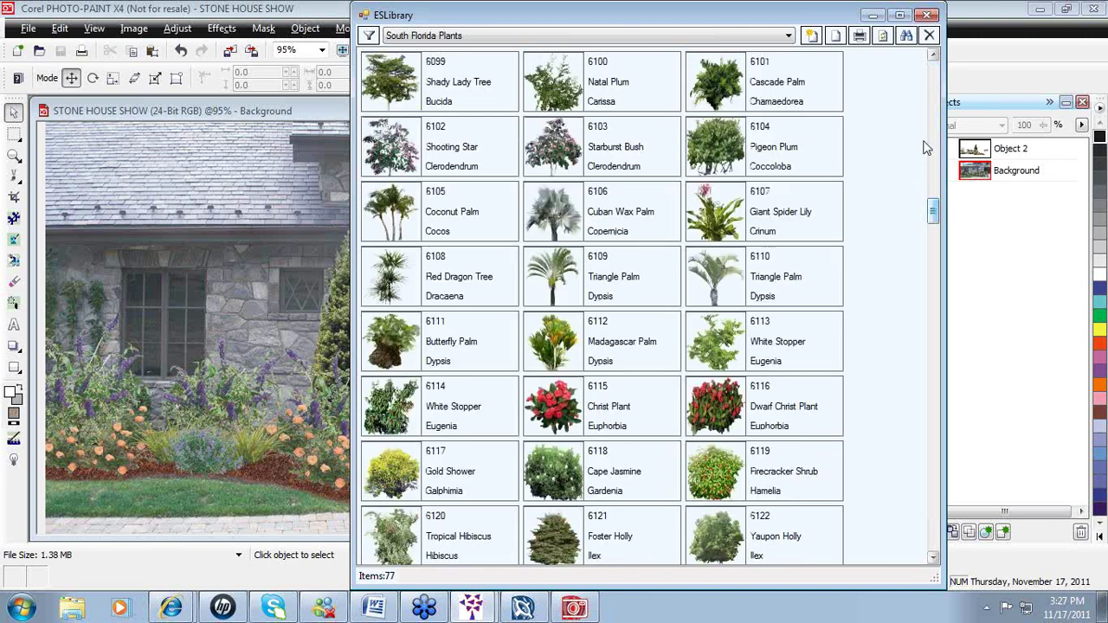
Find Pacific fir with the Inventory Item Finder, place it on the stone house image, and delete it again
{"action": "left_click", "coordinate": [905, 35]}
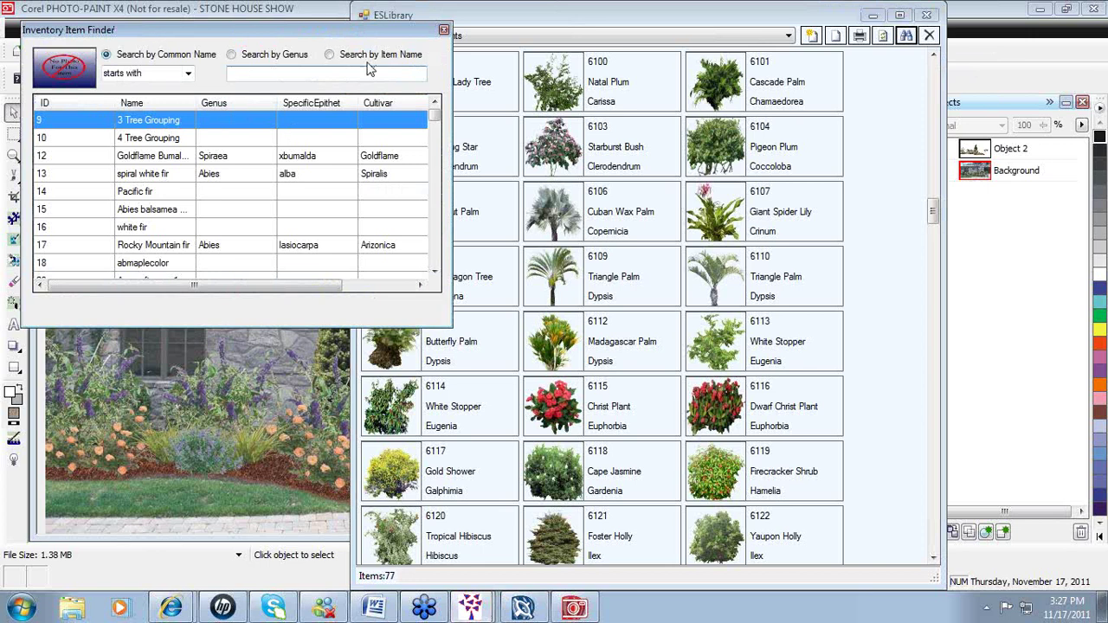
{"action": "left_click", "coordinate": [138, 196]}
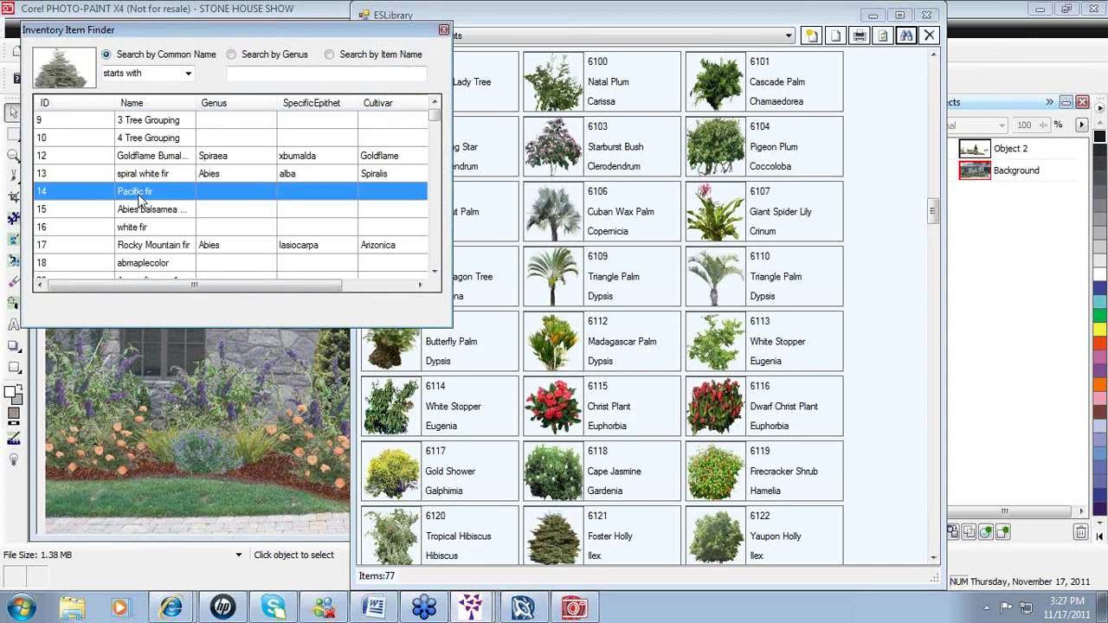
{"action": "left_click_drag", "start_coordinate": [121, 33], "coordinate": [321, 60]}
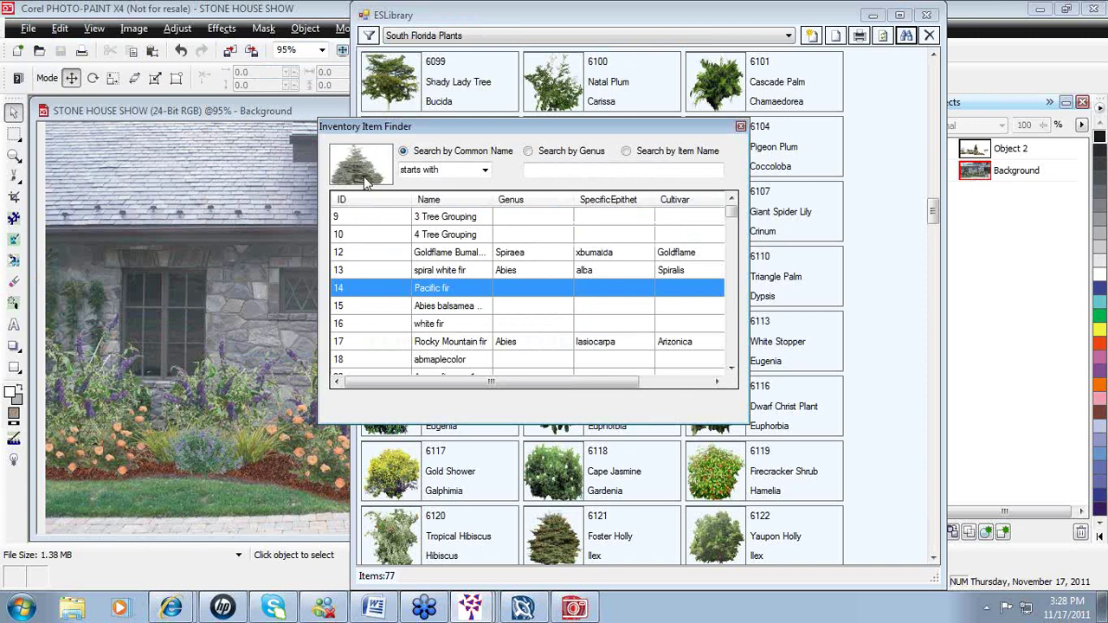
{"action": "left_click_drag", "start_coordinate": [364, 171], "coordinate": [216, 251]}
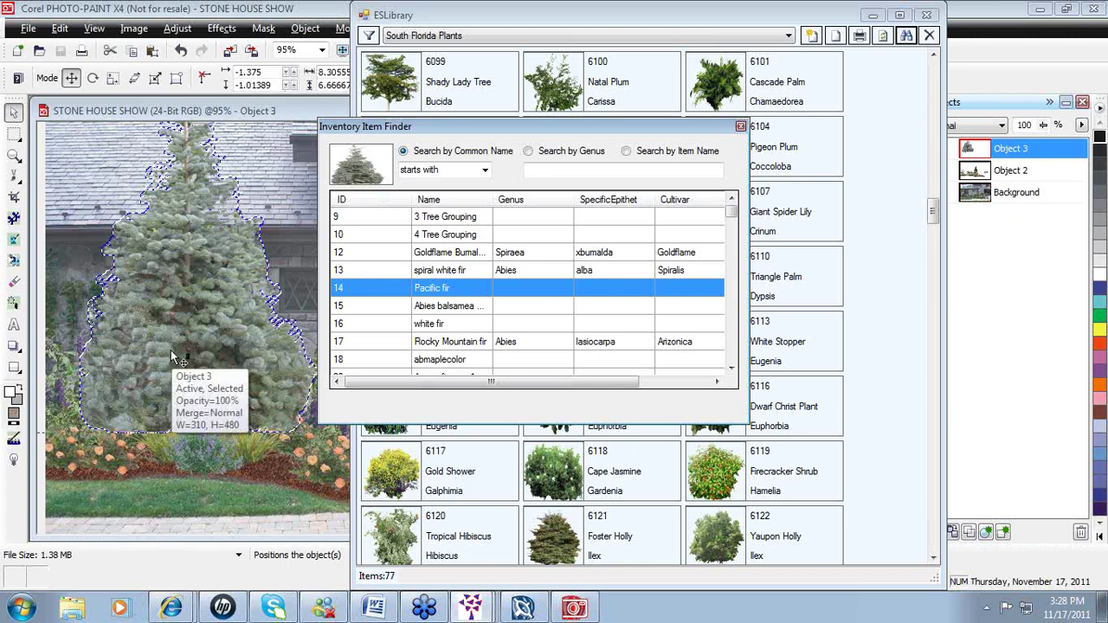
{"action": "left_click_drag", "start_coordinate": [171, 350], "coordinate": [179, 327]}
{"action": "key", "text": "Delete"}
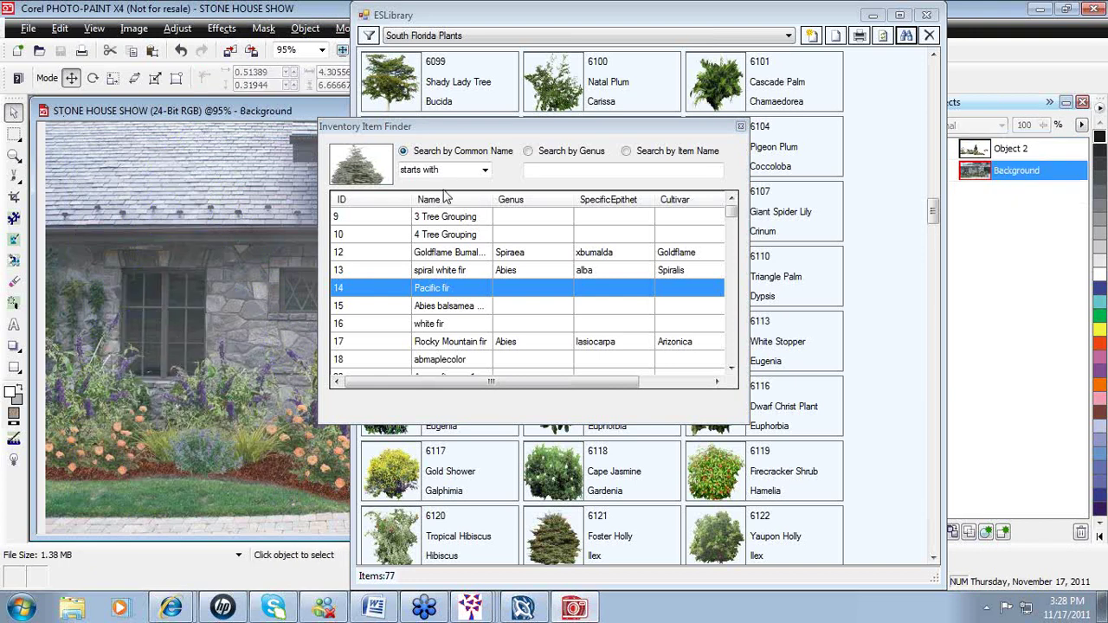
Place Cape Jasmine (6118) from the ESLibrary in front of the stone house, shift it slightly, and close the Inventory Item Finder
{"action": "left_click_drag", "start_coordinate": [427, 128], "coordinate": [648, 123]}
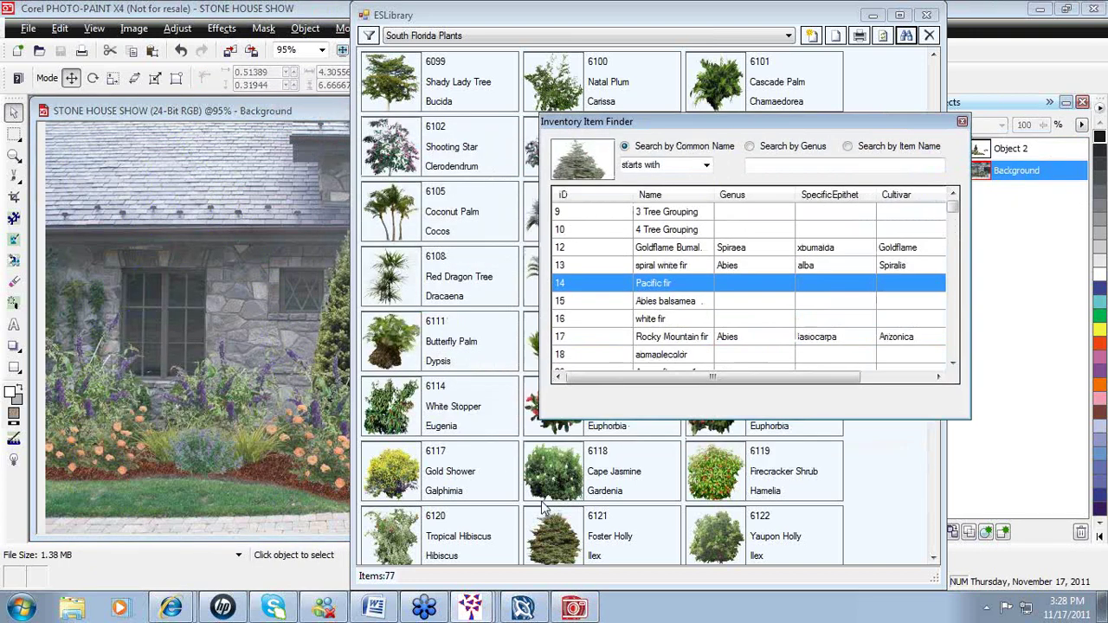
{"action": "left_click_drag", "start_coordinate": [543, 508], "coordinate": [260, 385]}
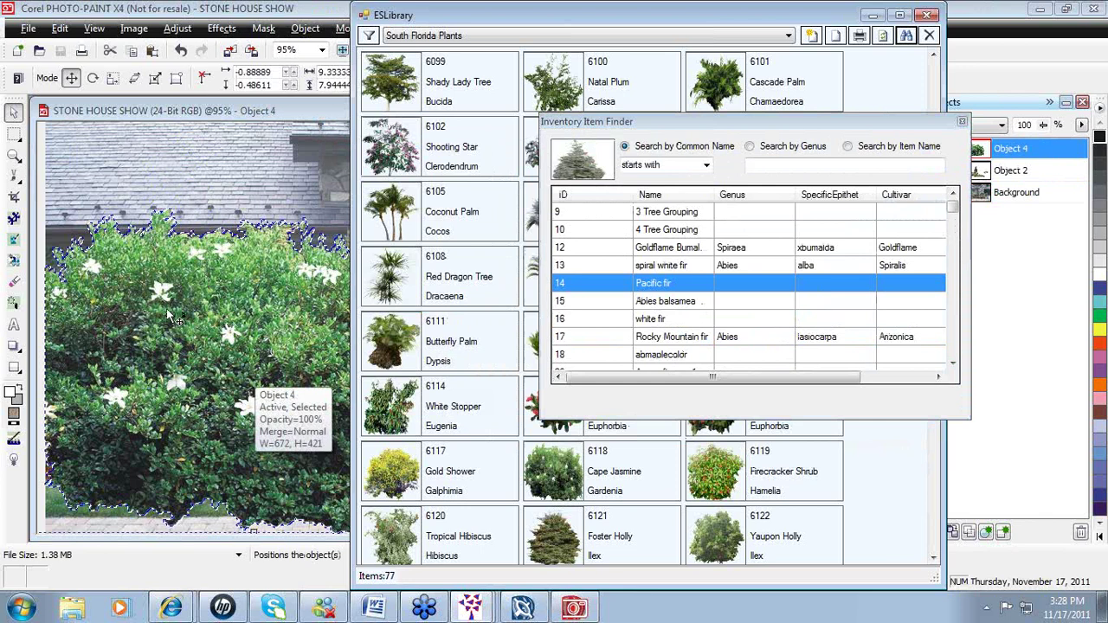
{"action": "left_click_drag", "start_coordinate": [170, 317], "coordinate": [217, 314]}
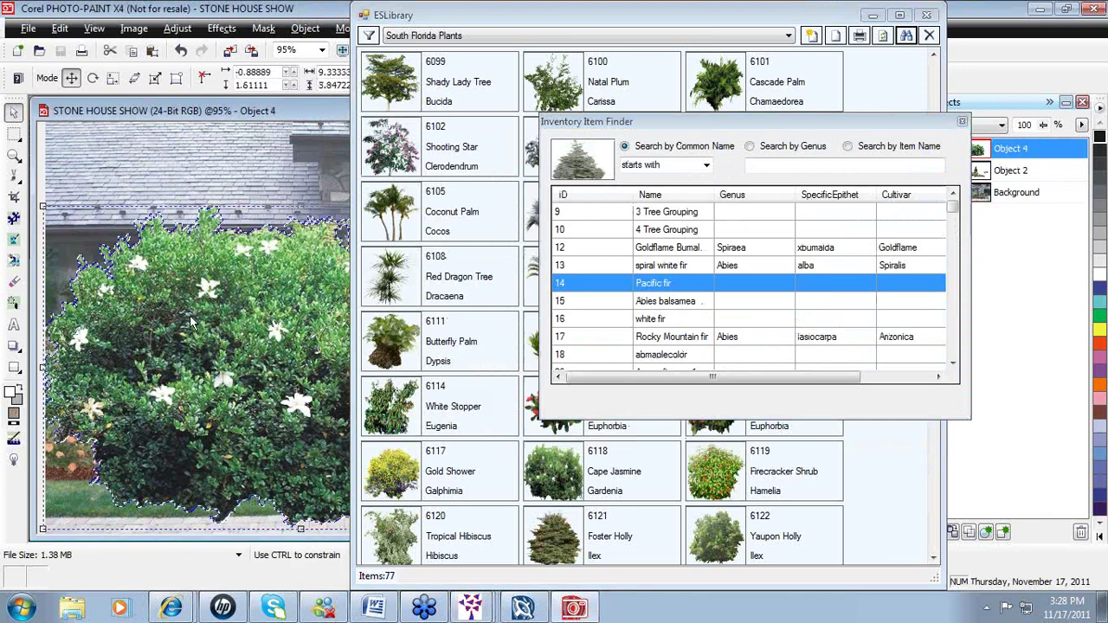
{"action": "left_click", "coordinate": [962, 122]}
Switch the ESLibrary category to Accessed Recently to list the plants used so far
{"action": "left_click", "coordinate": [788, 35]}
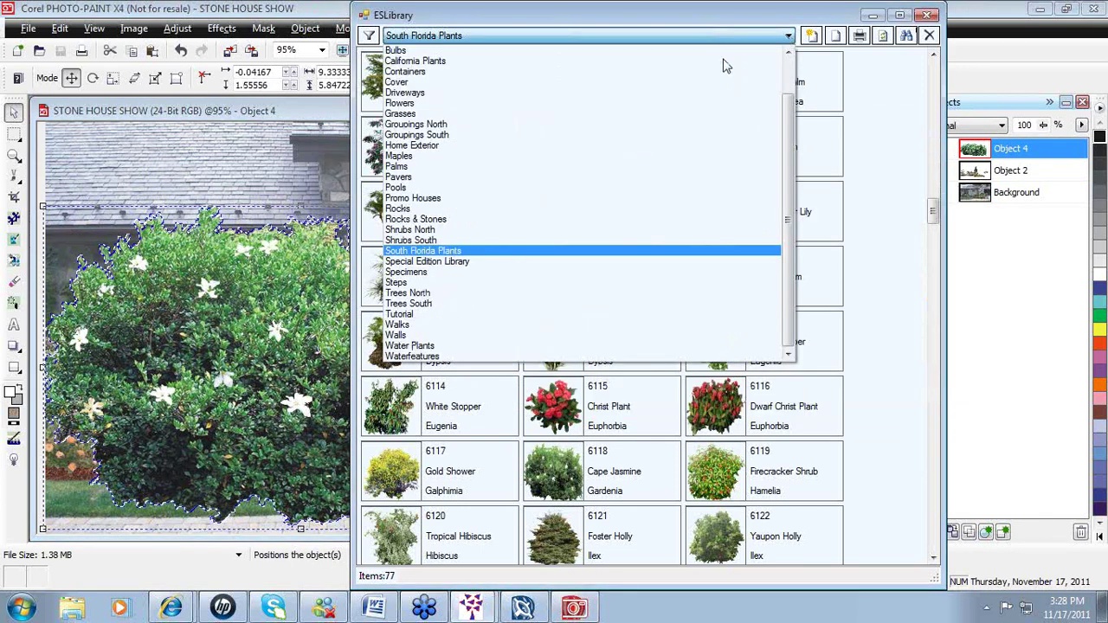
{"action": "scroll", "coordinate": [793, 130], "scroll_direction": "up", "scroll_amount": 2}
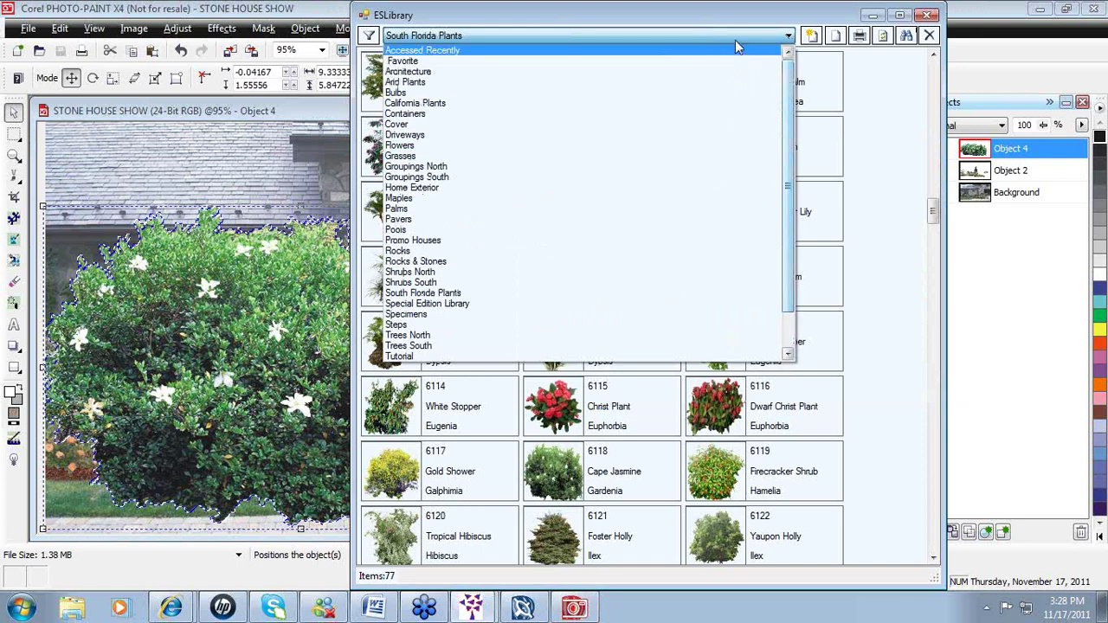
{"action": "left_click", "coordinate": [725, 50]}
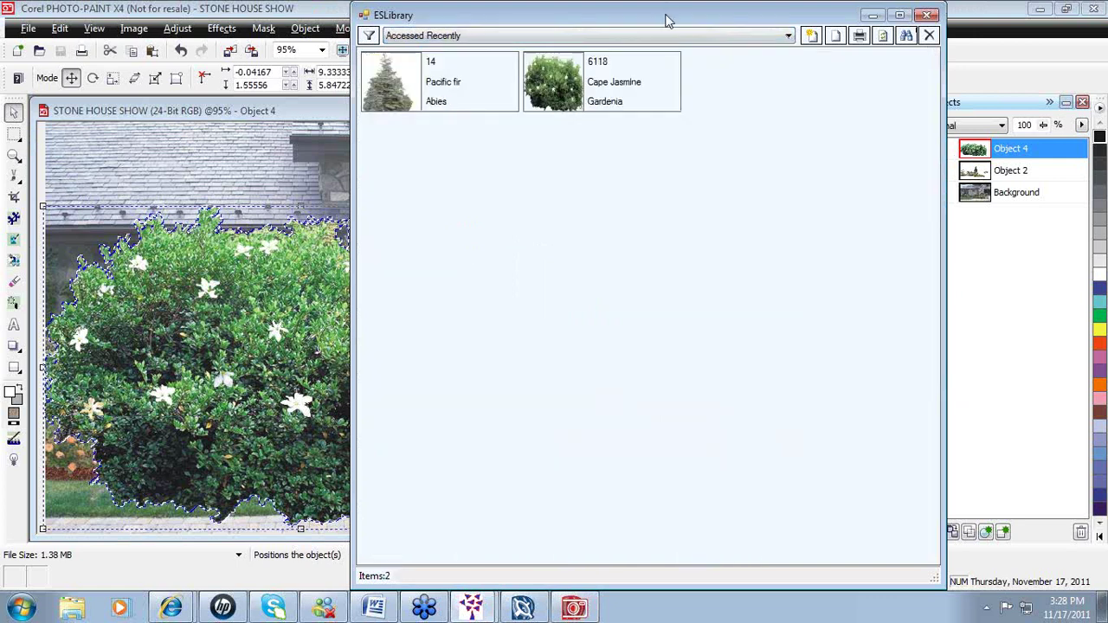
Narrow the ESLibrary window to two plant columns and move it partly clear of the bush on the stone house image
{"action": "left_click_drag", "start_coordinate": [667, 19], "coordinate": [836, 76]}
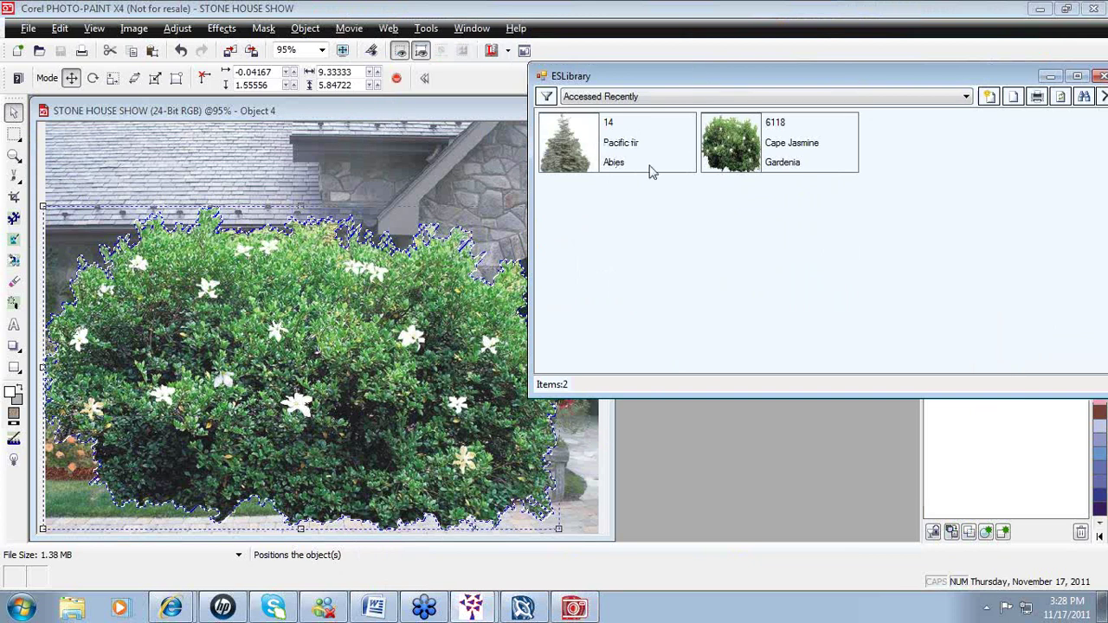
{"action": "left_click_drag", "start_coordinate": [662, 84], "coordinate": [542, 88]}
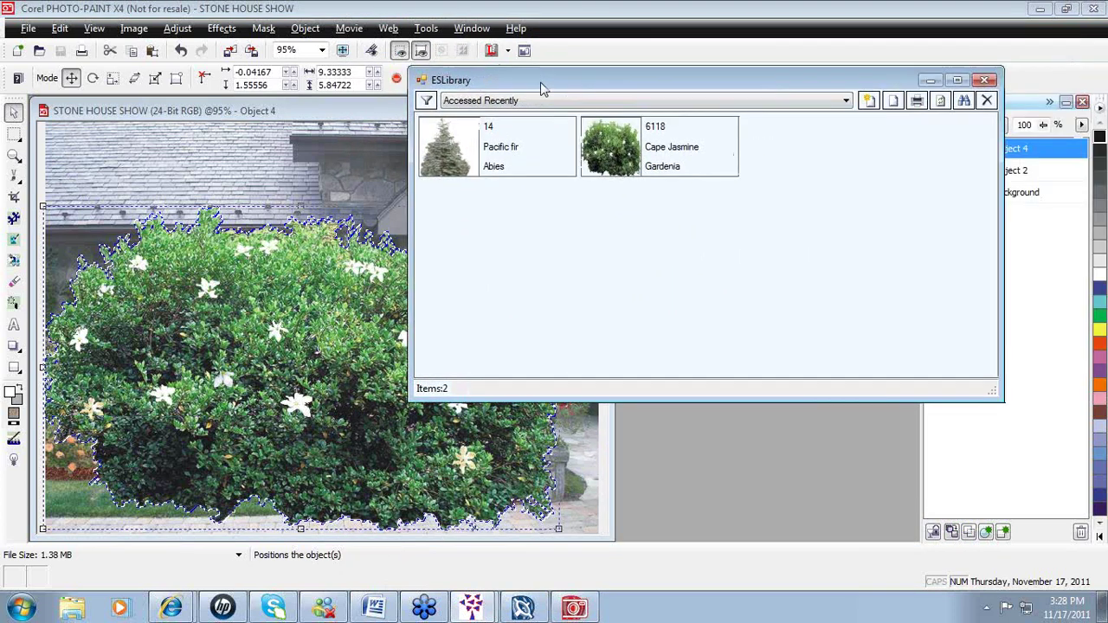
{"action": "left_click_drag", "start_coordinate": [1000, 272], "coordinate": [749, 275]}
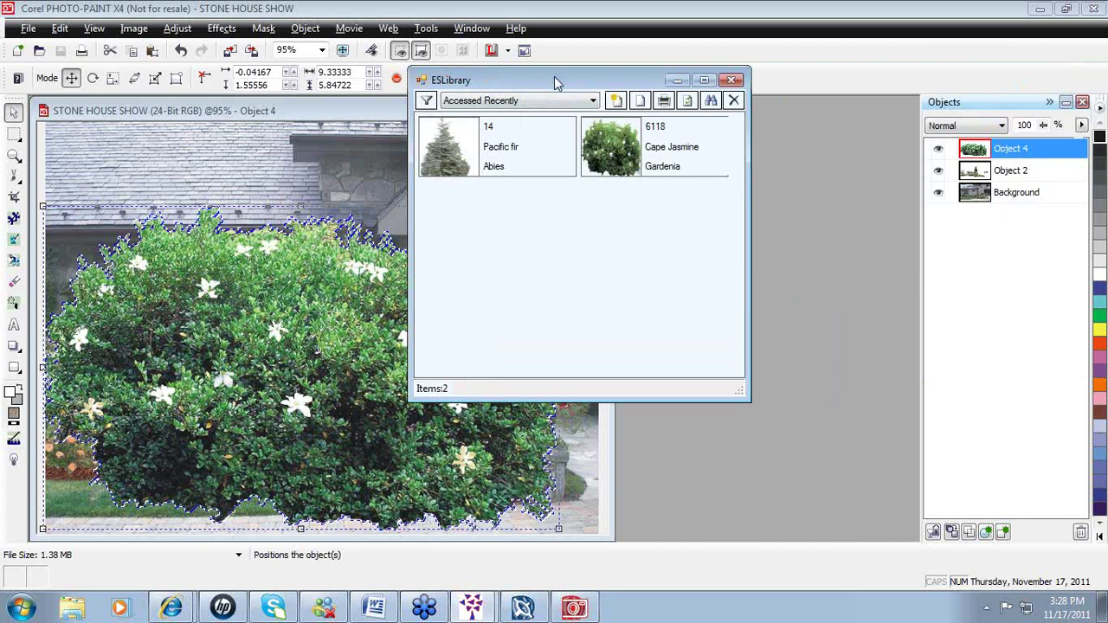
{"action": "left_click_drag", "start_coordinate": [556, 83], "coordinate": [643, 94]}
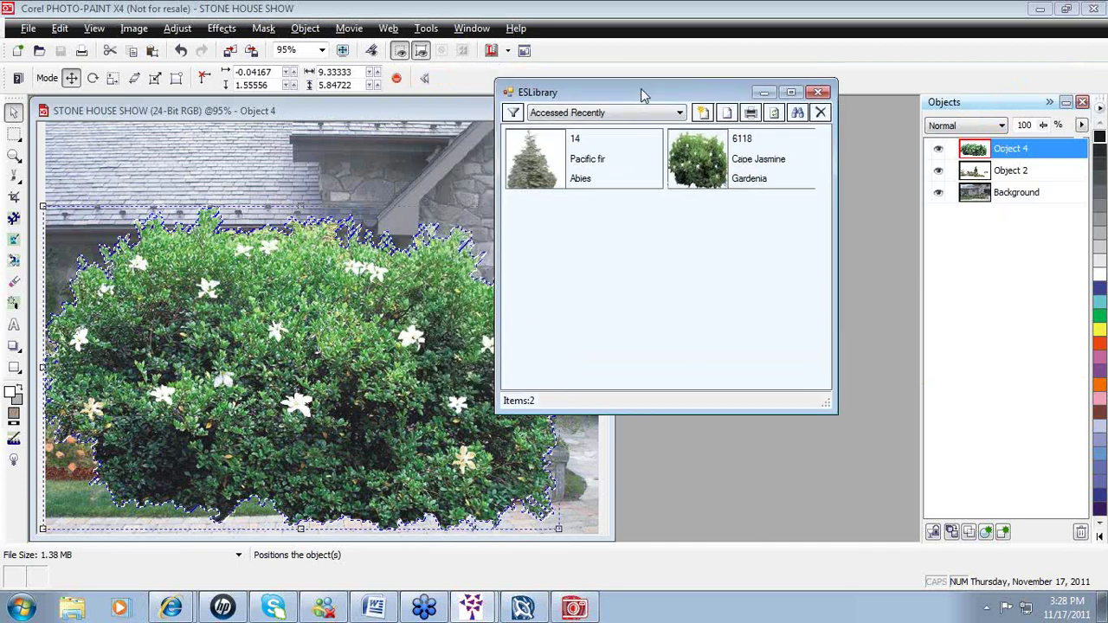
Minimize the ESLibrary window, restore it, and close it
{"action": "left_click", "coordinate": [765, 93]}
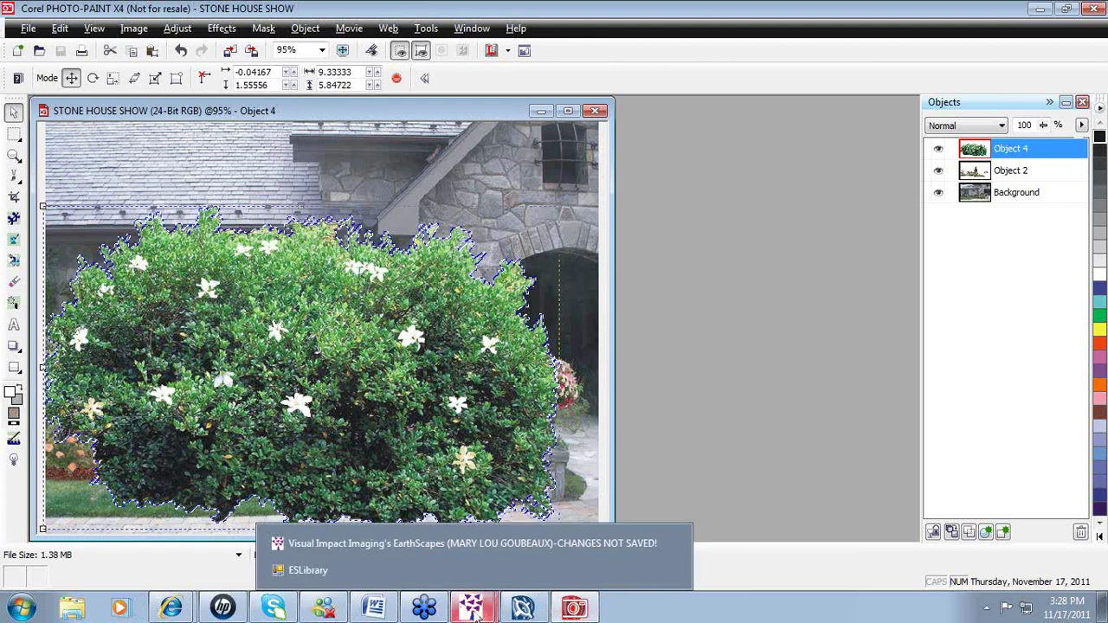
{"action": "mouse_move", "coordinate": [523, 609]}
{"action": "mouse_move", "coordinate": [471, 611]}
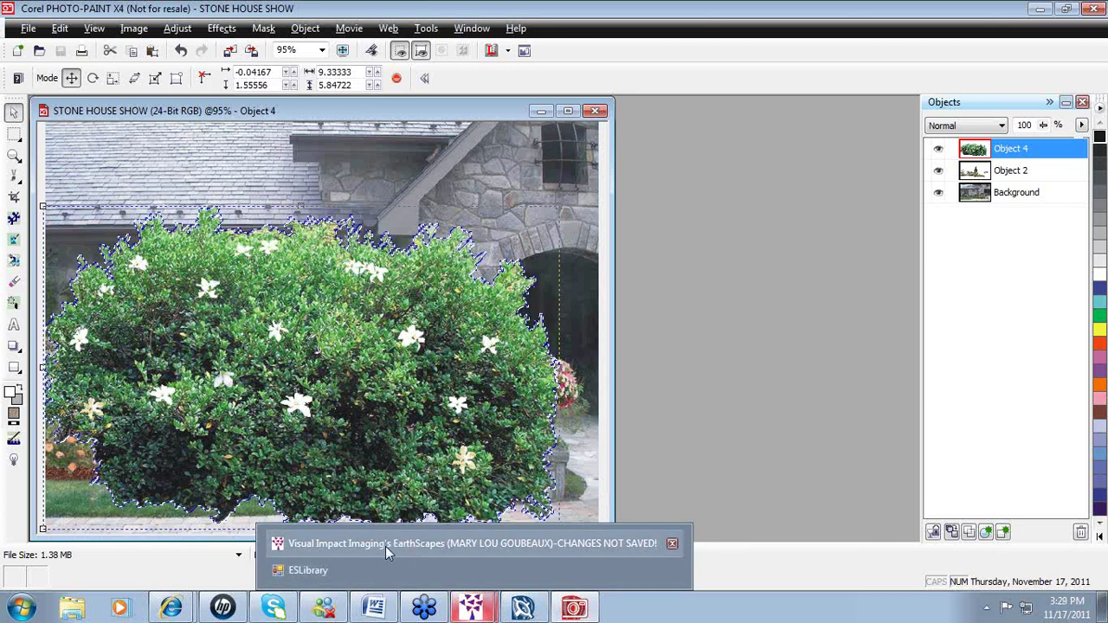
{"action": "left_click", "coordinate": [302, 571]}
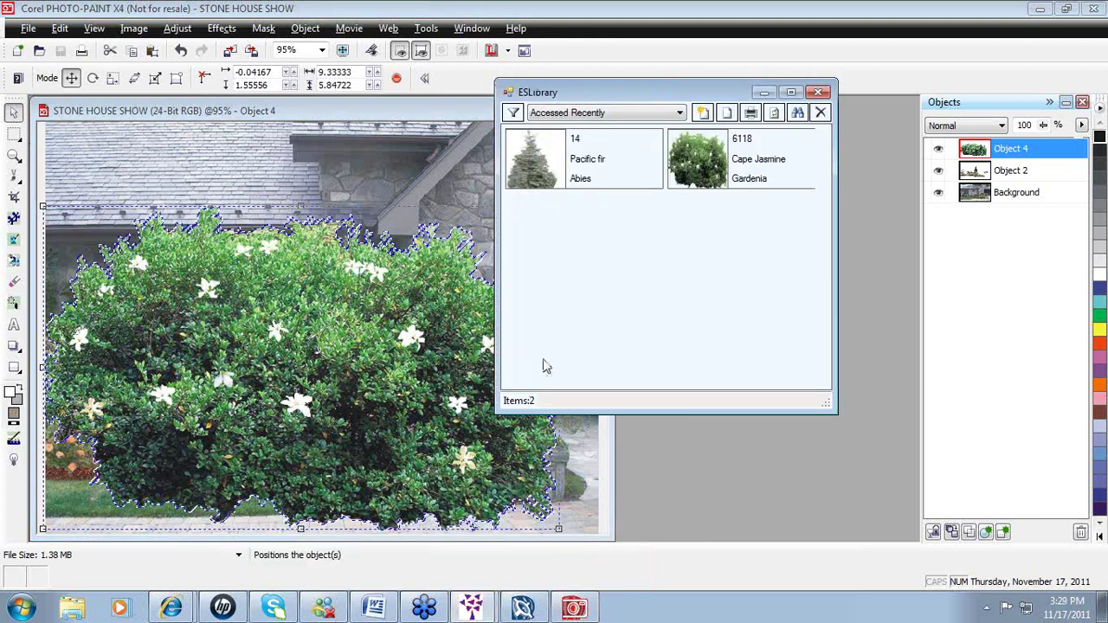
{"action": "left_click", "coordinate": [819, 92]}
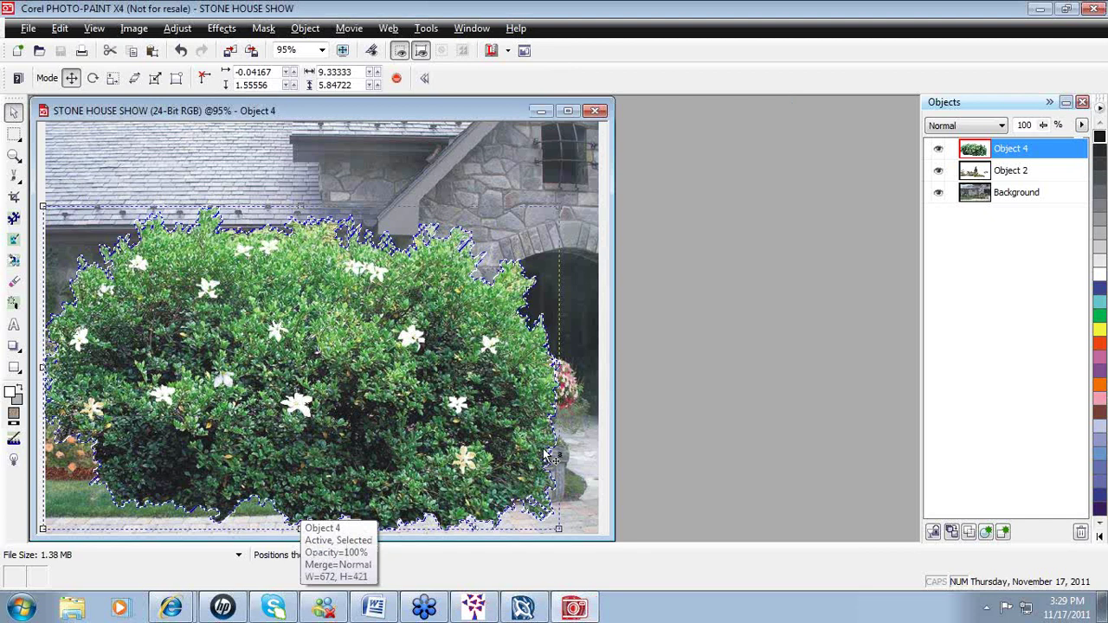
Switch to EarthScapes and look at the list of Corel programs it can launch
{"action": "left_click", "coordinate": [477, 605]}
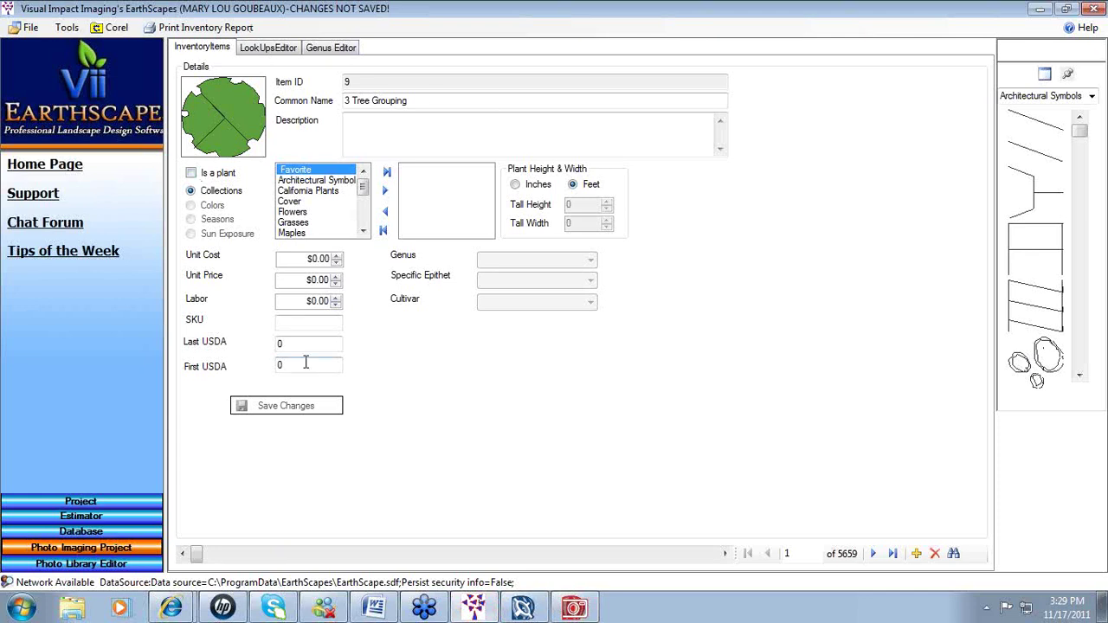
{"action": "left_click", "coordinate": [110, 27]}
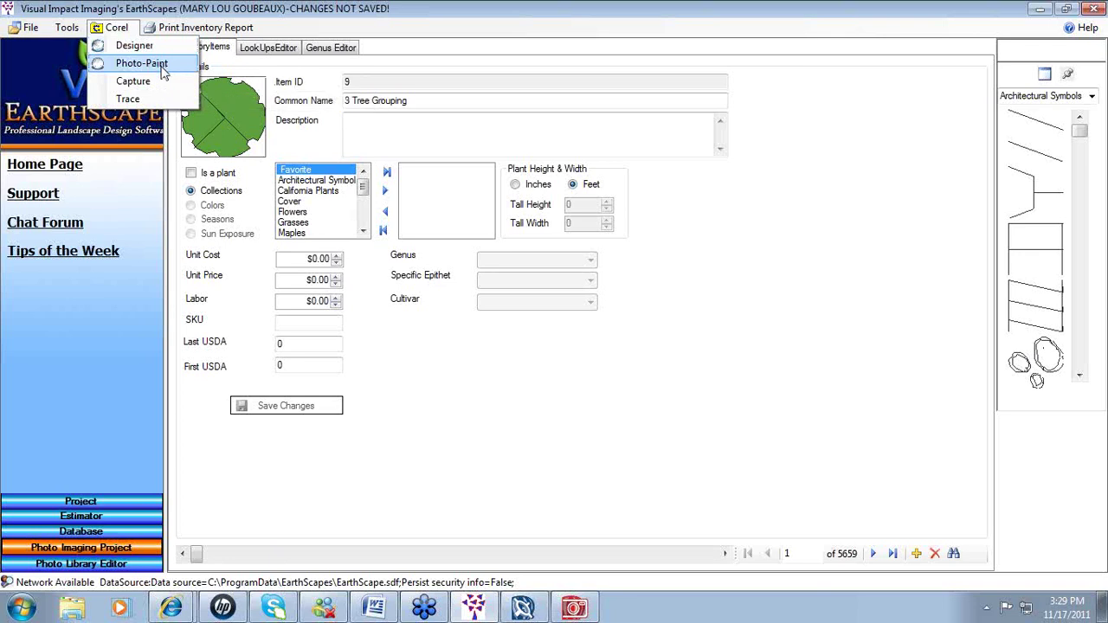
{"action": "left_click", "coordinate": [403, 387]}
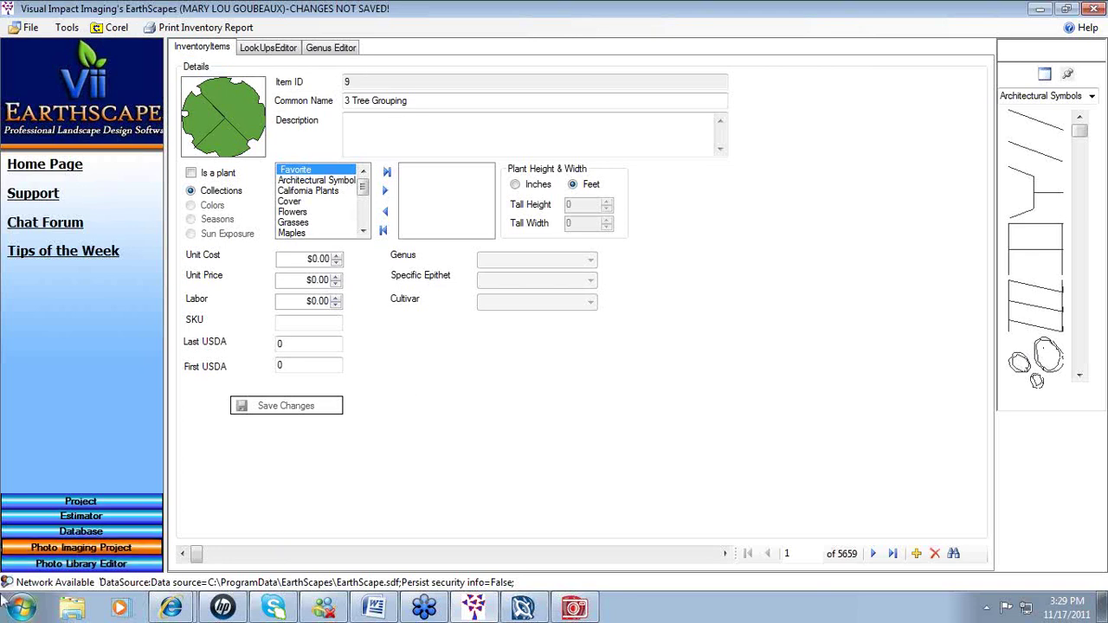
Open the Database section and show the Plant Elevation Symbols and Plant Symbols categories in the symbol selector
{"action": "left_click", "coordinate": [82, 530]}
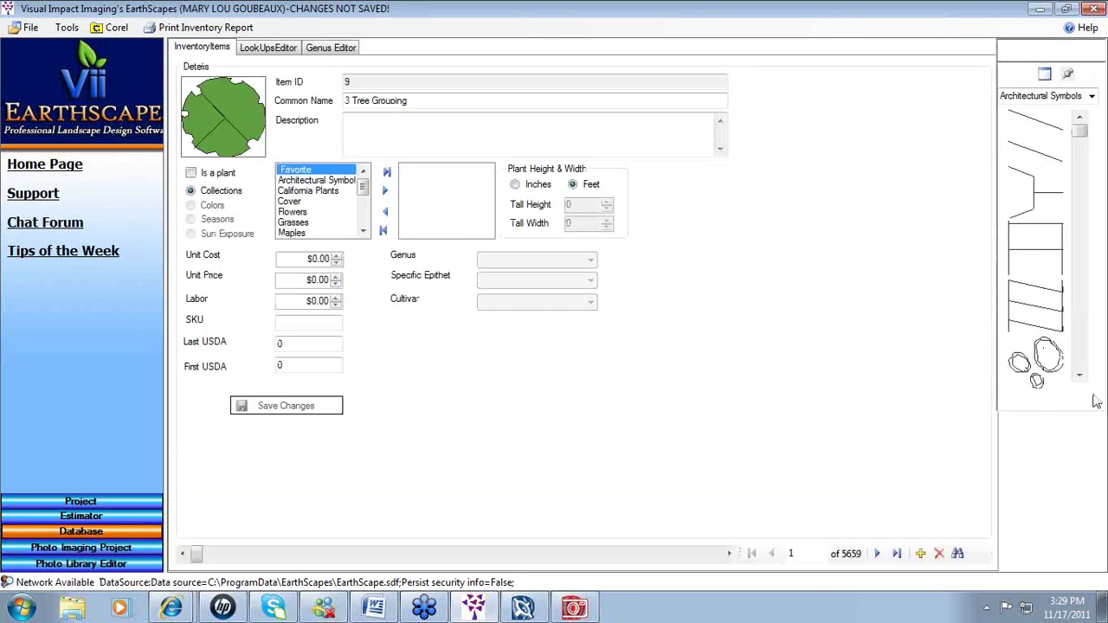
{"action": "left_click", "coordinate": [1092, 97]}
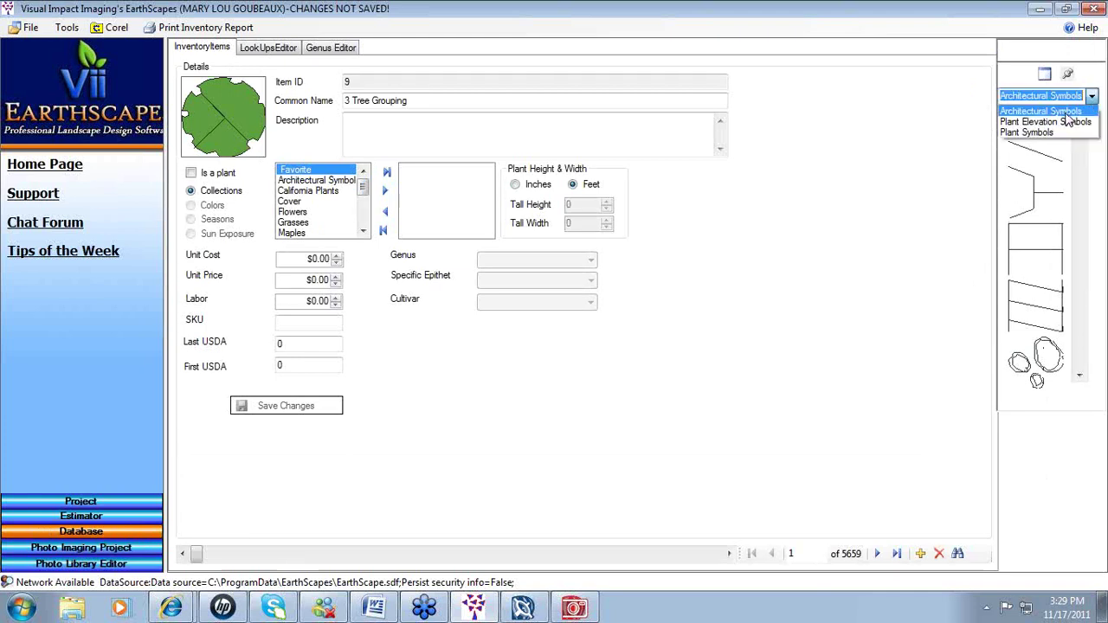
{"action": "left_click", "coordinate": [1074, 122]}
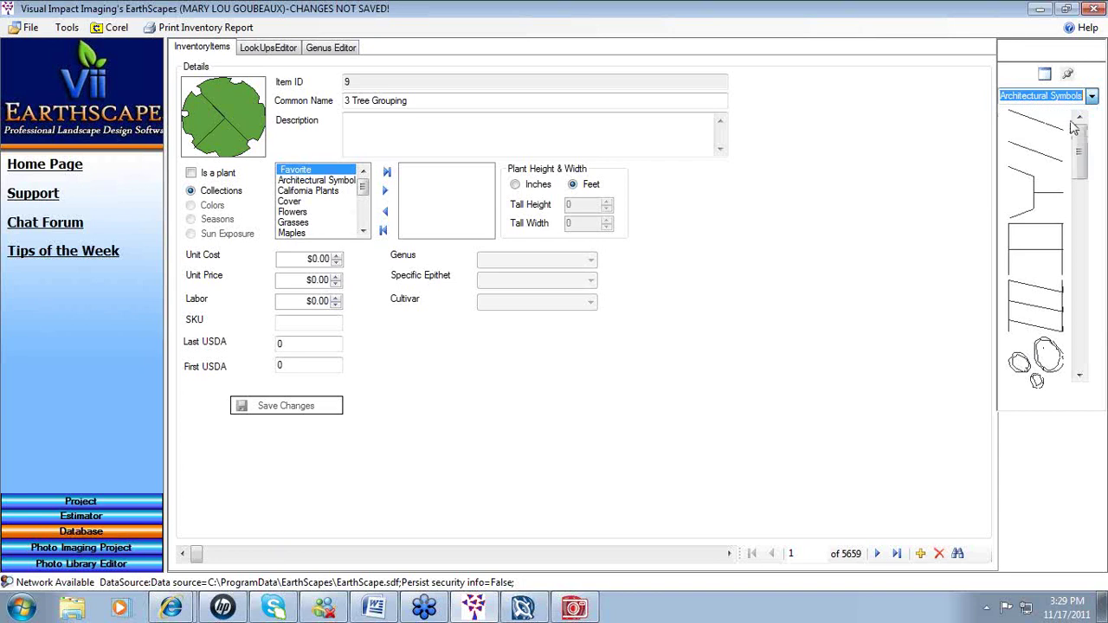
{"action": "left_click", "coordinate": [1092, 97]}
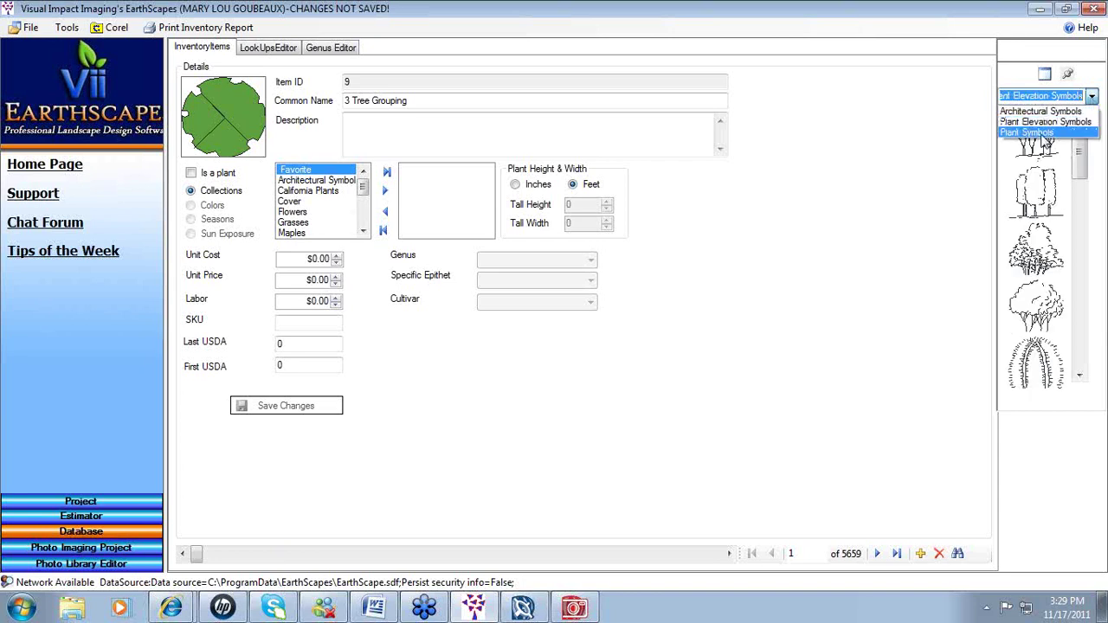
{"action": "left_click", "coordinate": [1043, 132]}
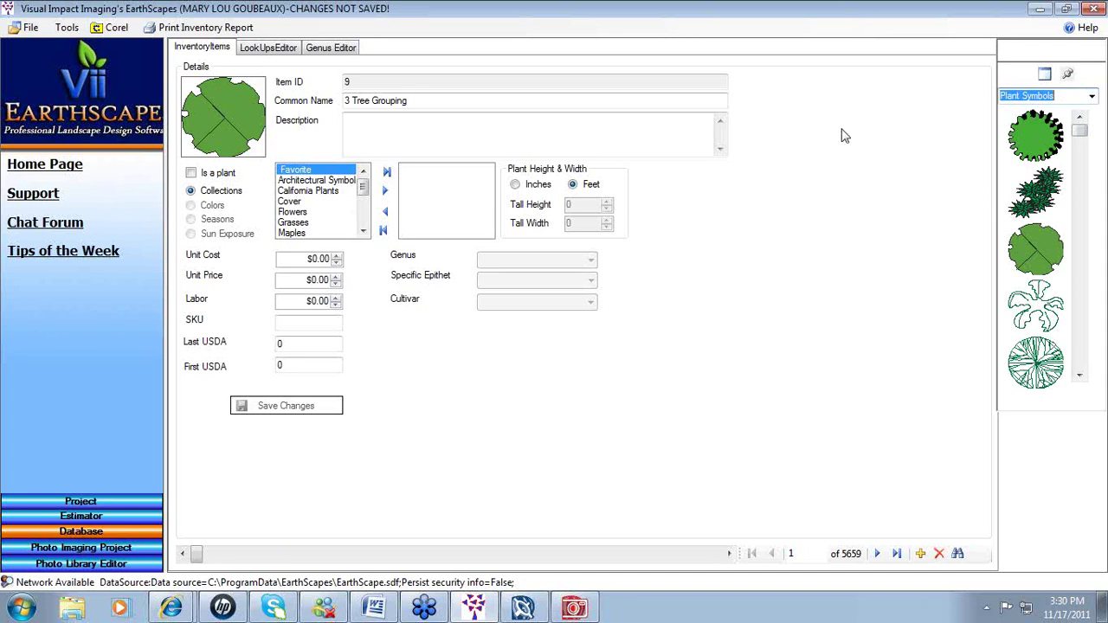
Undock the symbol selector as a floating ImageSelector window, reposition it, and switch to Corel DESIGNER
{"action": "left_click", "coordinate": [1044, 77]}
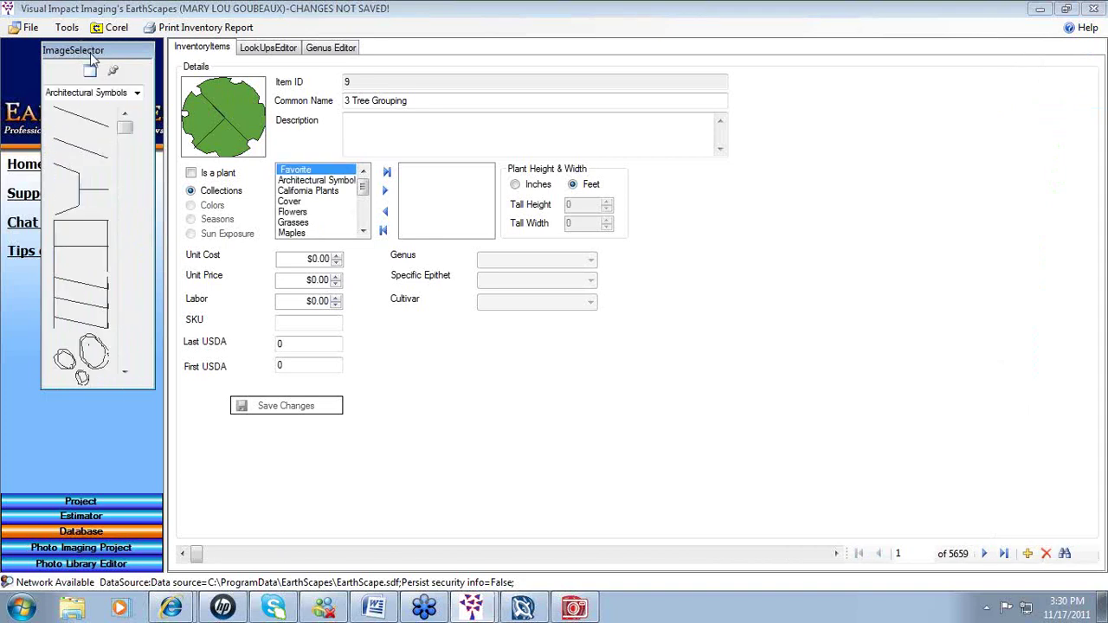
{"action": "left_click_drag", "start_coordinate": [90, 53], "coordinate": [187, 180]}
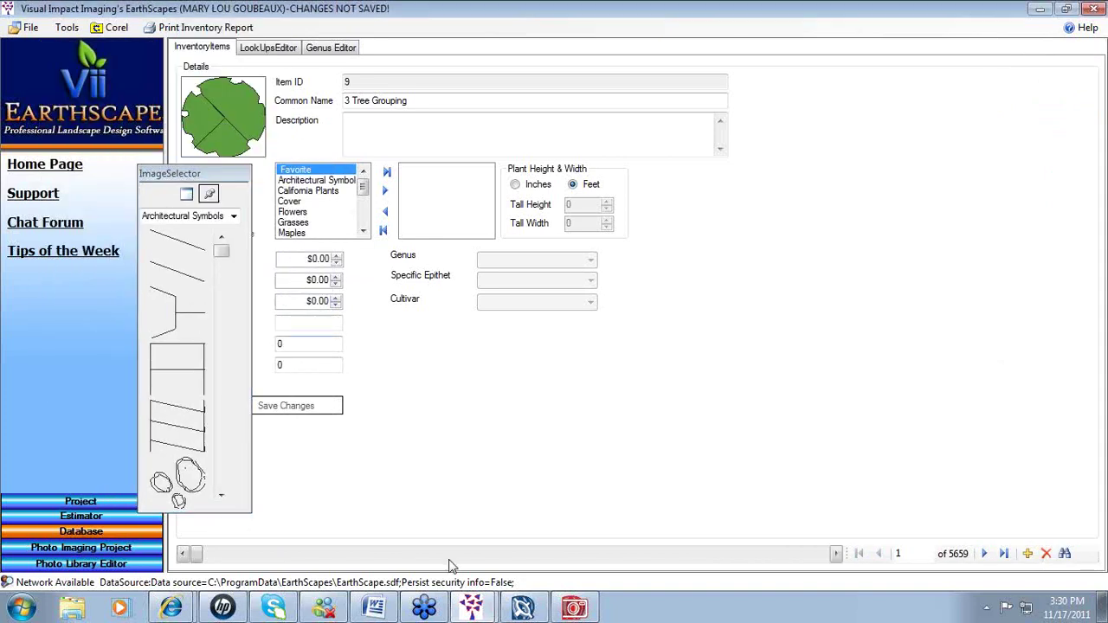
{"action": "left_click", "coordinate": [523, 608]}
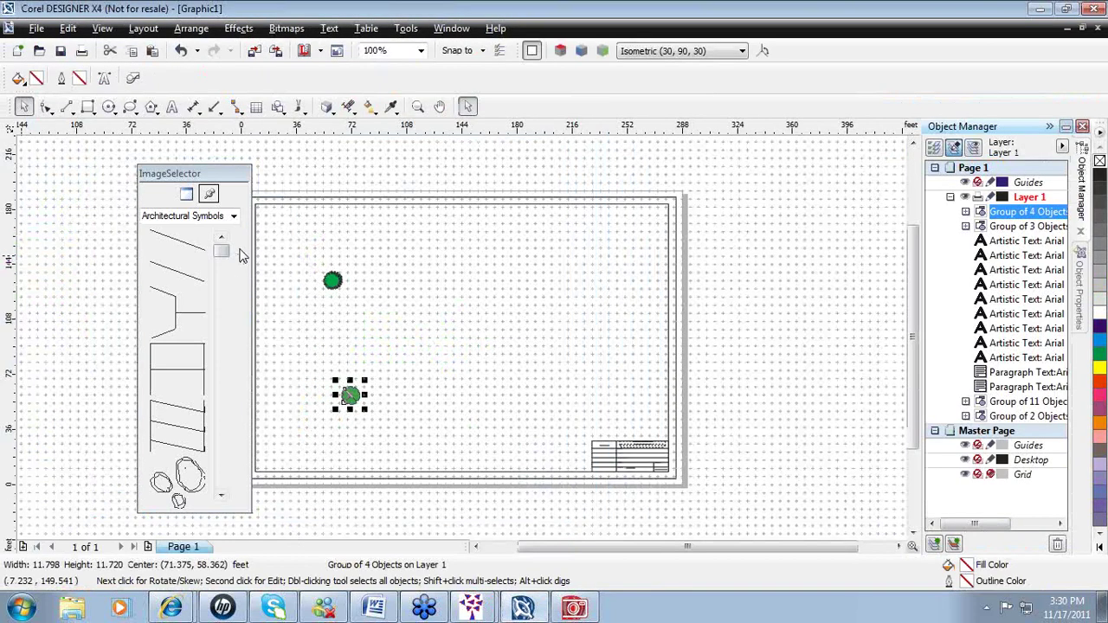
Place the first symbol of the Plant Symbols category in the drawing, centred at about (113, 110) feet
{"action": "left_click", "coordinate": [232, 216]}
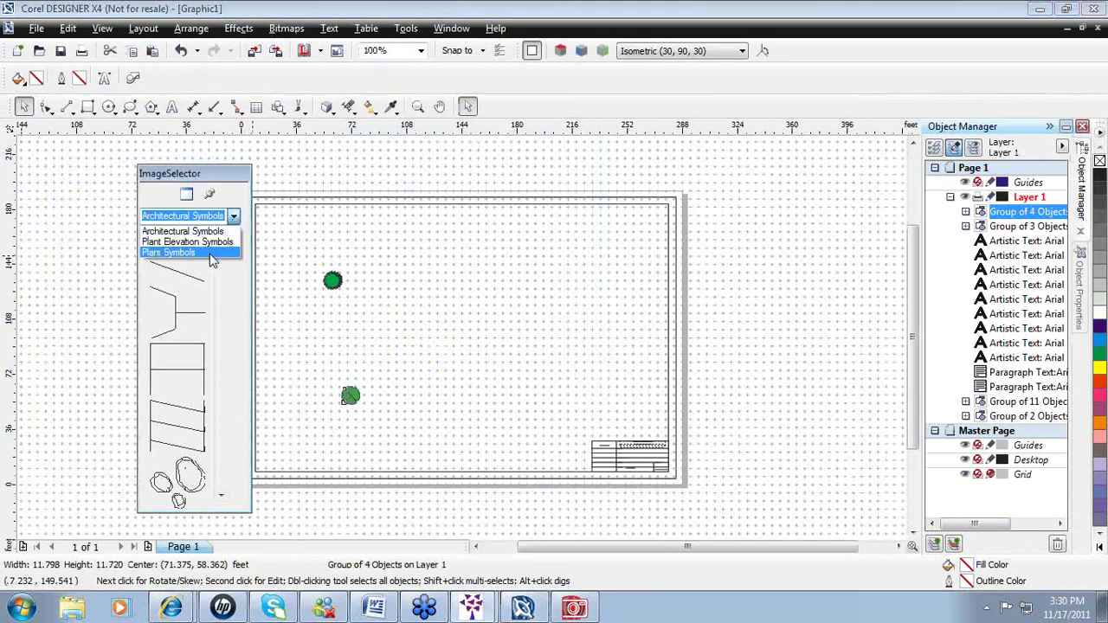
{"action": "left_click", "coordinate": [209, 253]}
{"action": "left_click_drag", "start_coordinate": [178, 259], "coordinate": [412, 315]}
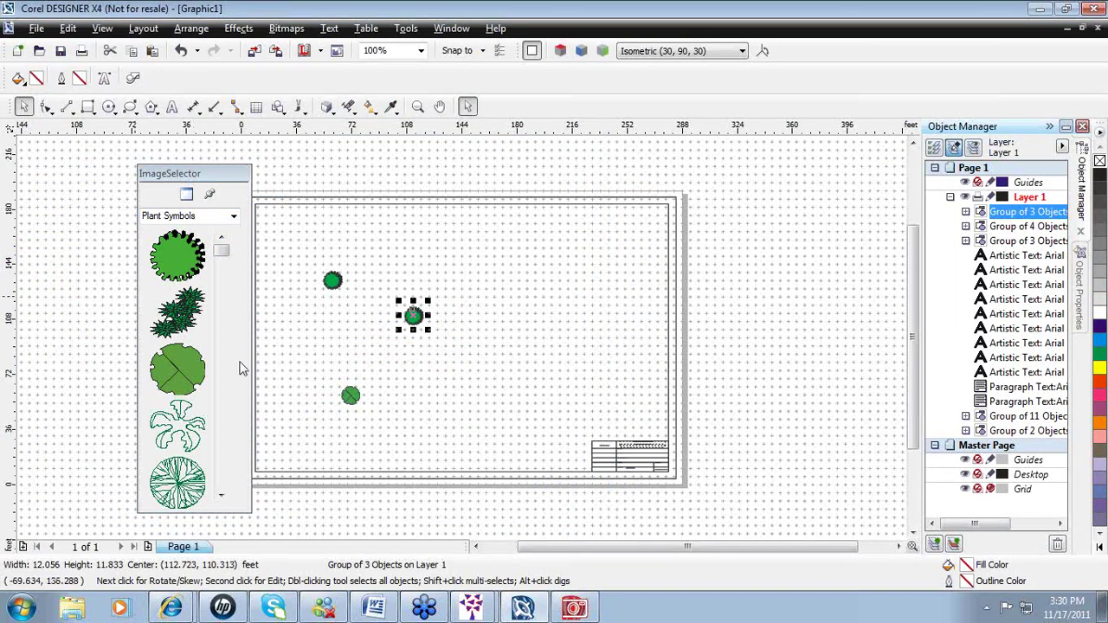
Return to EarthScapes, dock the ImageSelector again, and look over the Corel launch options
{"action": "left_click", "coordinate": [471, 608]}
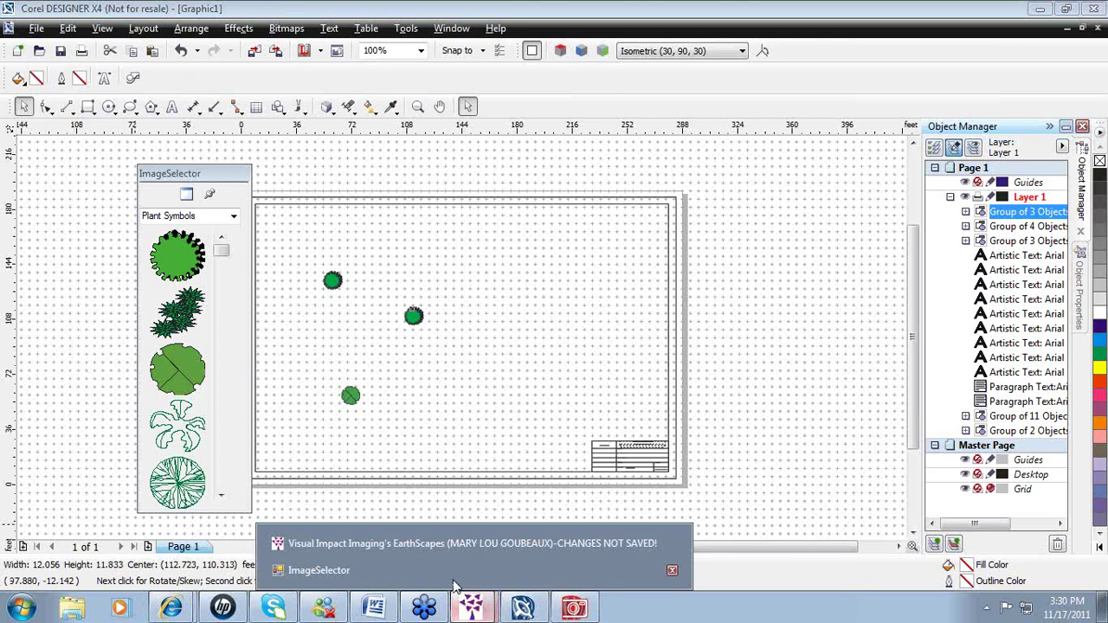
{"action": "left_click", "coordinate": [448, 543]}
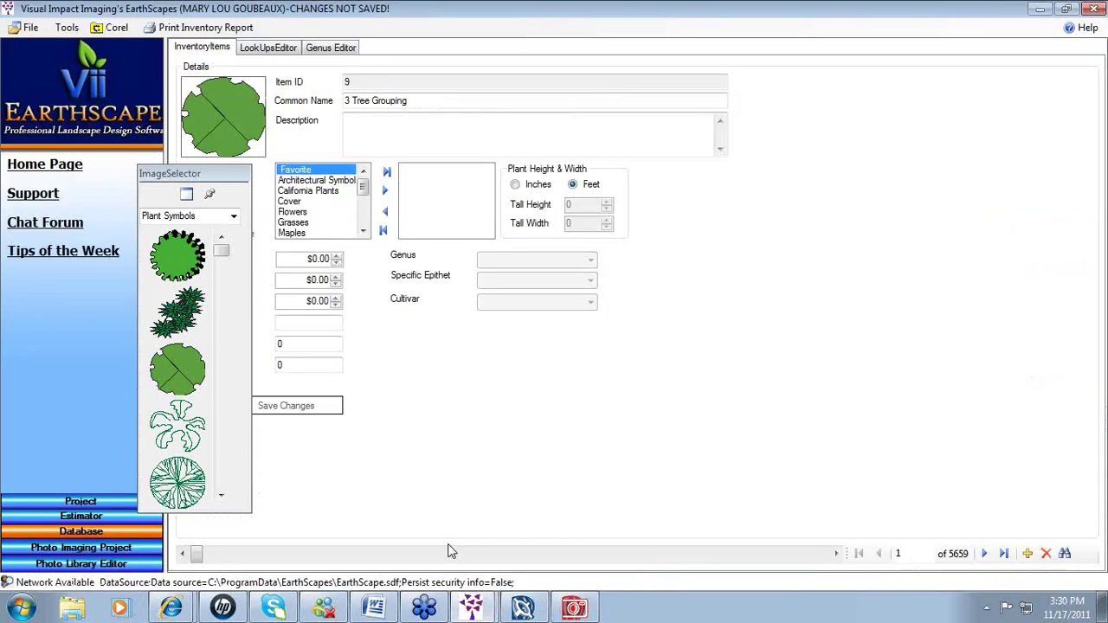
{"action": "left_click", "coordinate": [188, 197]}
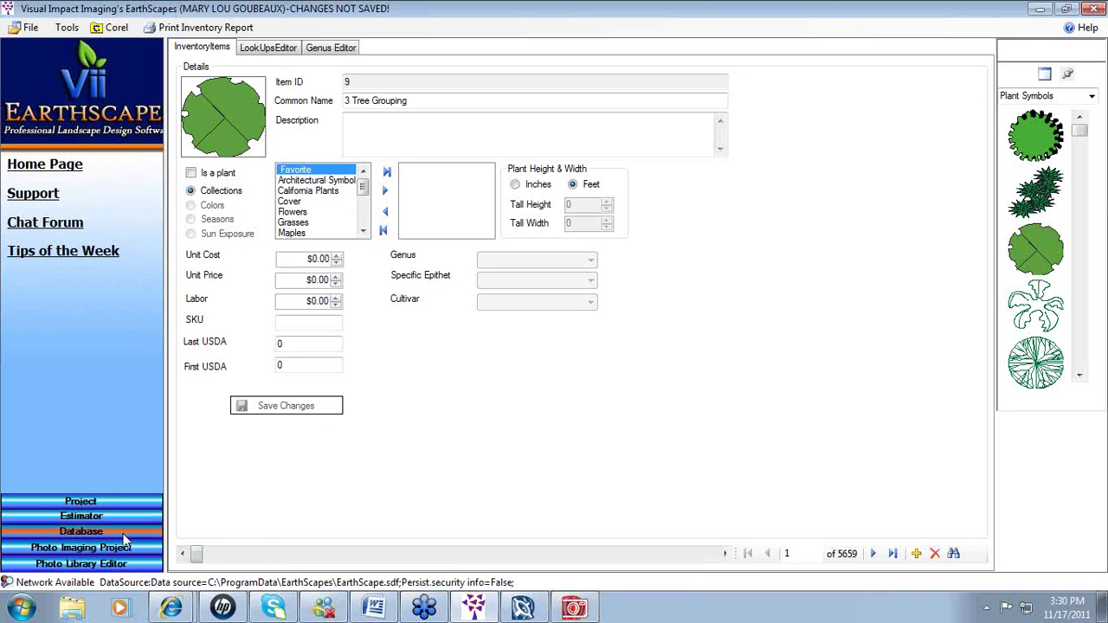
{"action": "left_click", "coordinate": [111, 29]}
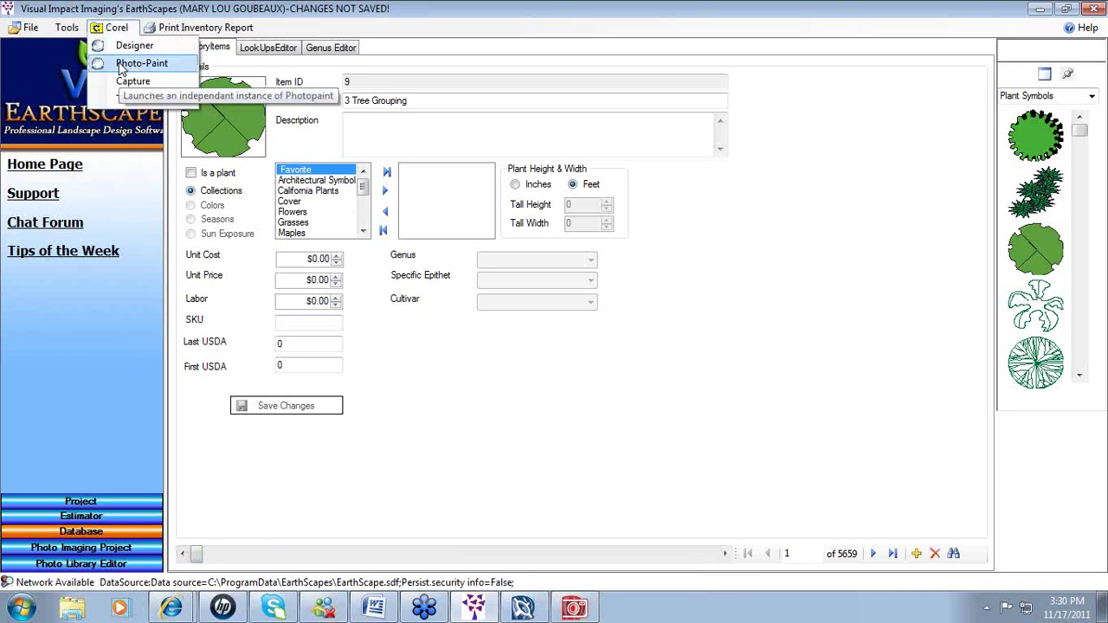
{"action": "left_click", "coordinate": [457, 468]}
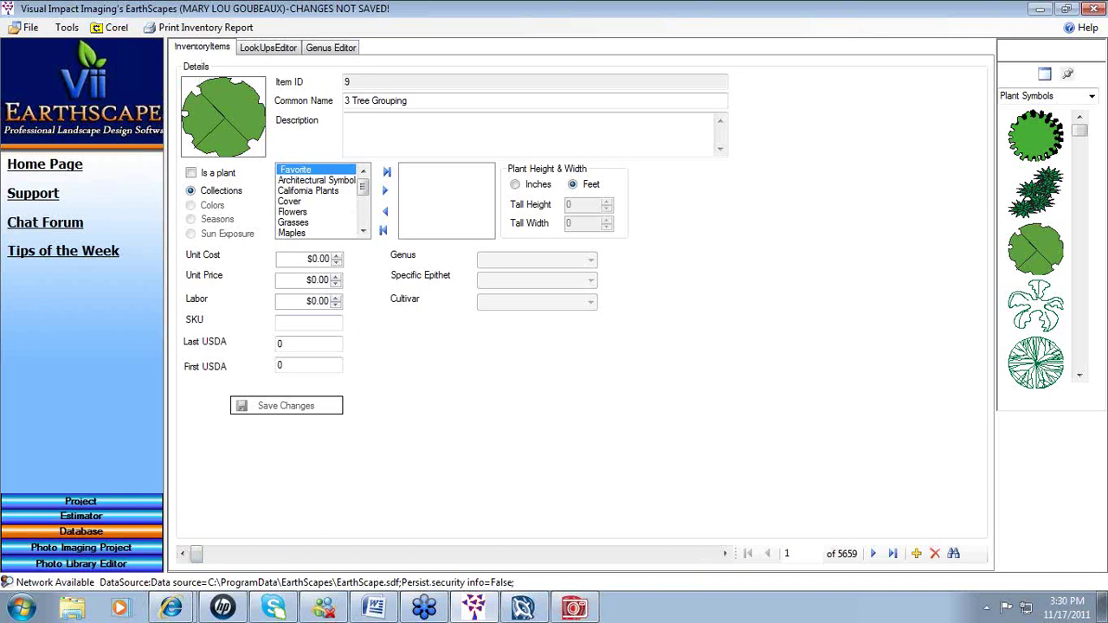
Switch to Corel PHOTO-PAINT and delete the Cape Jasmine object from the stone house image
{"action": "left_click", "coordinate": [575, 609]}
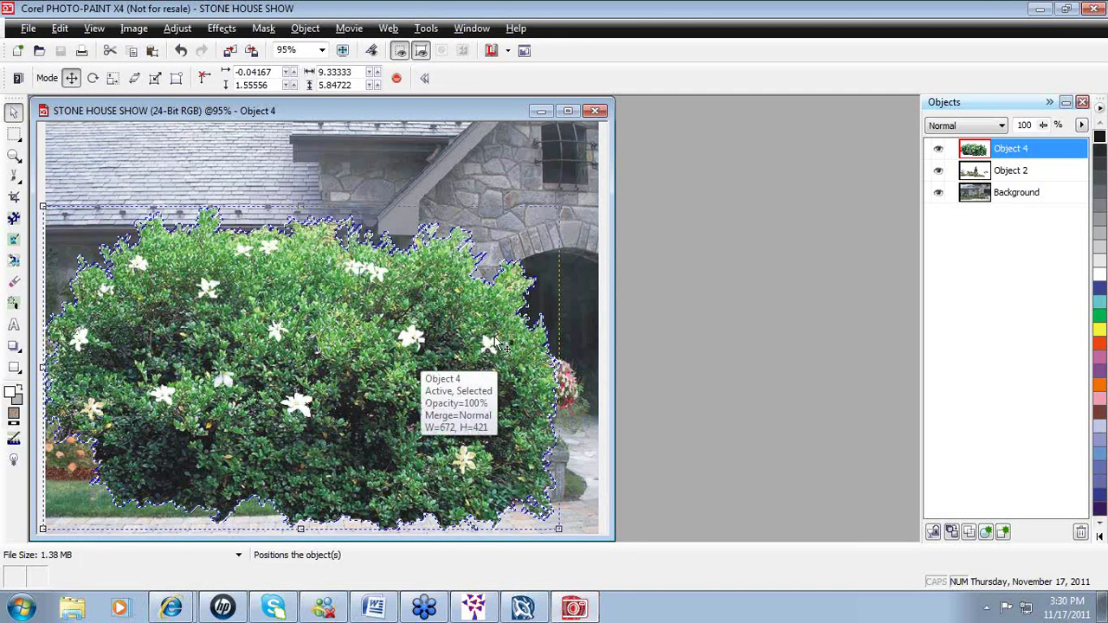
{"action": "key", "text": "Delete"}
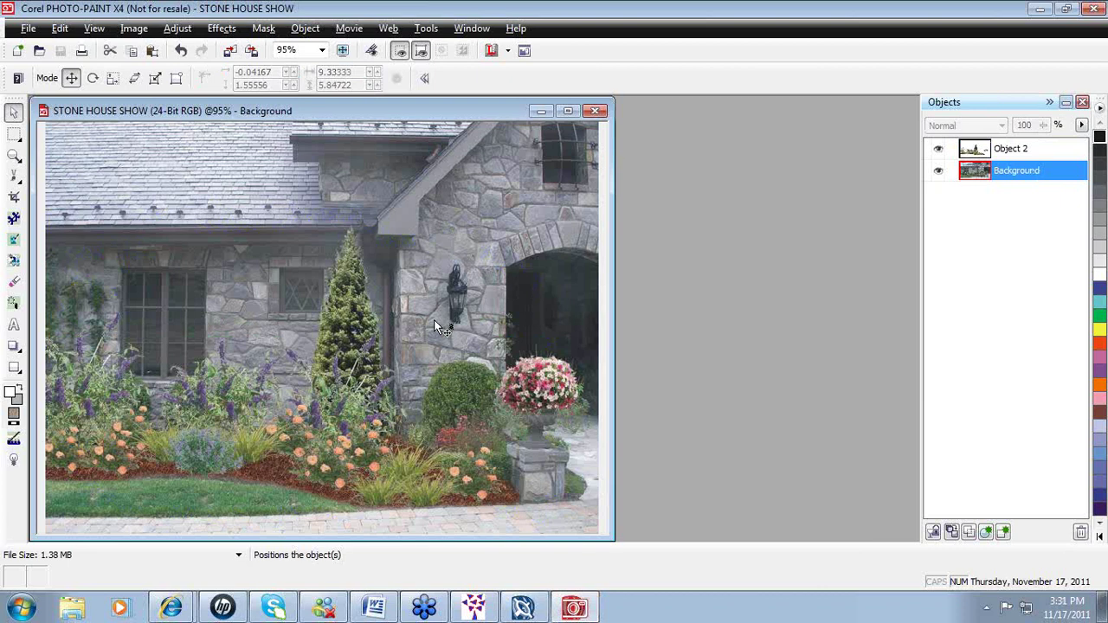
Reopen the ESLibrary through EarthScapes' Photo Imaging Project section and bring it over the PHOTO-PAINT image
{"action": "left_click", "coordinate": [472, 608]}
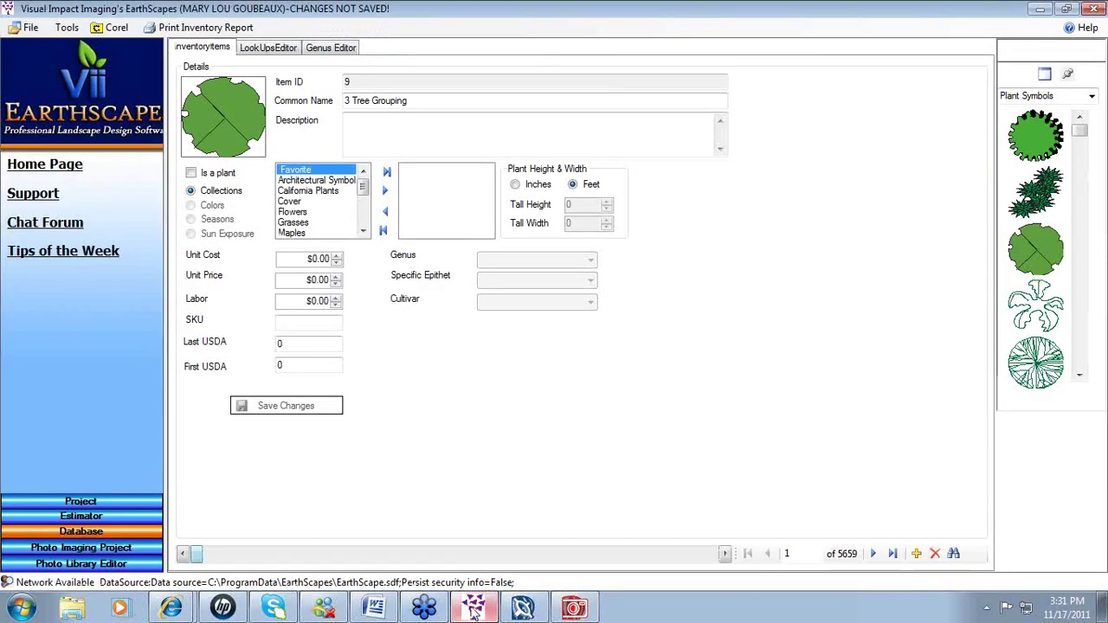
{"action": "left_click", "coordinate": [104, 549]}
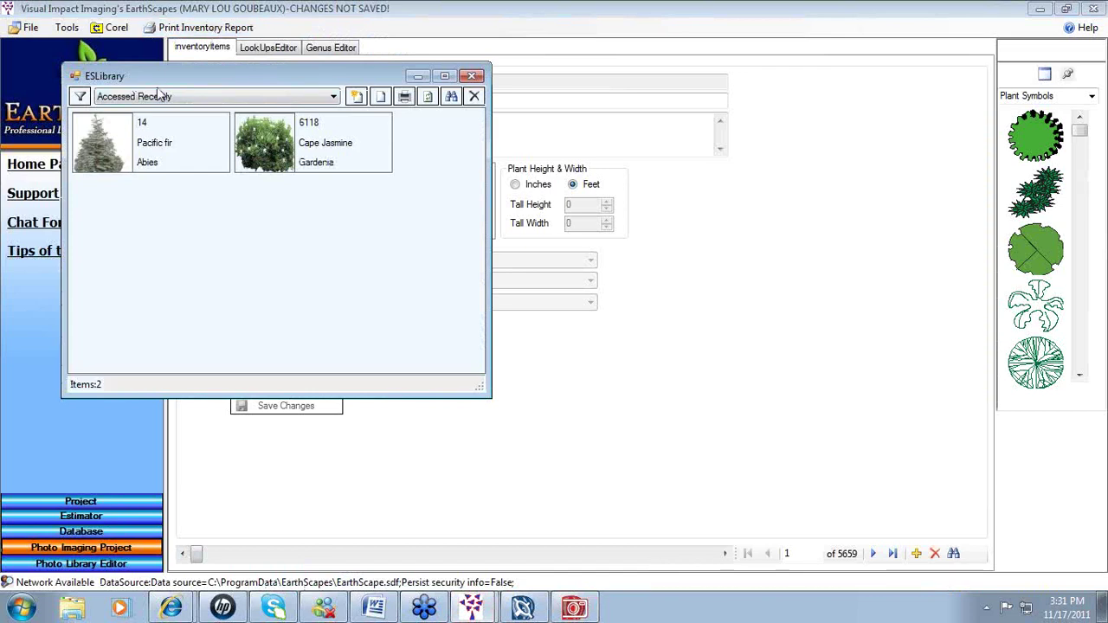
{"action": "left_click", "coordinate": [574, 609]}
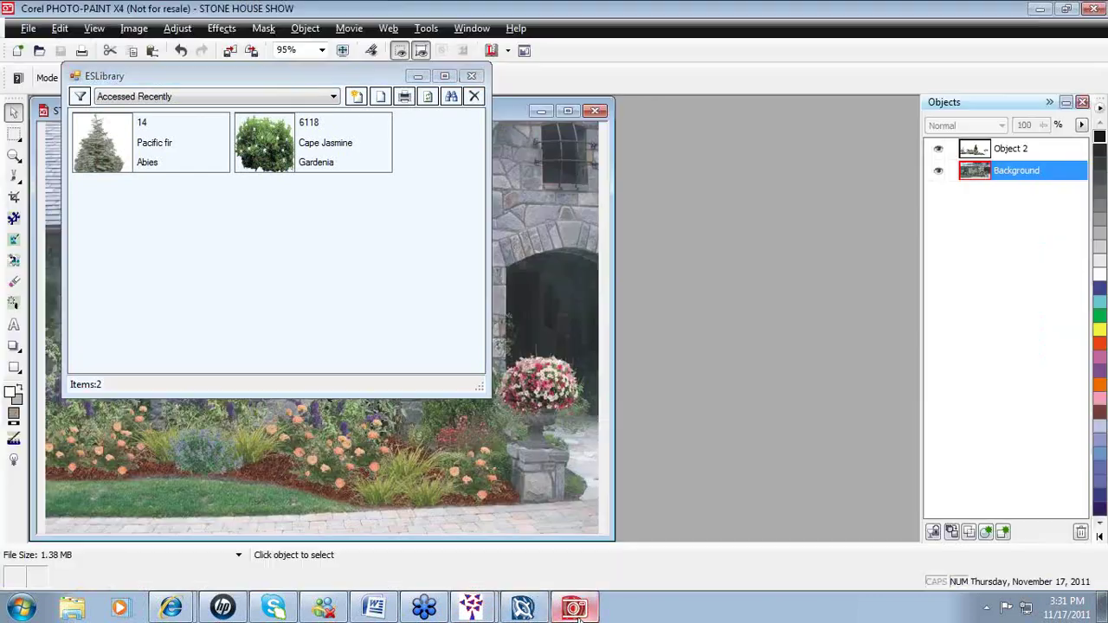
Place Ogon sweet flag, dwarf (32) from the ESLibrary's Grasses category in the flower bed below the house window
{"action": "left_click", "coordinate": [334, 97]}
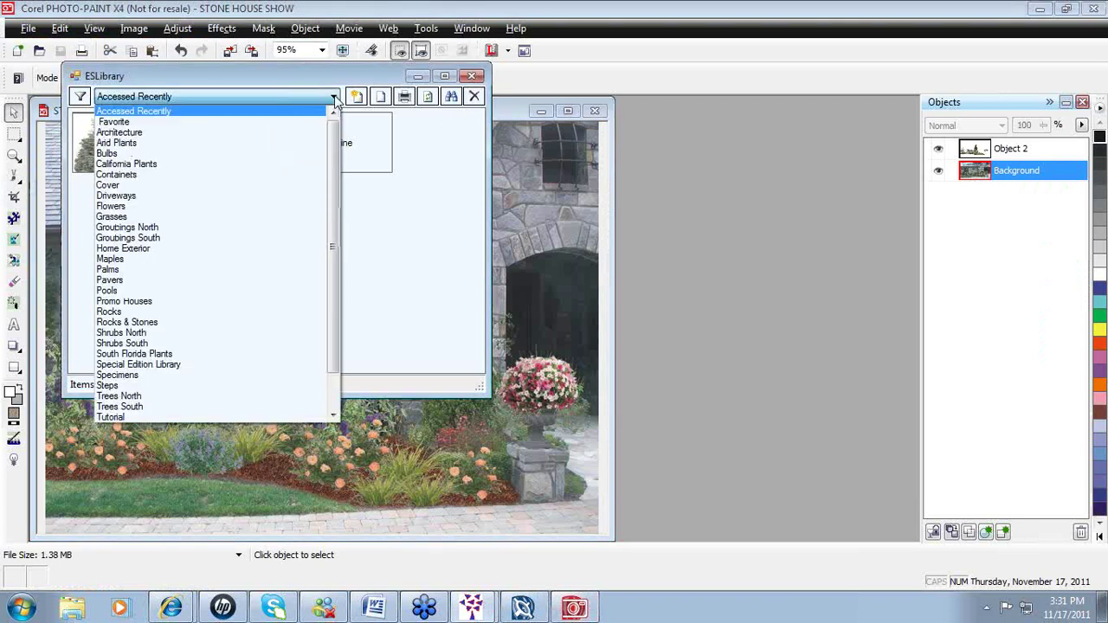
{"action": "left_click", "coordinate": [249, 217]}
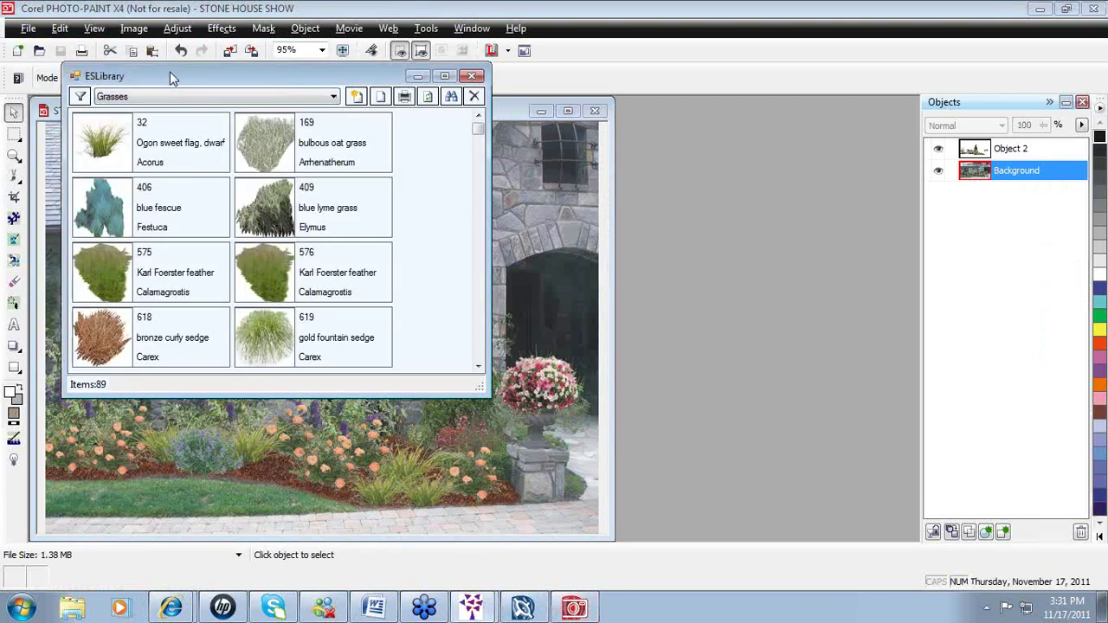
{"action": "left_click_drag", "start_coordinate": [170, 76], "coordinate": [781, 89]}
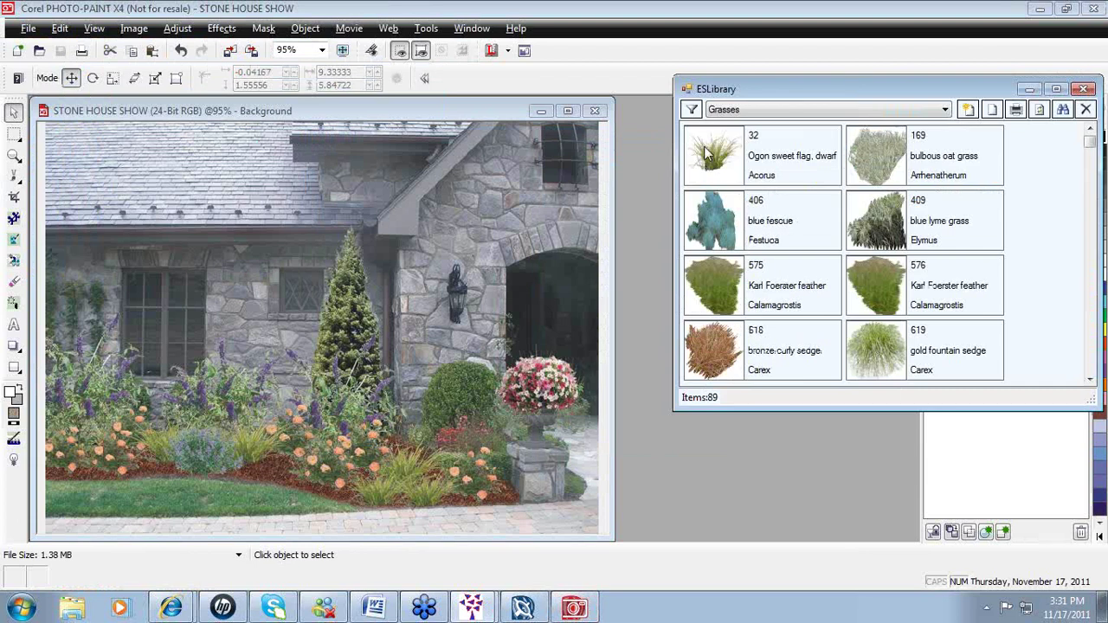
{"action": "left_click_drag", "start_coordinate": [706, 154], "coordinate": [209, 424]}
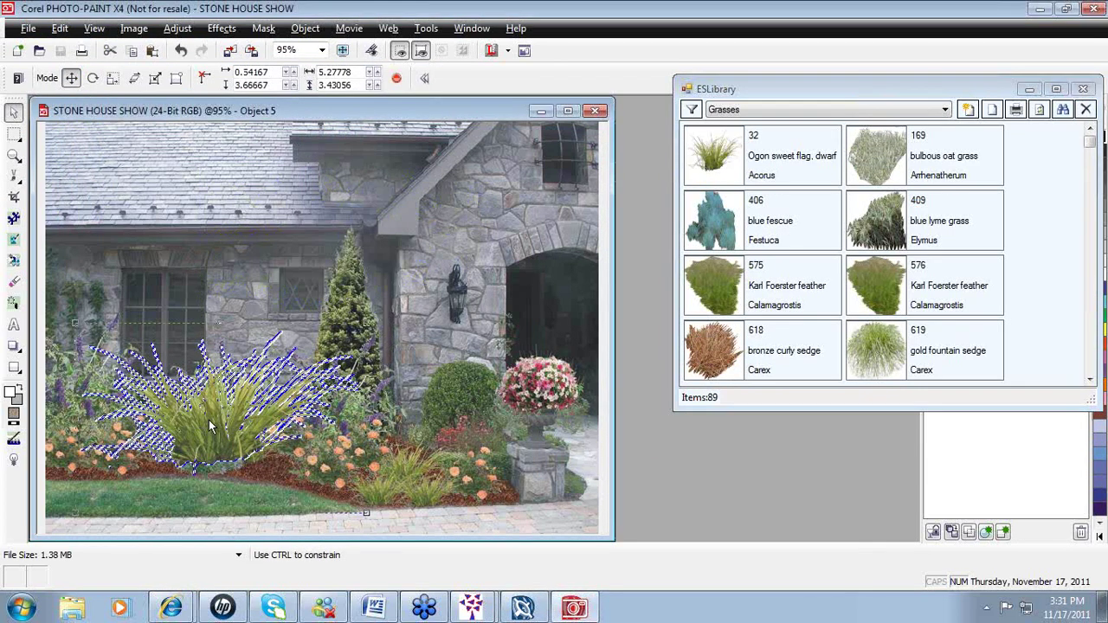
Delete the sweet flag object from the stone house image and switch back to the EarthScapes main window
{"action": "key", "text": "Delete"}
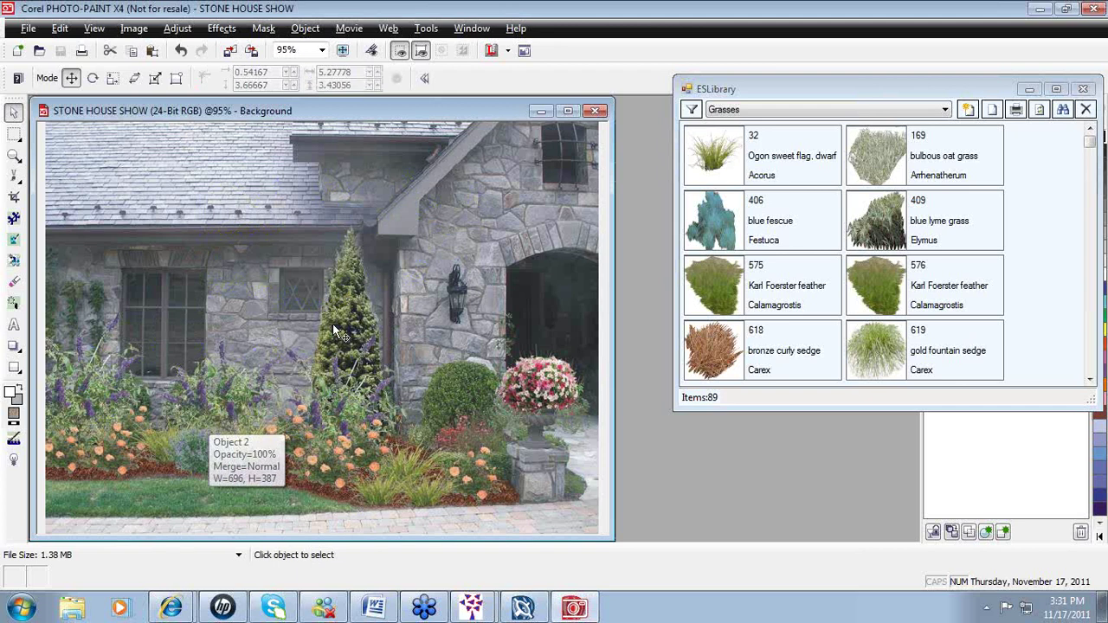
{"action": "left_click", "coordinate": [472, 608]}
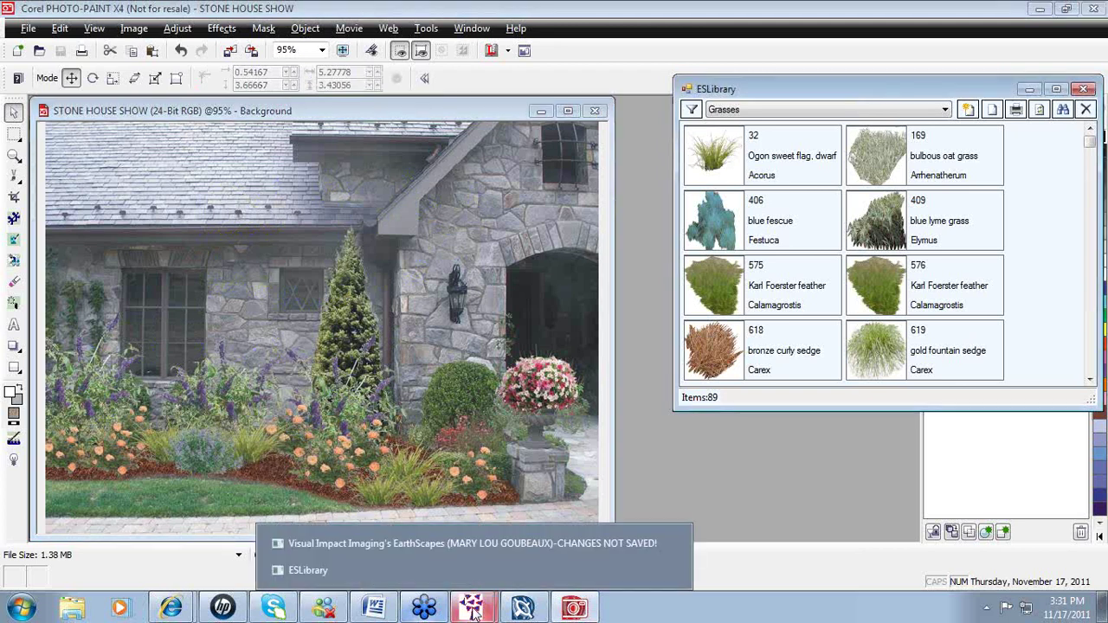
{"action": "left_click", "coordinate": [382, 549]}
Reposition the ESLibrary window over EarthScapes, switch to the Corel DESIGNER drawing, and minimize the library
{"action": "left_click_drag", "start_coordinate": [822, 87], "coordinate": [838, 299]}
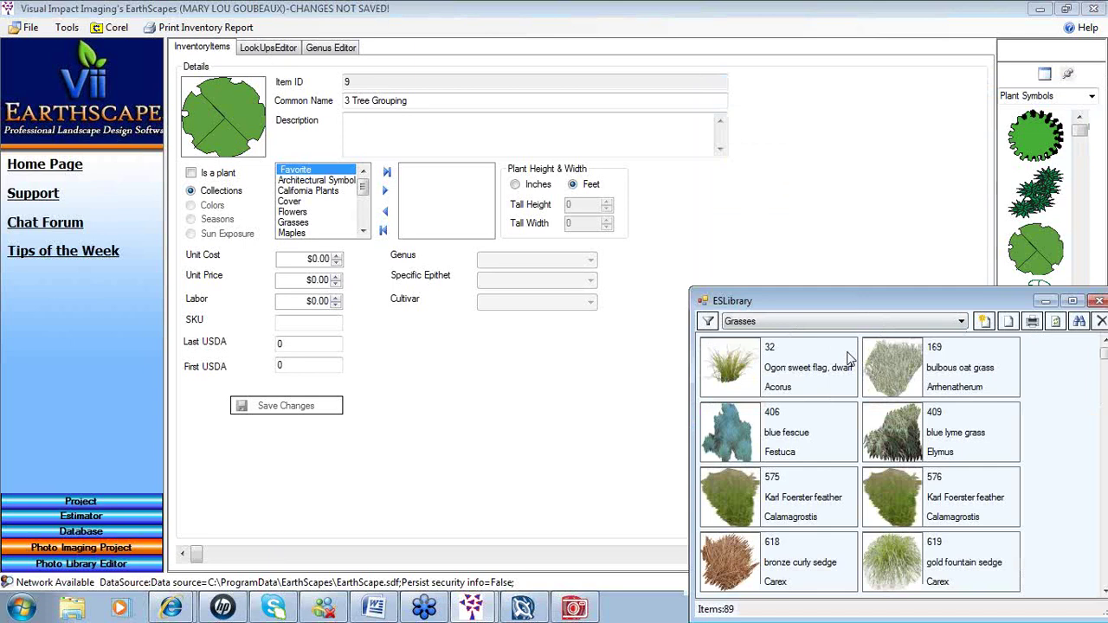
{"action": "left_click_drag", "start_coordinate": [849, 355], "coordinate": [822, 460]}
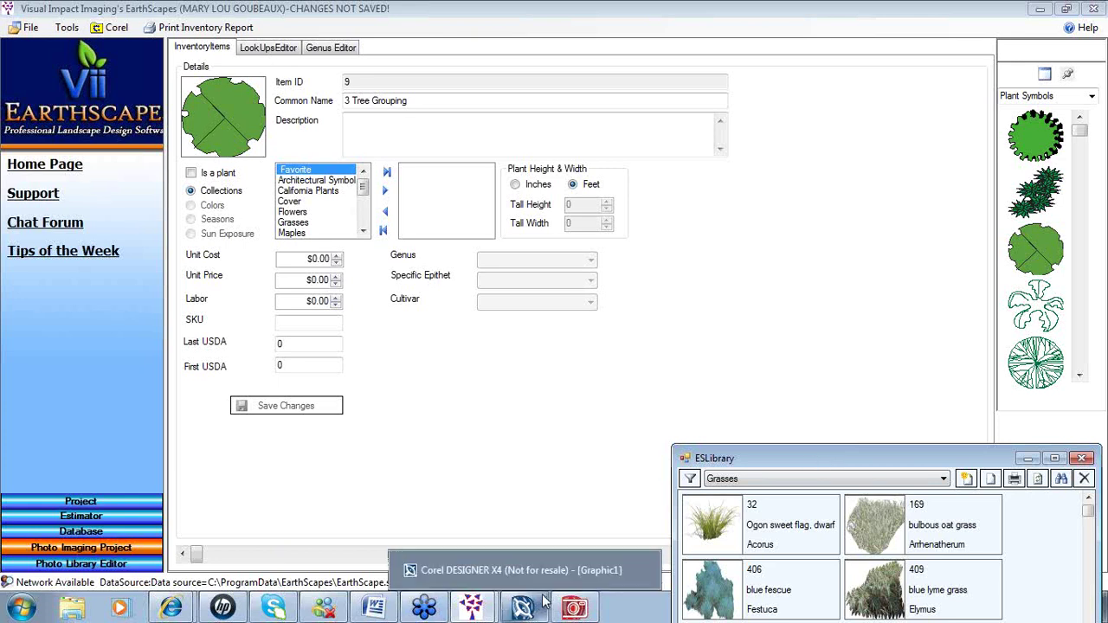
{"action": "left_click_drag", "start_coordinate": [810, 456], "coordinate": [800, 115]}
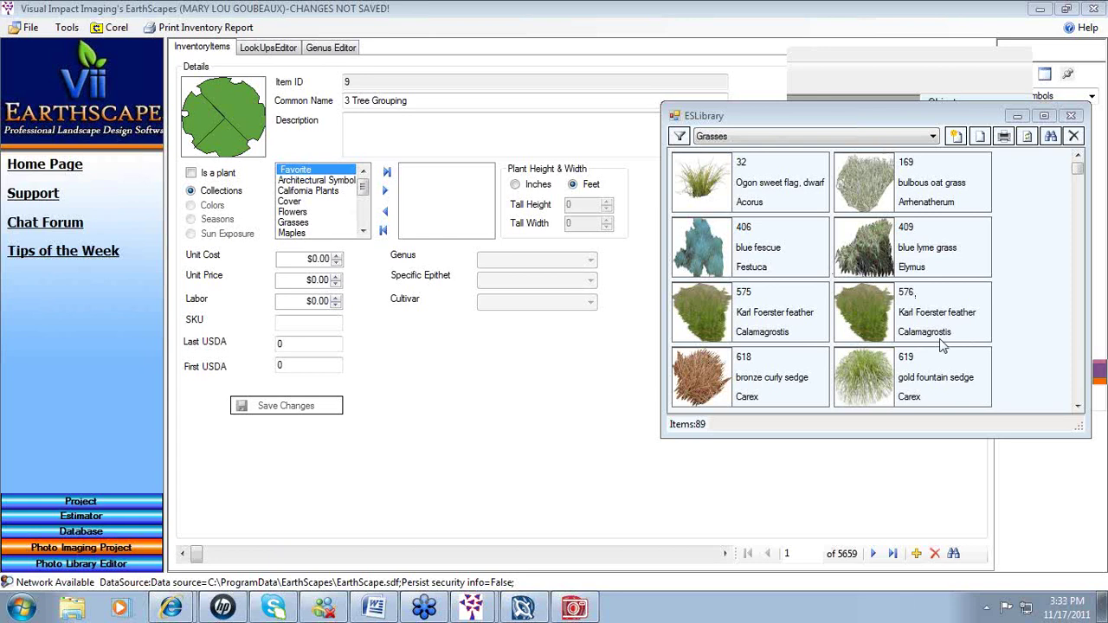
{"action": "left_click", "coordinate": [522, 609]}
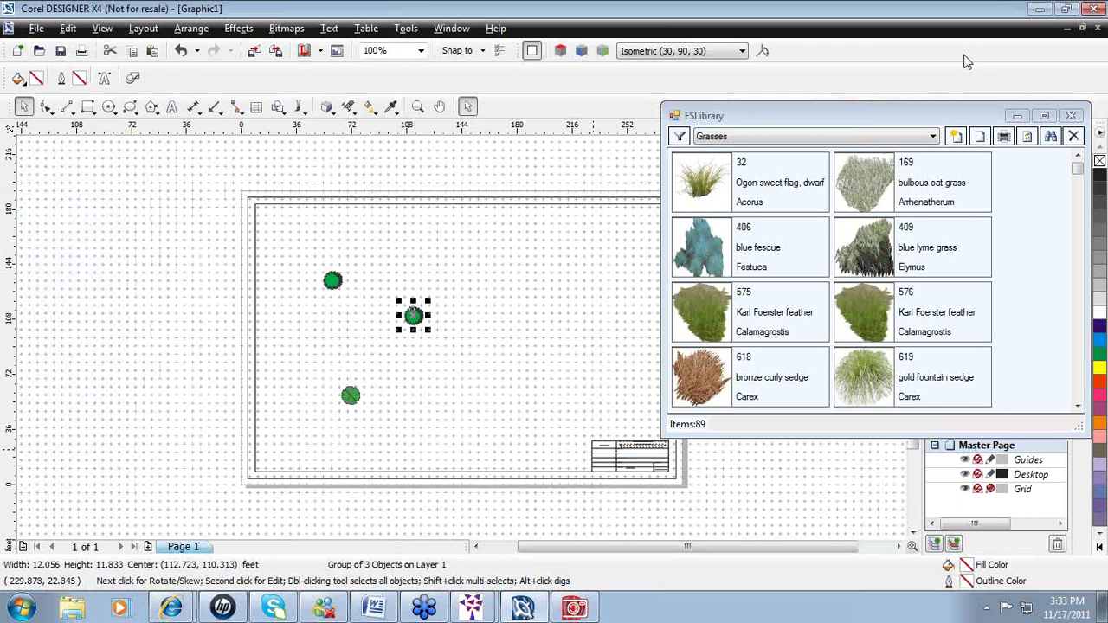
{"action": "left_click", "coordinate": [1018, 117]}
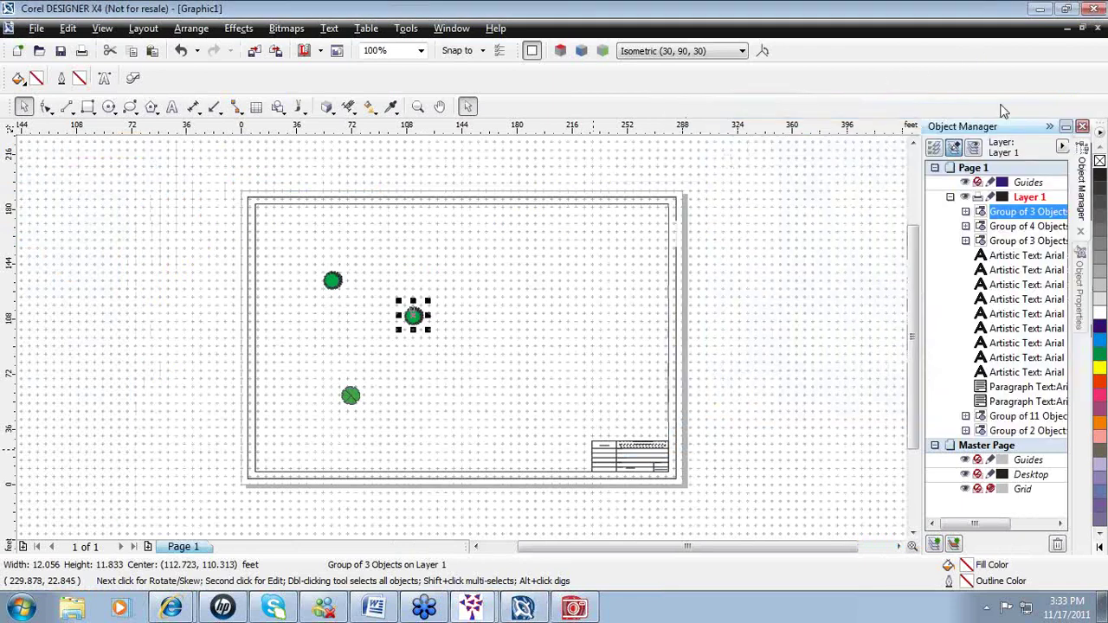
Enlarge the upper-left plant symbol to about 47 by 46 feet and place a duplicate overlapping its right side
{"action": "left_click", "coordinate": [335, 283]}
{"action": "left_click_drag", "start_coordinate": [346, 297], "coordinate": [396, 344]}
{"action": "left_click_drag", "start_coordinate": [364, 304], "coordinate": [322, 272]}
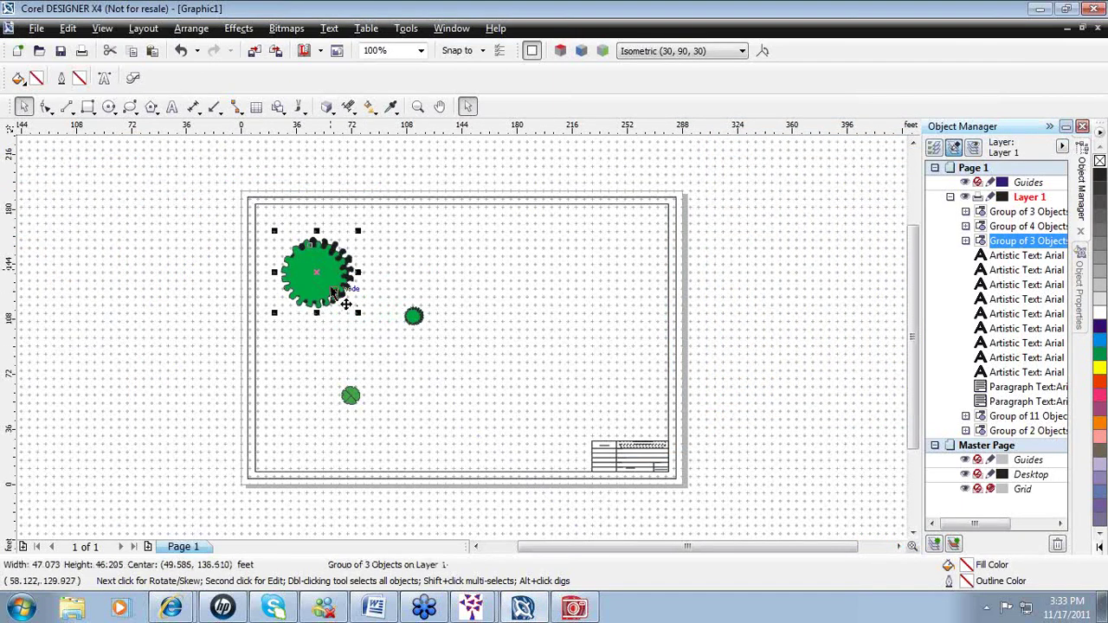
{"action": "key", "text": "ctrl+d"}
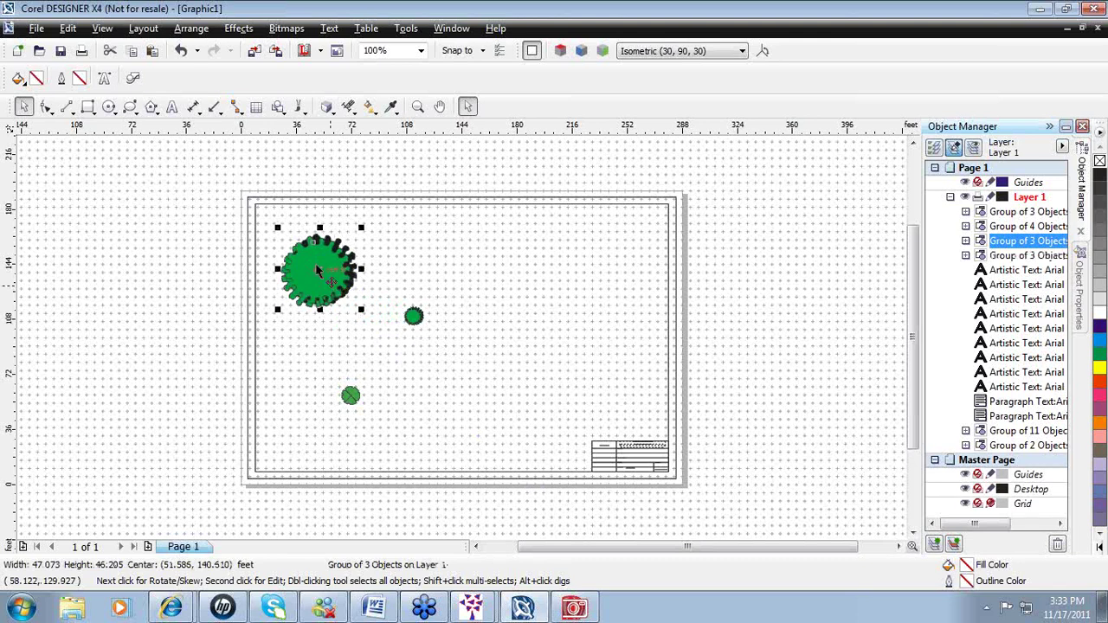
{"action": "left_click_drag", "start_coordinate": [324, 261], "coordinate": [366, 258]}
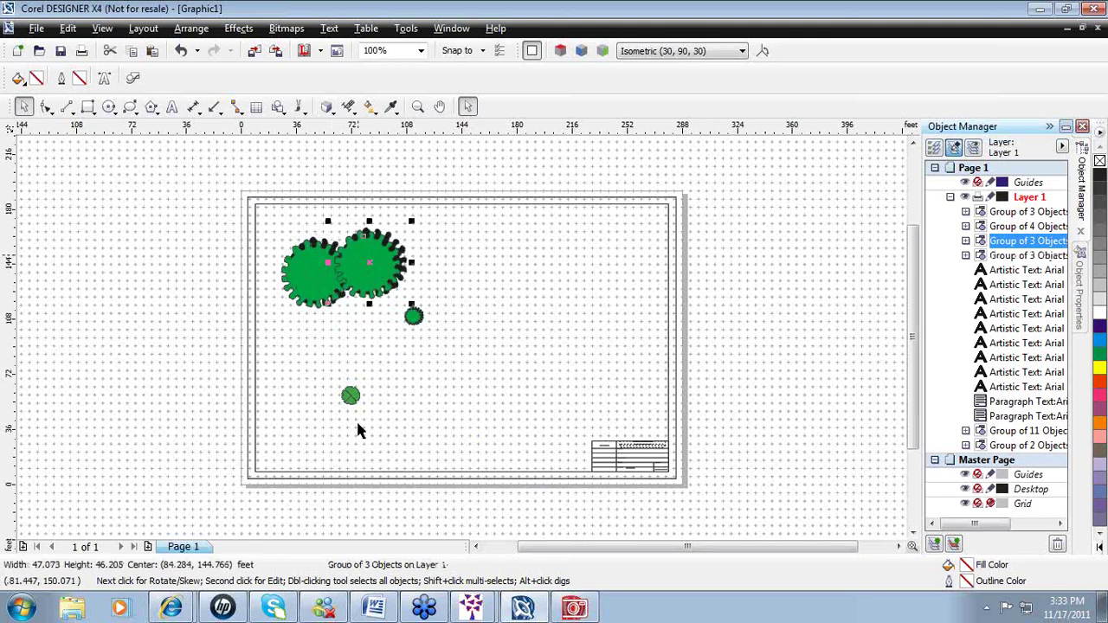
Enlarge the lower, lighter green symbol to about 30 by 30 feet and place a copy at its upper right
{"action": "left_click", "coordinate": [351, 396]}
{"action": "left_click_drag", "start_coordinate": [363, 416], "coordinate": [407, 441]}
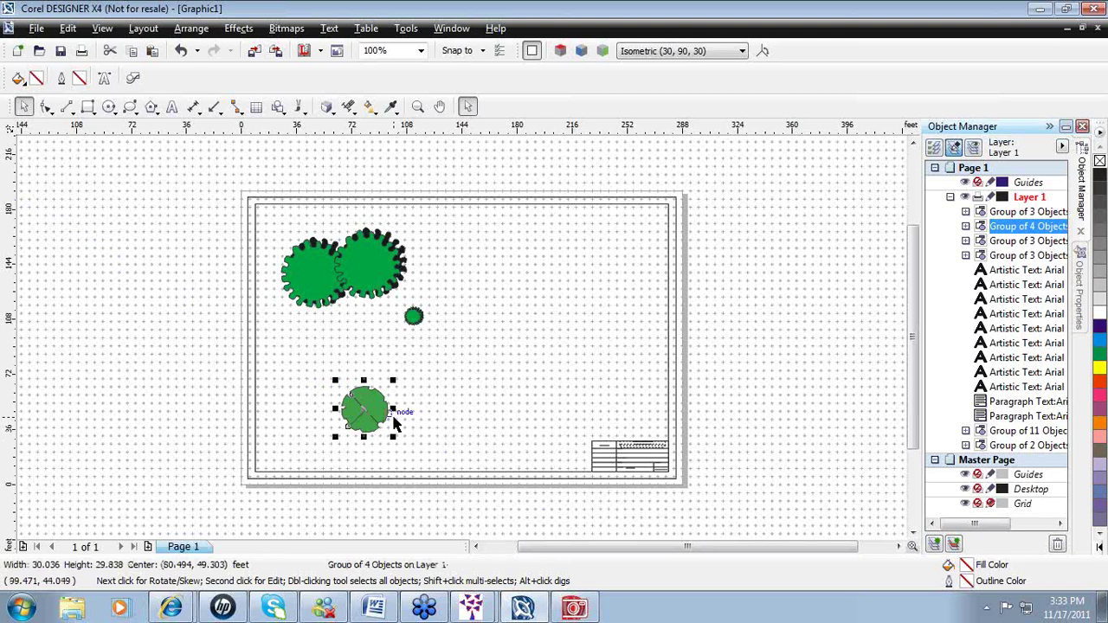
{"action": "key", "text": "KP_Add"}
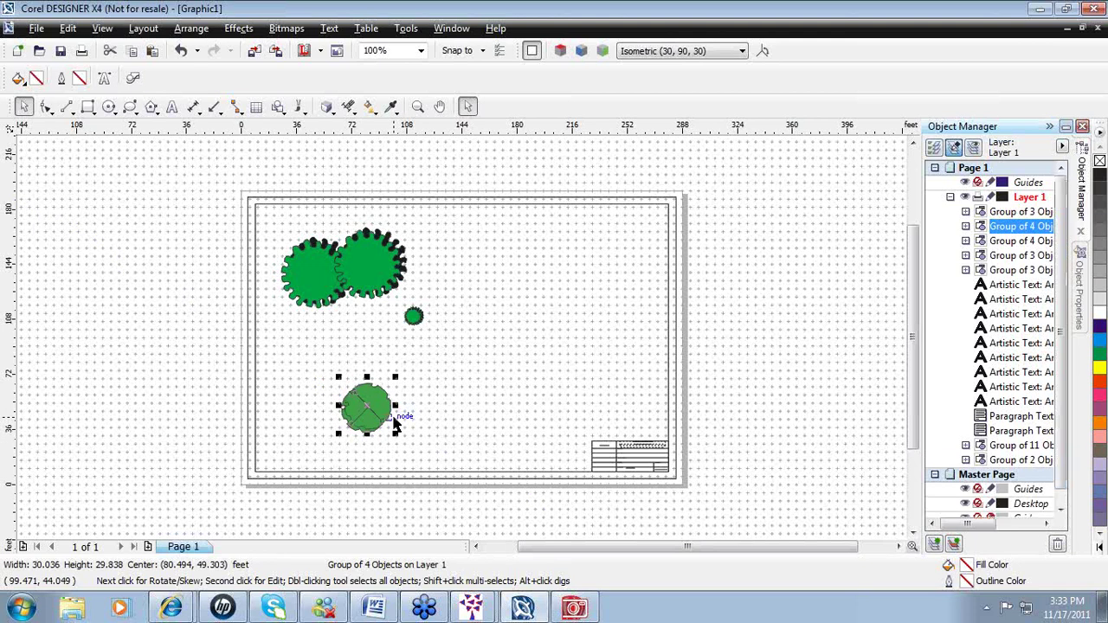
{"action": "left_click_drag", "start_coordinate": [393, 421], "coordinate": [400, 386]}
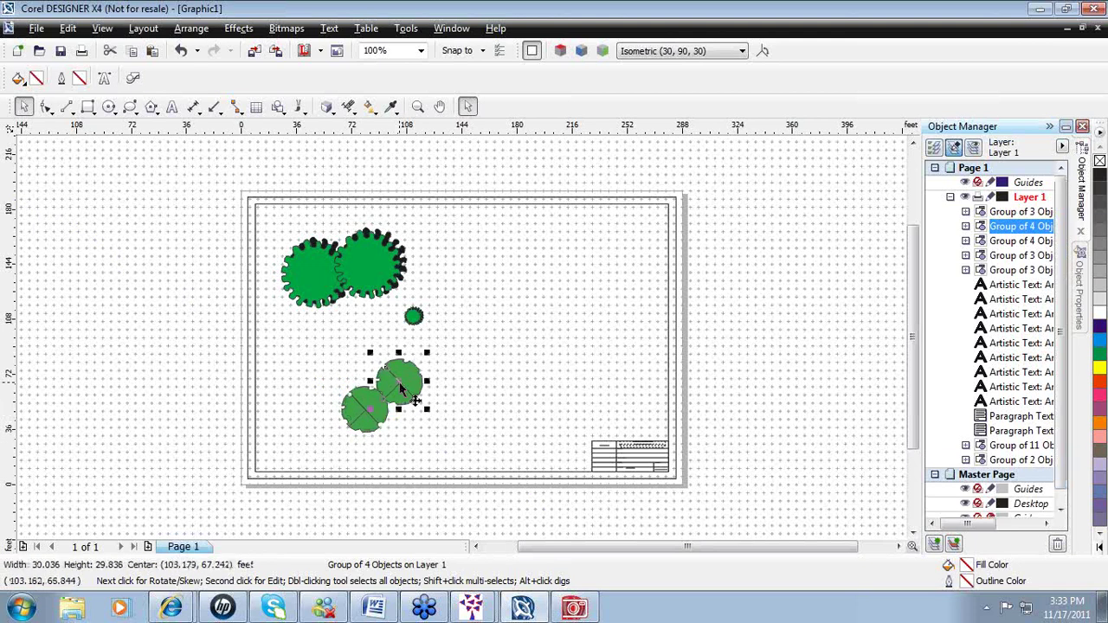